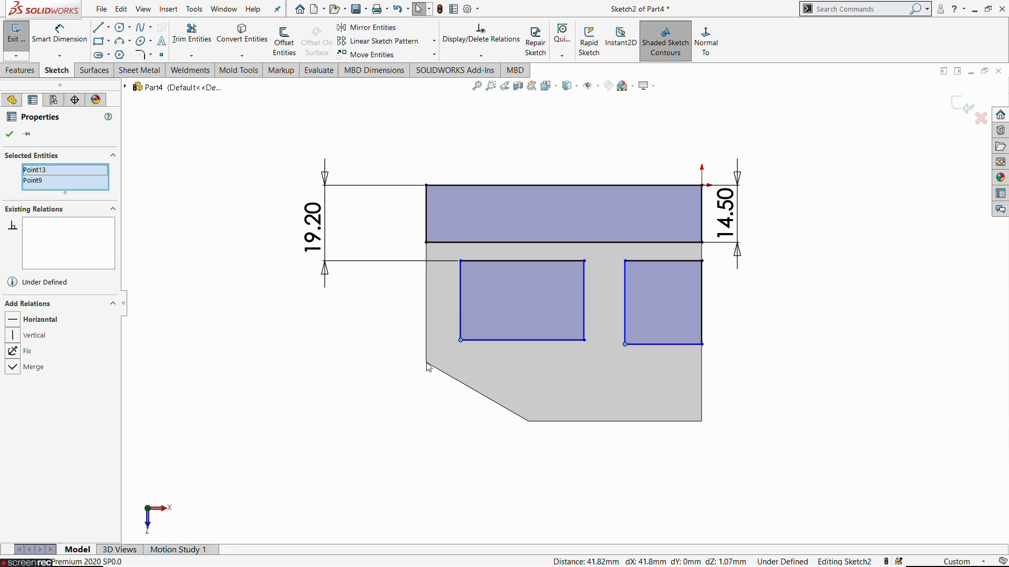
# Step: Add a horizontal relation aligning the bottom corners of both lower rectangles with the body's vertex where the chamfer starts
pyautogui.keyDown('ctrl'); pyautogui.click(426, 363); pyautogui.keyUp('ctrl')
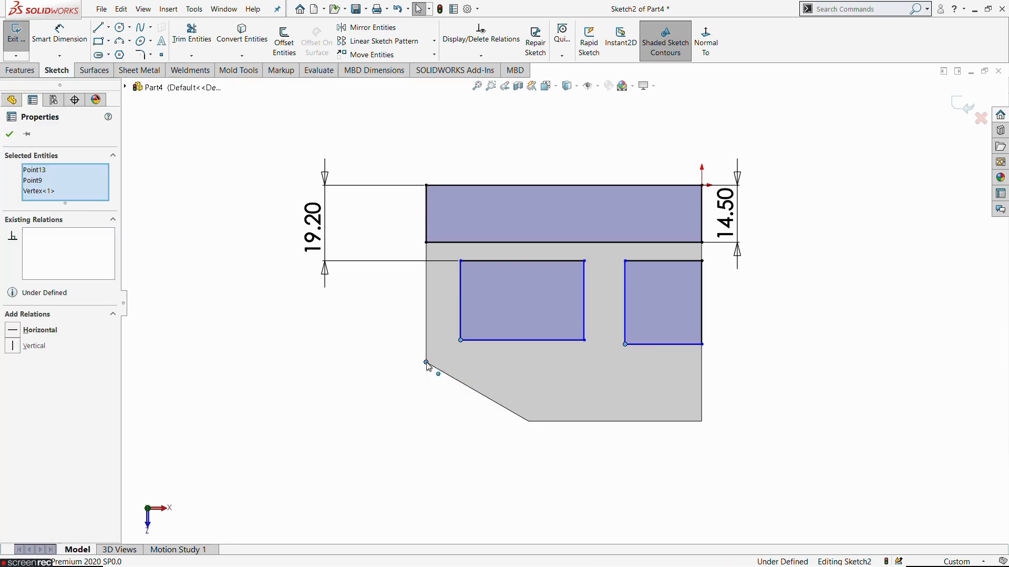
pyautogui.click(457, 316)
pyautogui.click(378, 365)
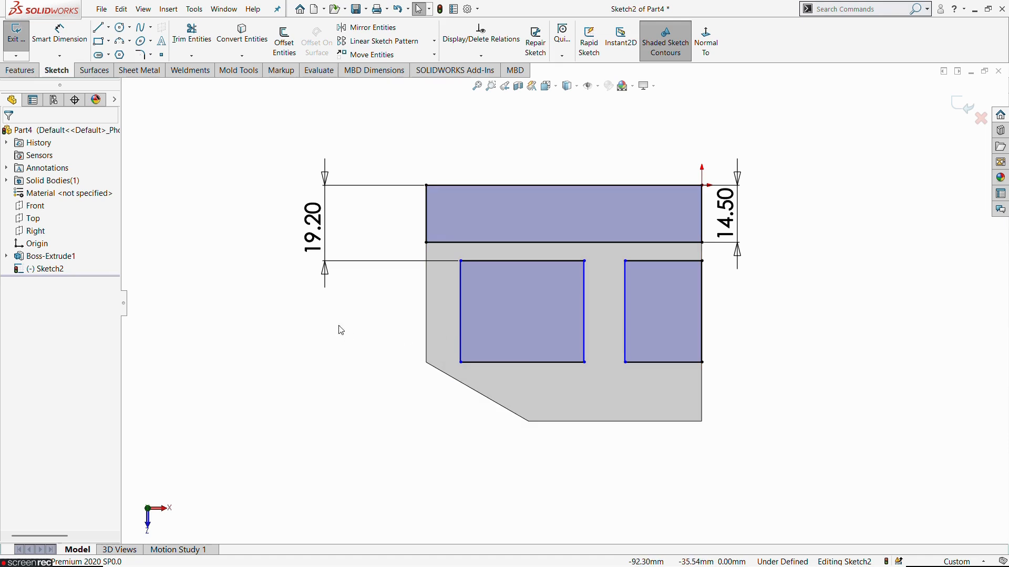
# Step: Dimension the offset from the body's left edge to the left rectangle as 5 mm, taking the value from the reference drawing
pyautogui.click(60, 31)
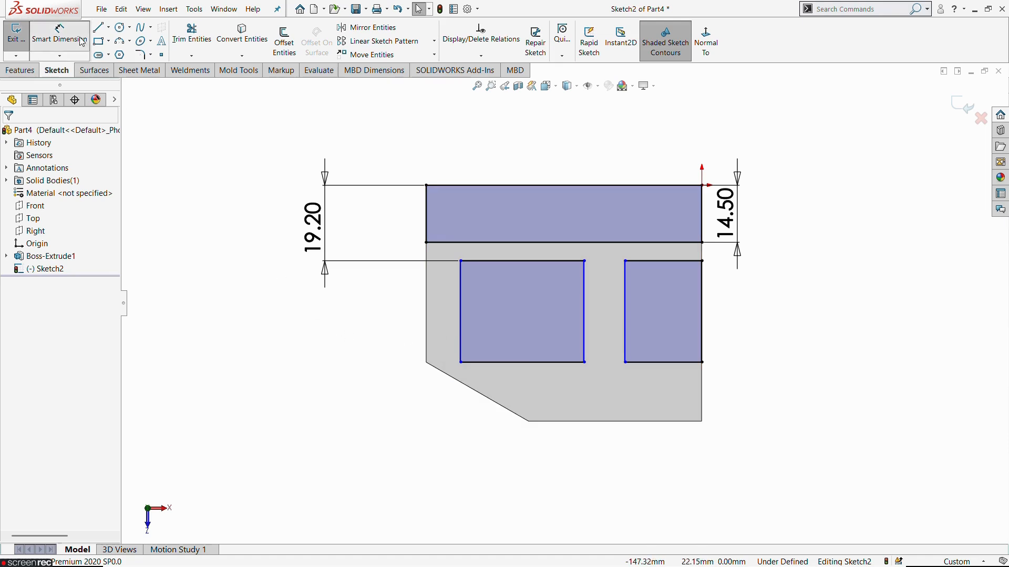
pyautogui.click(430, 309)
pyautogui.click(461, 315)
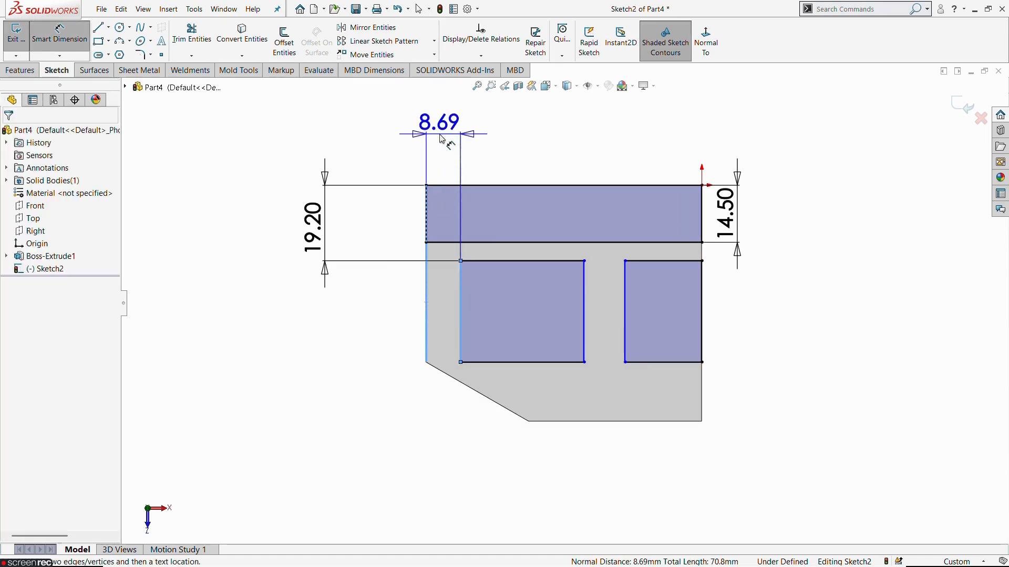
pyautogui.click(441, 139)
pyautogui.hotkey('alt', 'Tab')
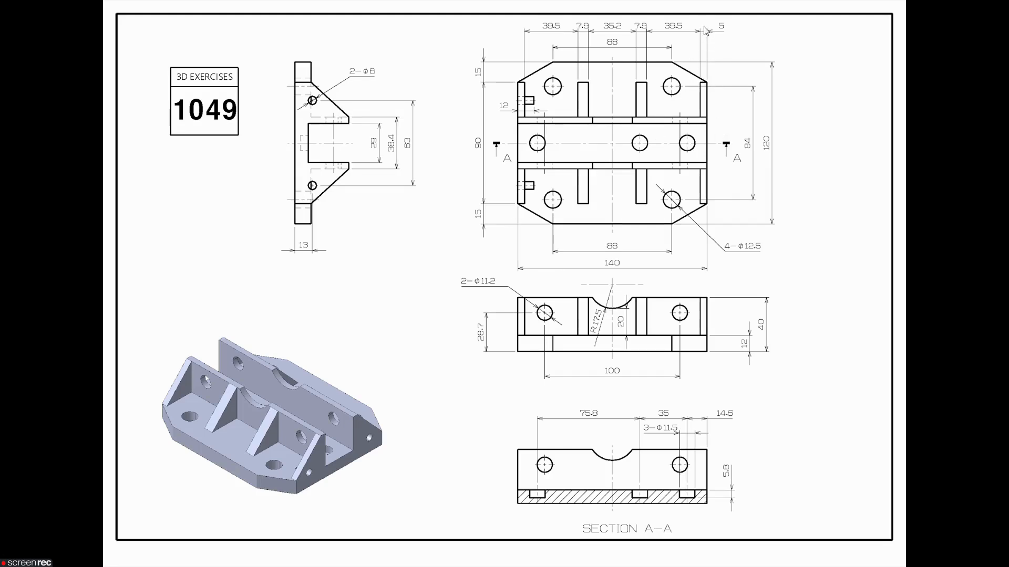
pyautogui.hotkey('alt', 'Tab')
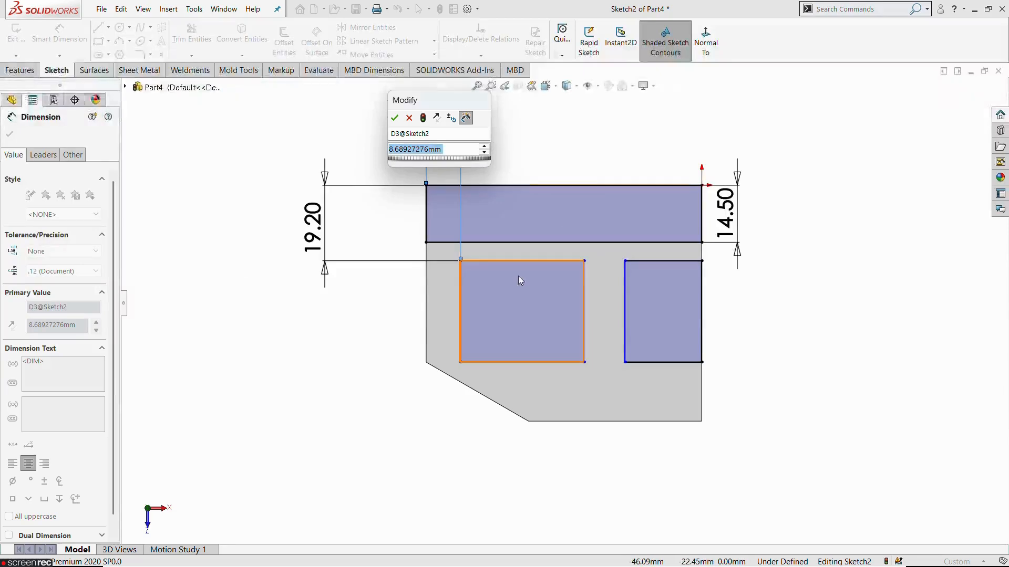
pyautogui.write('5')
pyautogui.press('Return')
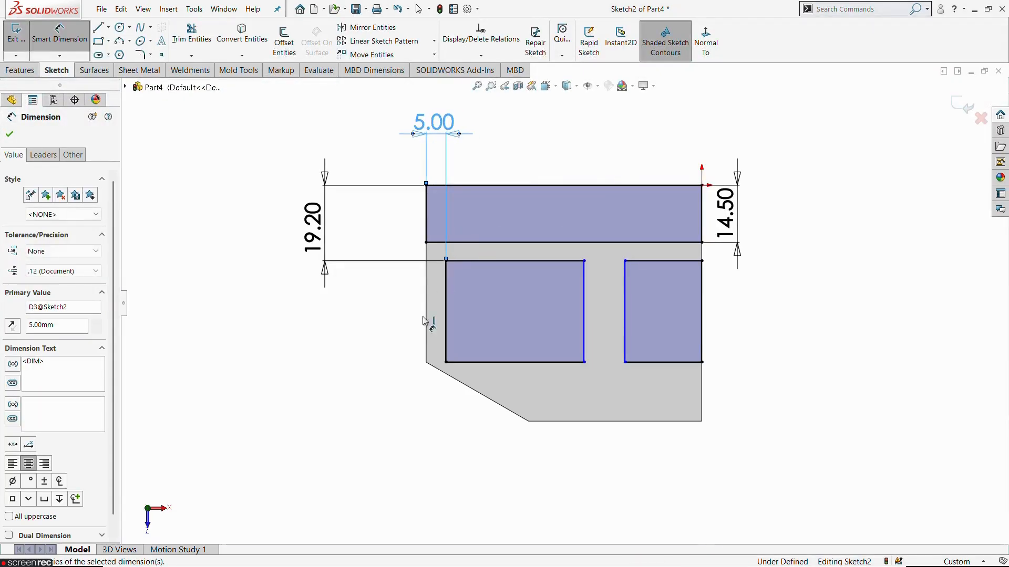
pyautogui.click(338, 432)
# Step: Check the reference drawing and dimension the left rectangle's width as 39.5 mm
pyautogui.hotkey('alt', 'Tab')
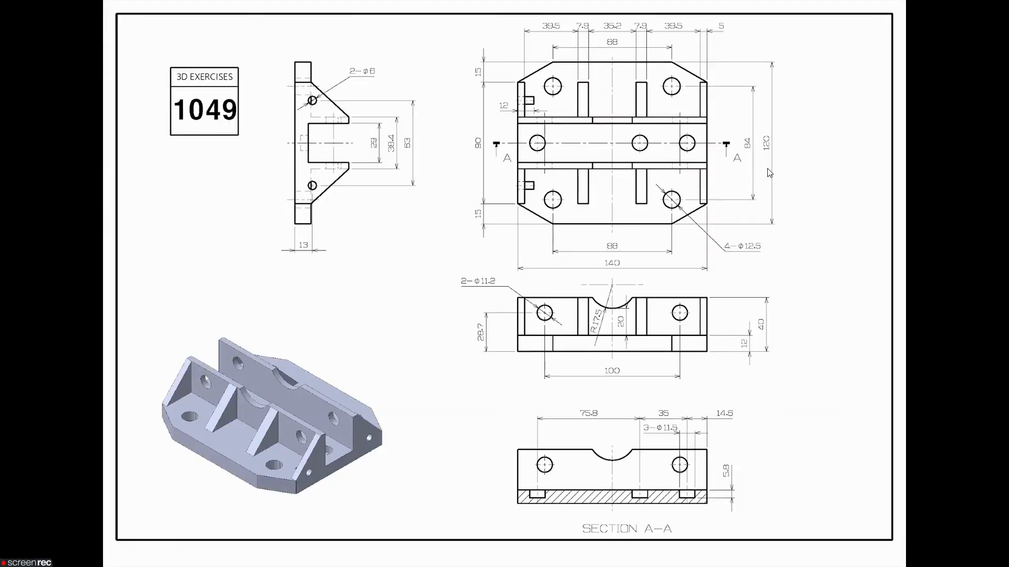
pyautogui.hotkey('alt', 'Tab')
pyautogui.click(513, 363)
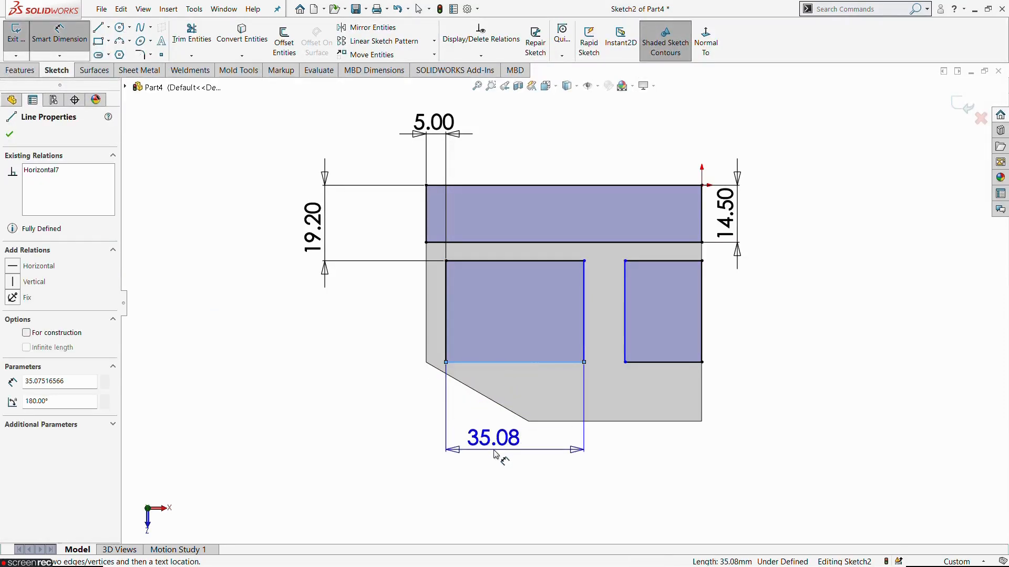
pyautogui.click(496, 455)
pyautogui.write('39')
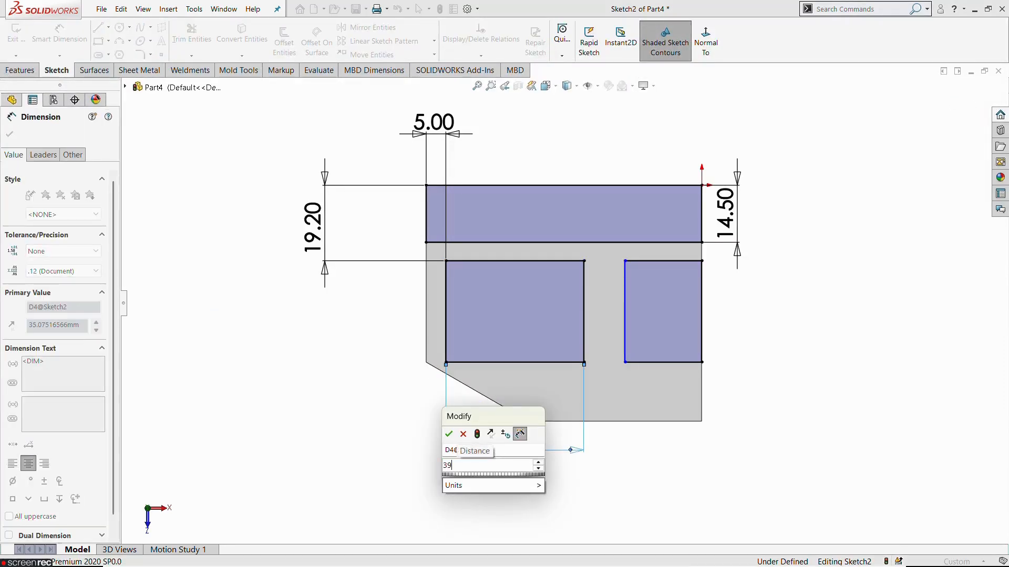
pyautogui.write('.5')
pyautogui.press('Return')
pyautogui.click(869, 373)
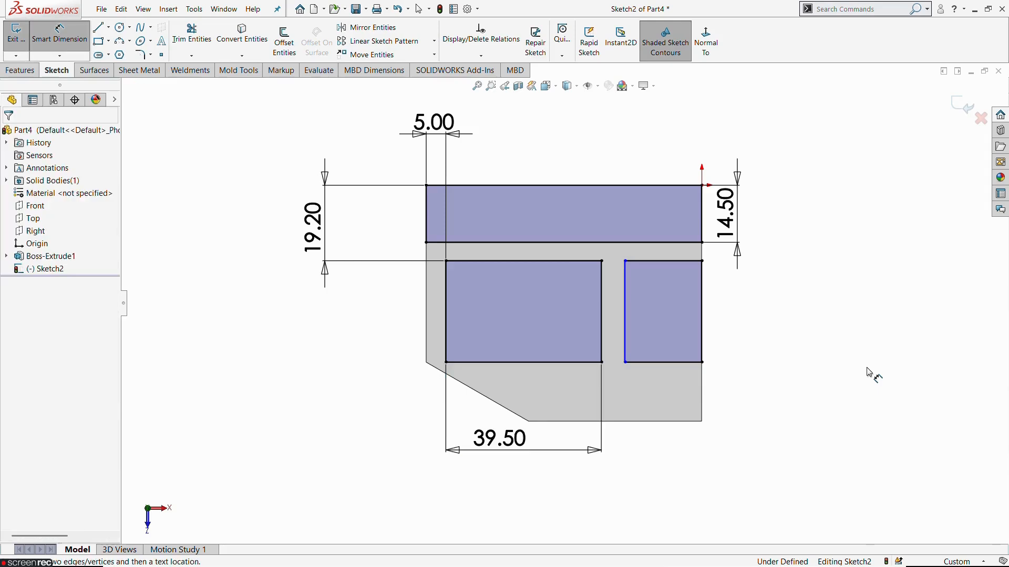
# Step: Dimension the gap between the two lower rectangles as 7.9 mm, the rib thickness given in the reference drawing
pyautogui.hotkey('alt', 'Tab')
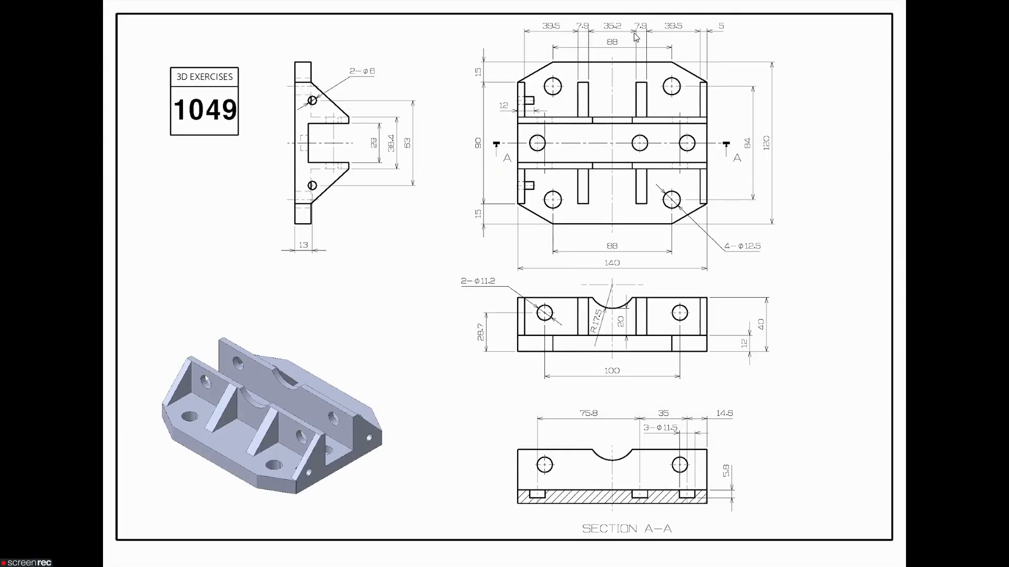
pyautogui.hotkey('alt', 'Tab')
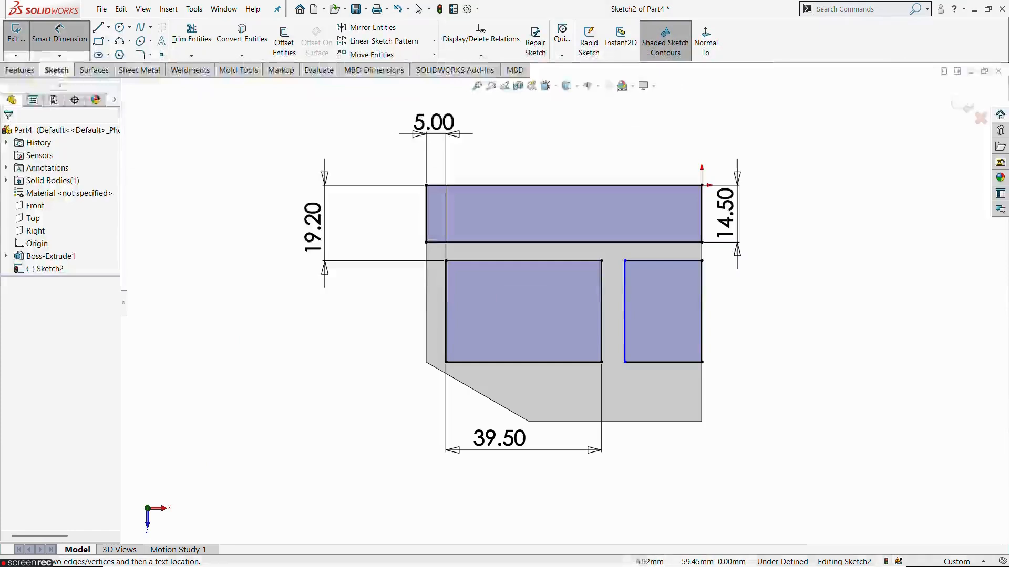
pyautogui.click(602, 322)
pyautogui.click(625, 327)
pyautogui.click(635, 412)
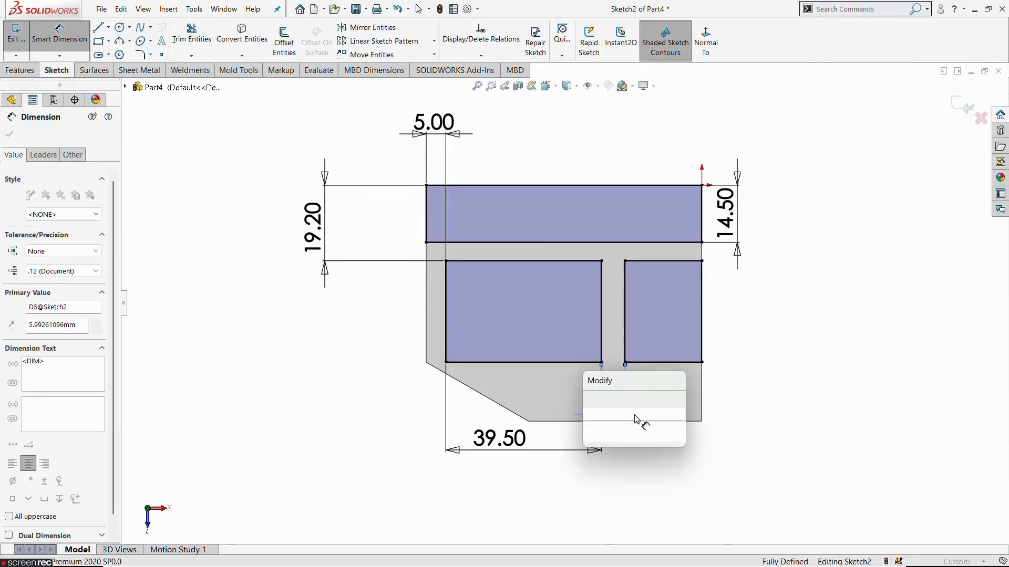
pyautogui.write('7.')
pyautogui.hotkey('alt', 'Tab')
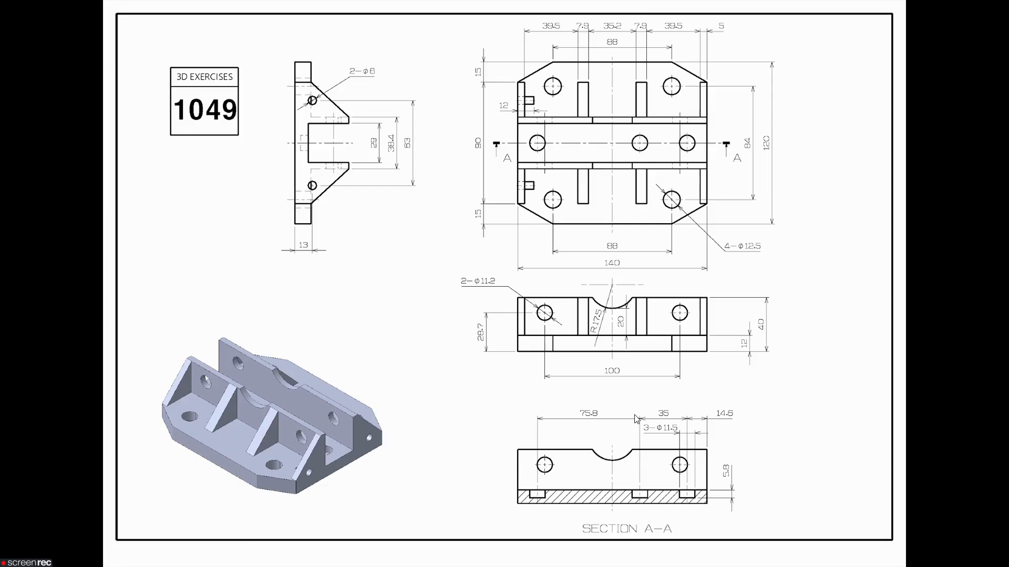
pyautogui.hotkey('alt', 'Tab')
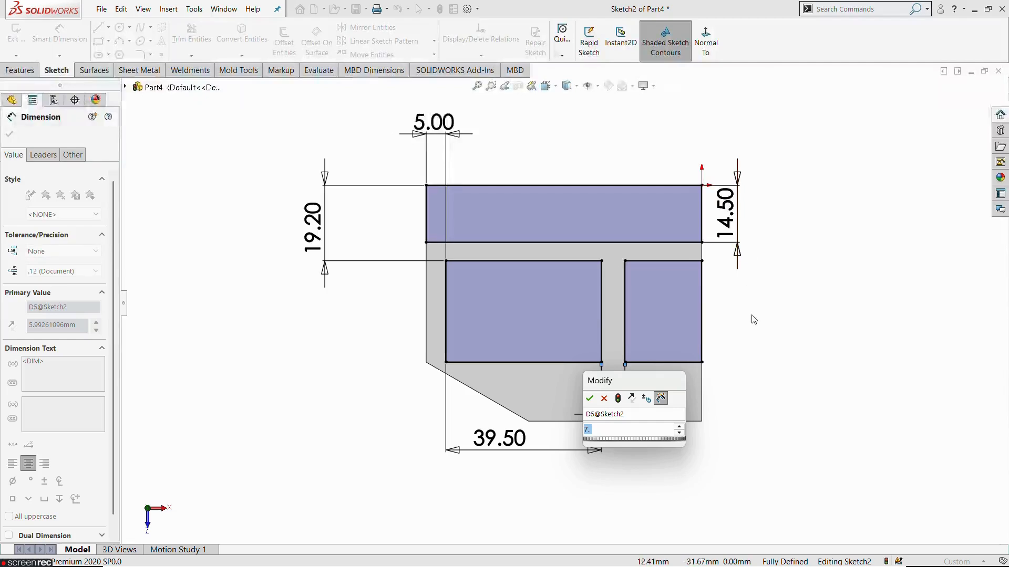
pyautogui.write('9')
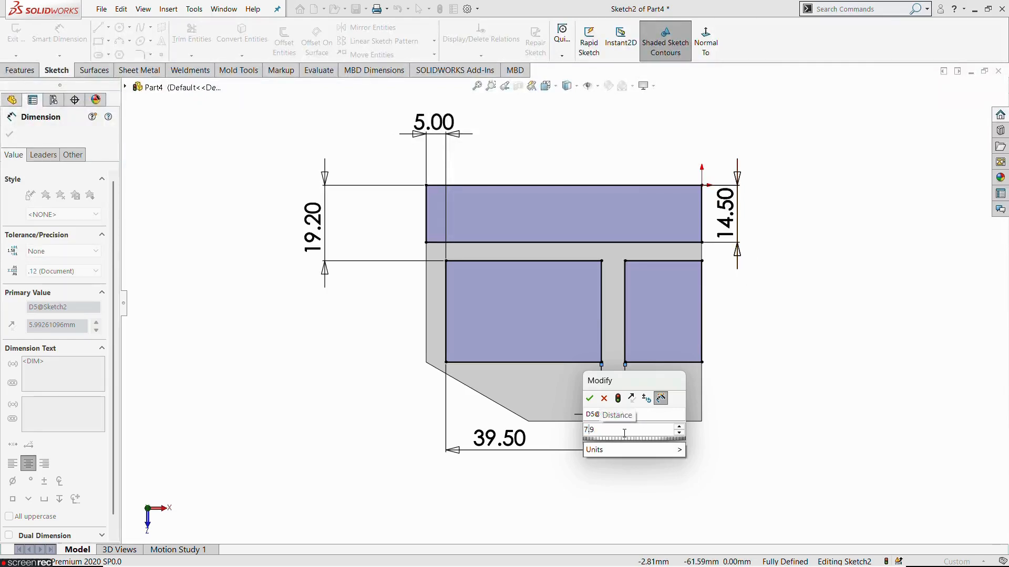
pyautogui.press('Return')
pyautogui.press('Escape')
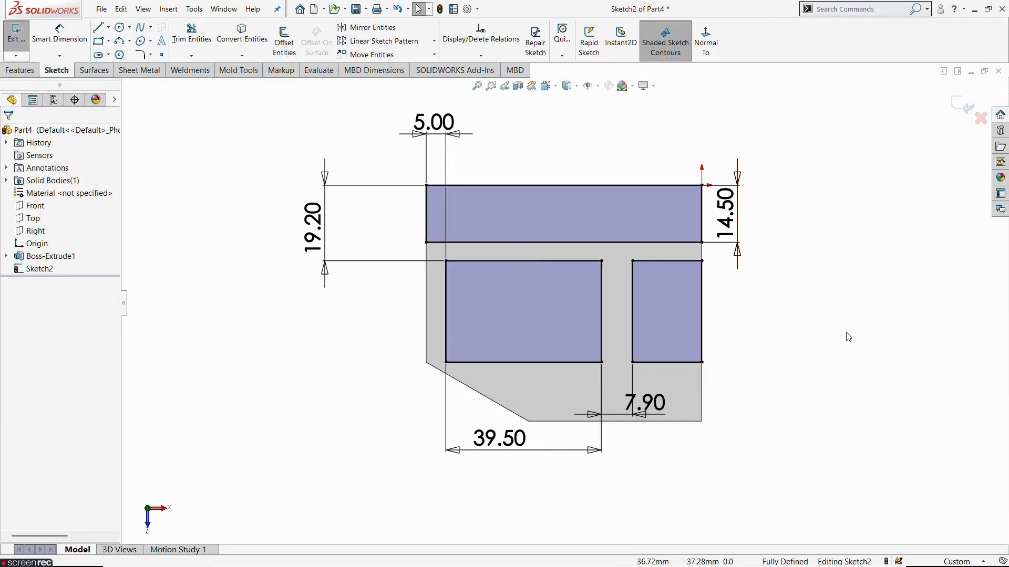
# Step: Convert all four lines of the upper full-width rectangle to construction geometry
pyautogui.click(643, 243)
pyautogui.rightClick(644, 243)
pyautogui.click(666, 250)
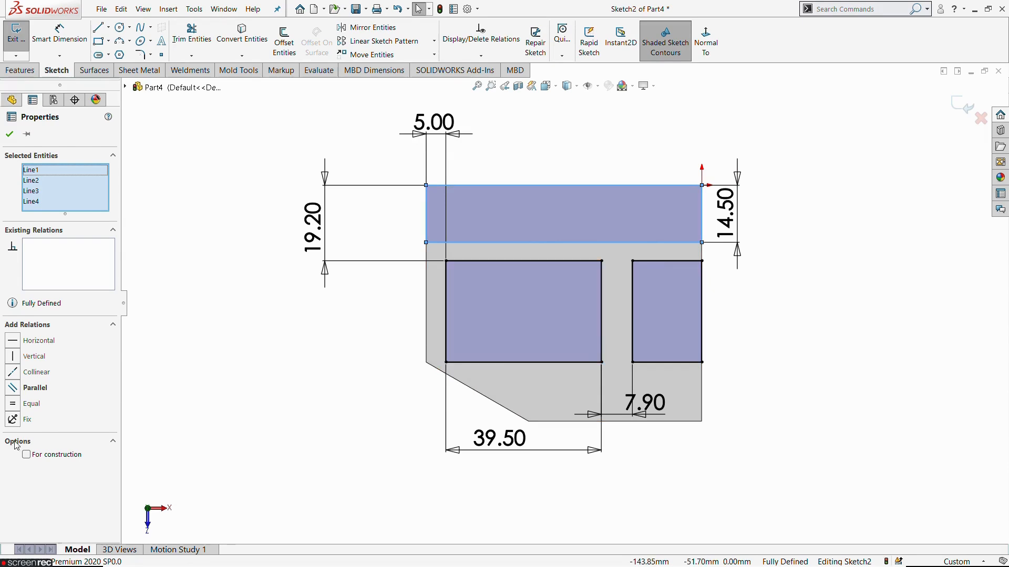
pyautogui.click(41, 458)
pyautogui.press('Escape')
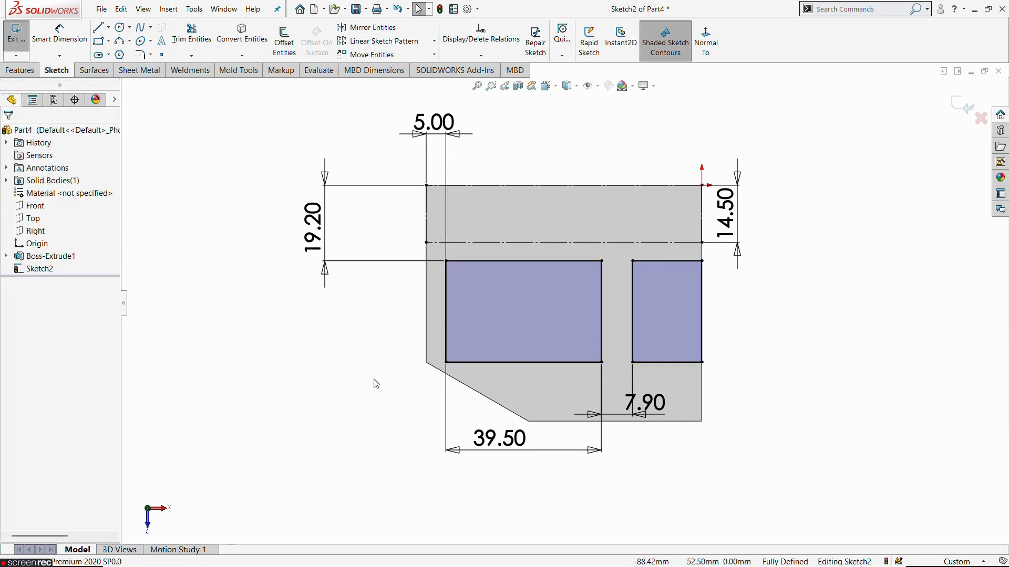
# Step: Convert the outlines of the two lower rectangles to construction geometry
pyautogui.rightClick(508, 262)
pyautogui.click(547, 269)
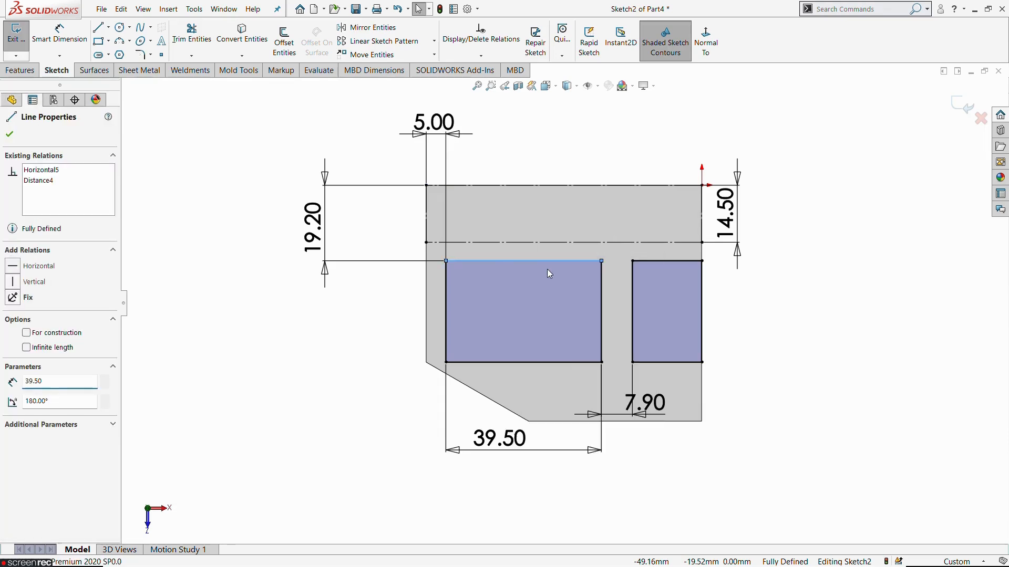
pyautogui.click(53, 455)
pyautogui.press('Escape')
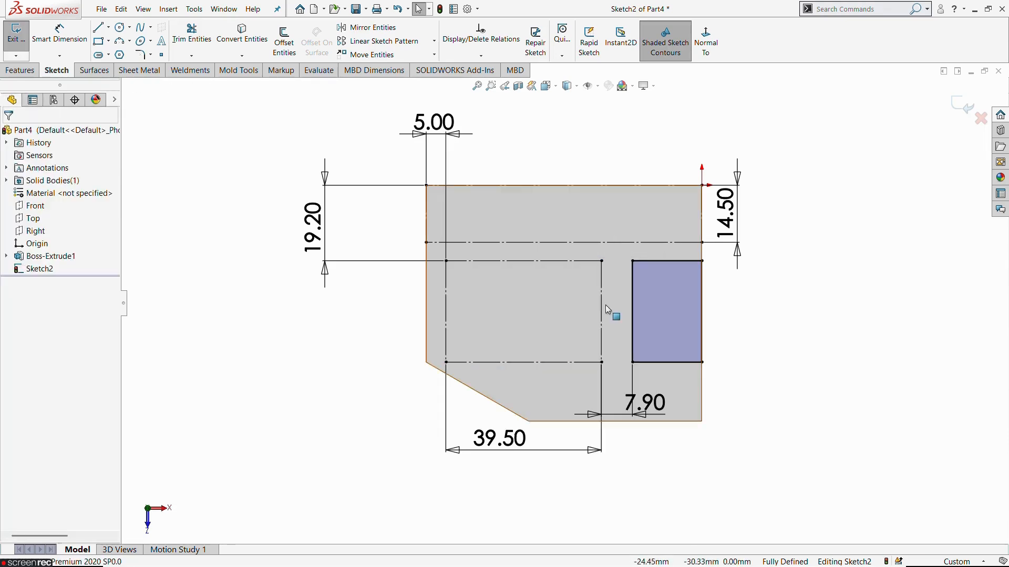
pyautogui.rightClick(651, 261)
pyautogui.click(683, 269)
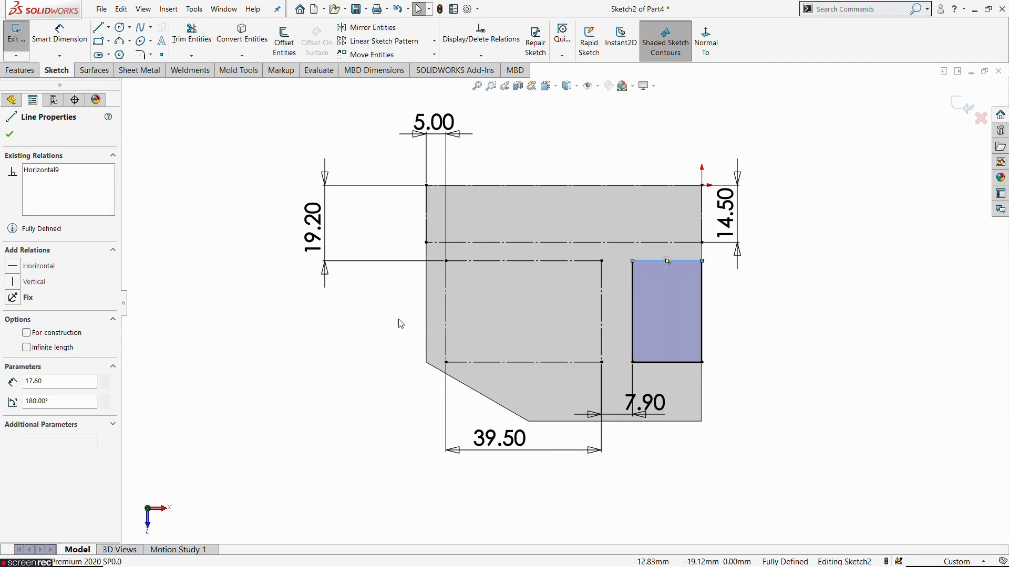
pyautogui.click(68, 455)
pyautogui.press('Escape')
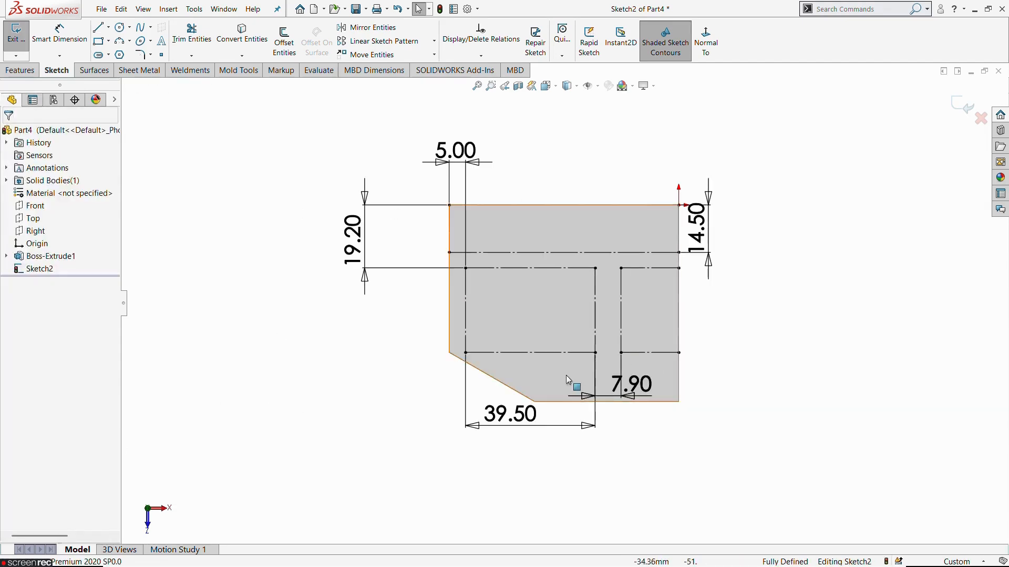
# Step: Trace a closed line profile along the construction corners, forming the long wall strip with its left-end rib and middle rib
pyautogui.scroll(-2, 566, 375)
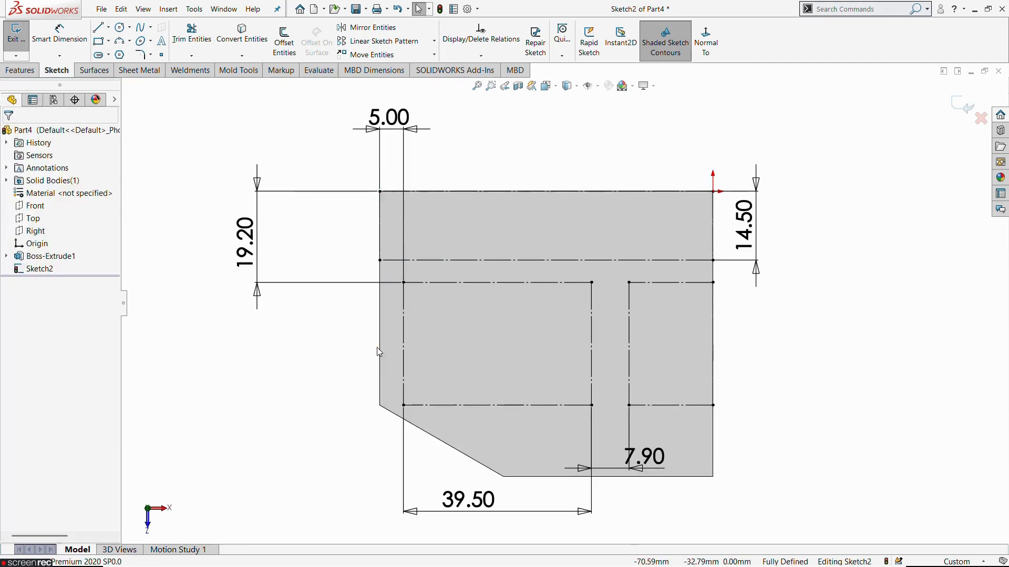
pyautogui.click(101, 31)
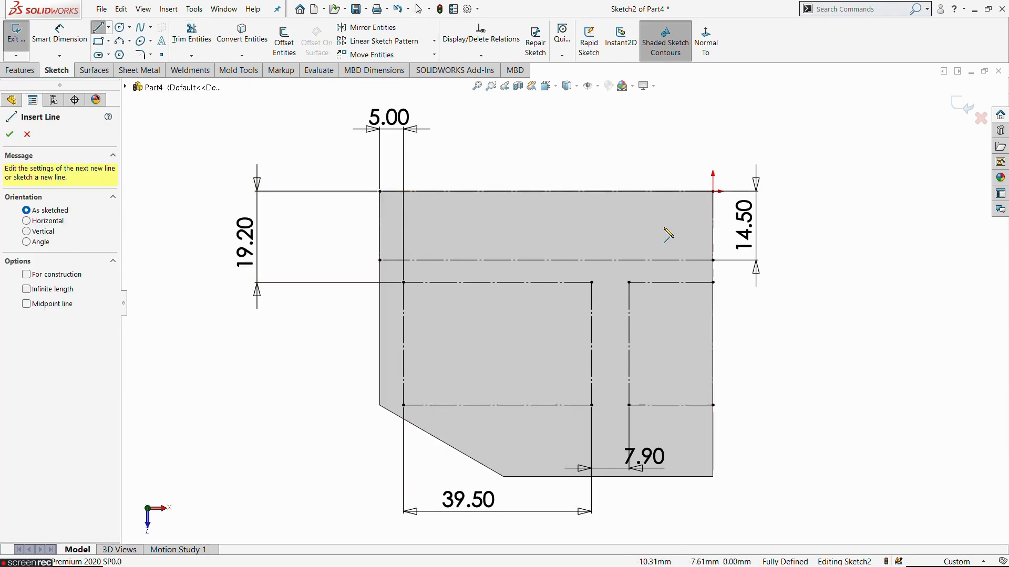
pyautogui.click(713, 260)
pyautogui.click(379, 260)
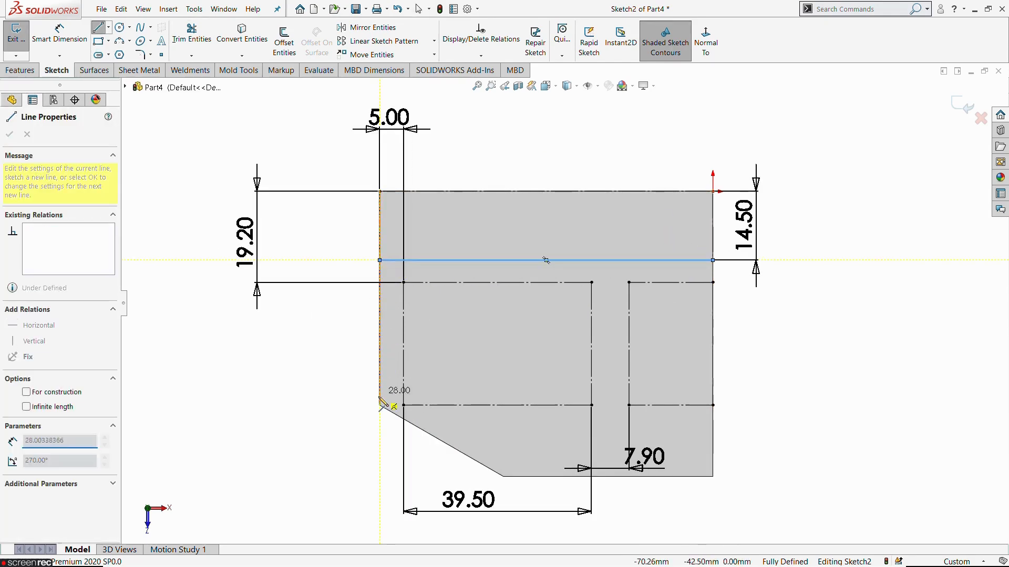
pyautogui.click(380, 405)
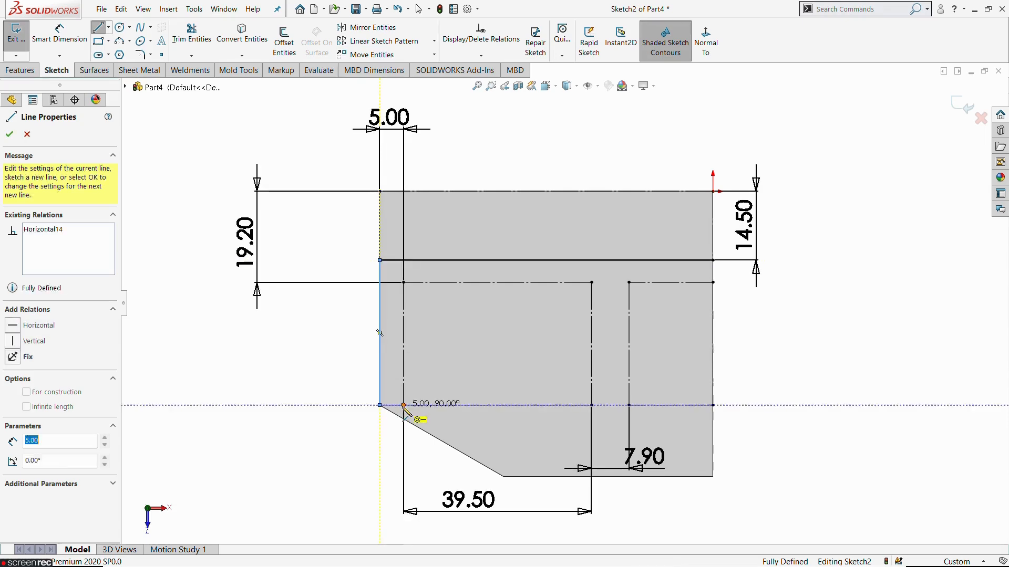
pyautogui.click(403, 405)
pyautogui.click(403, 282)
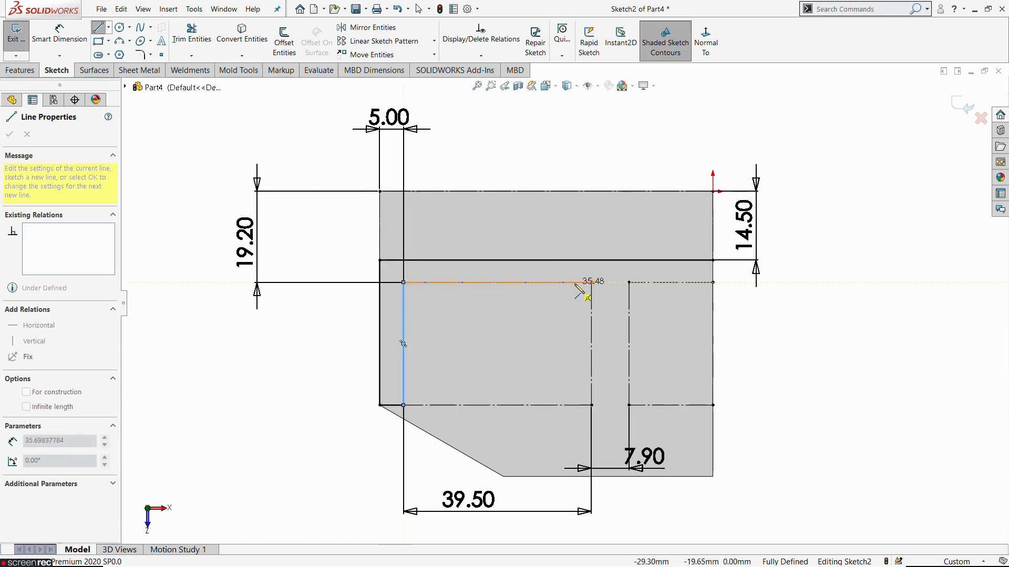
pyautogui.click(591, 282)
pyautogui.click(591, 405)
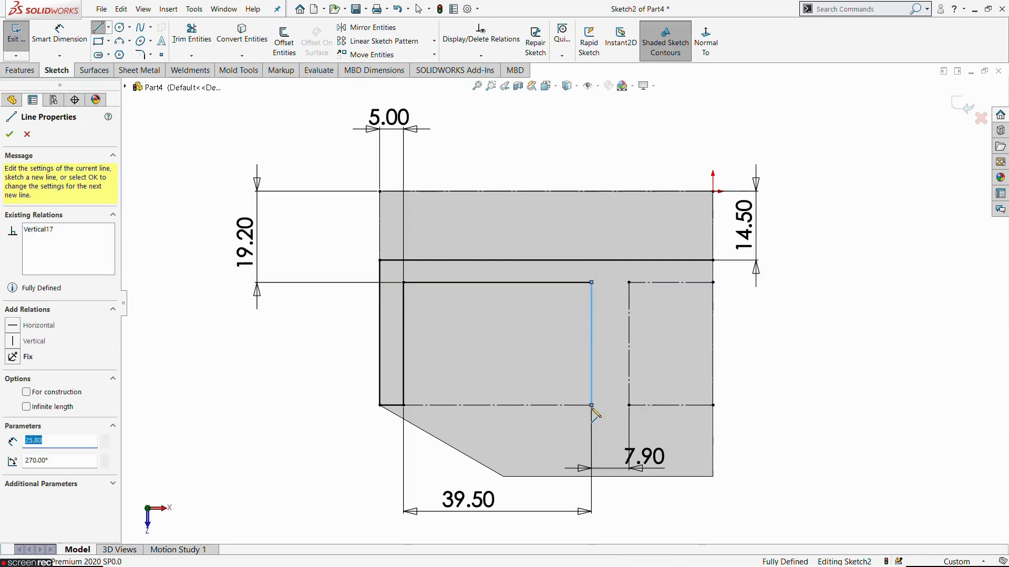
pyautogui.click(629, 405)
pyautogui.click(628, 283)
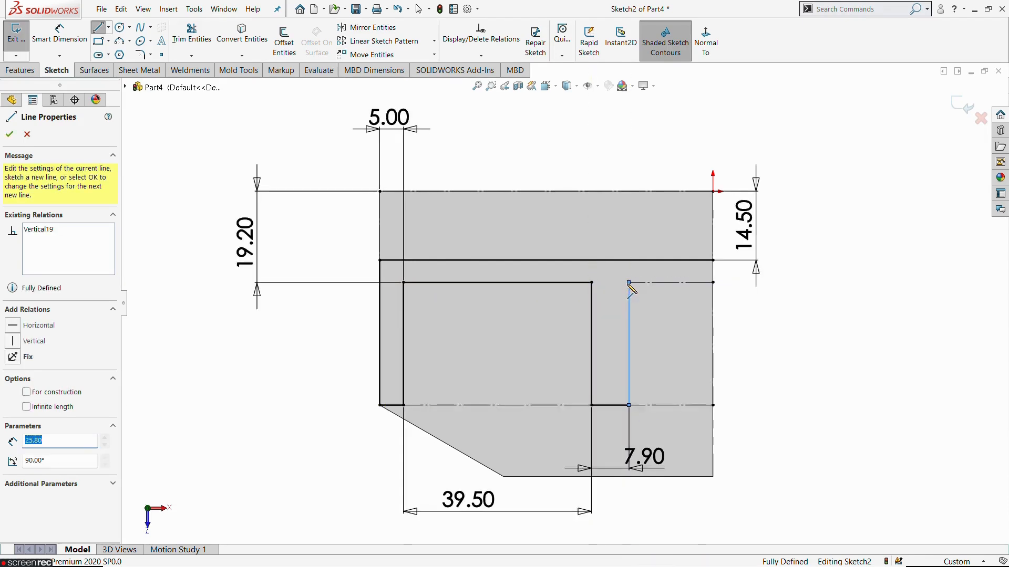
pyautogui.click(713, 282)
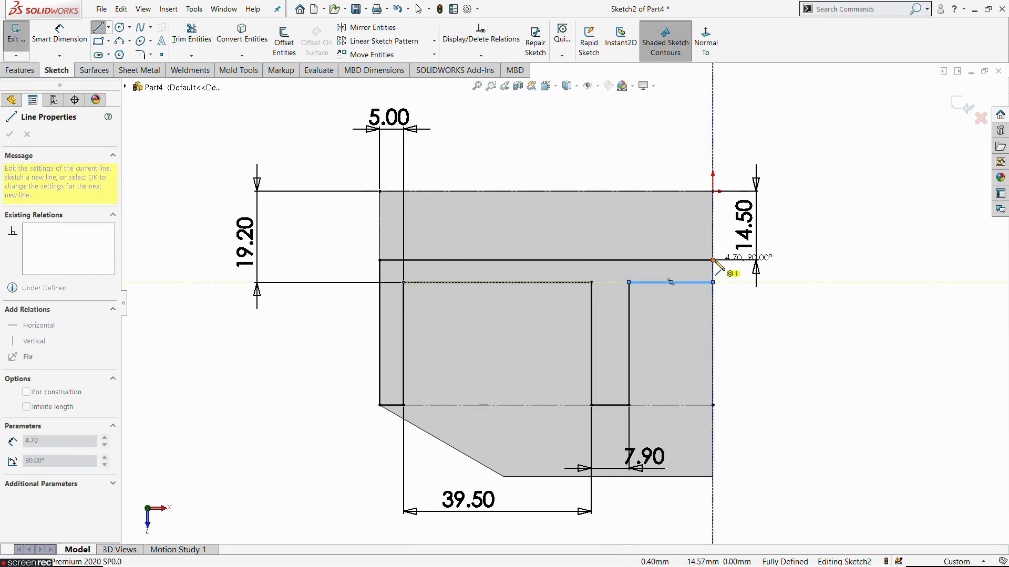
pyautogui.click(713, 261)
pyautogui.press('Escape')
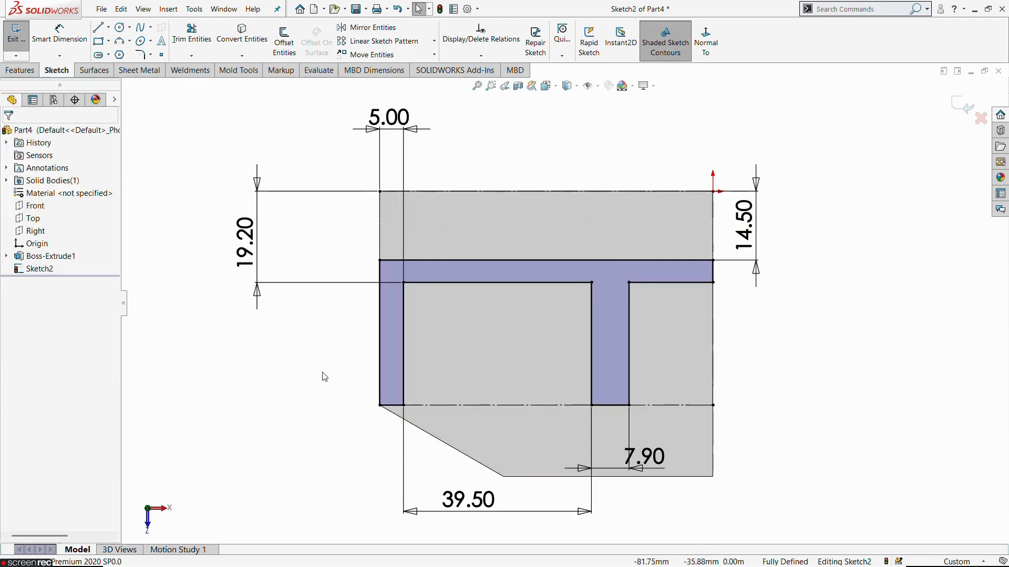
# Step: Compare the wall and rib layout with the reference drawing and exit the sketch
pyautogui.hotkey('alt', 'Tab')
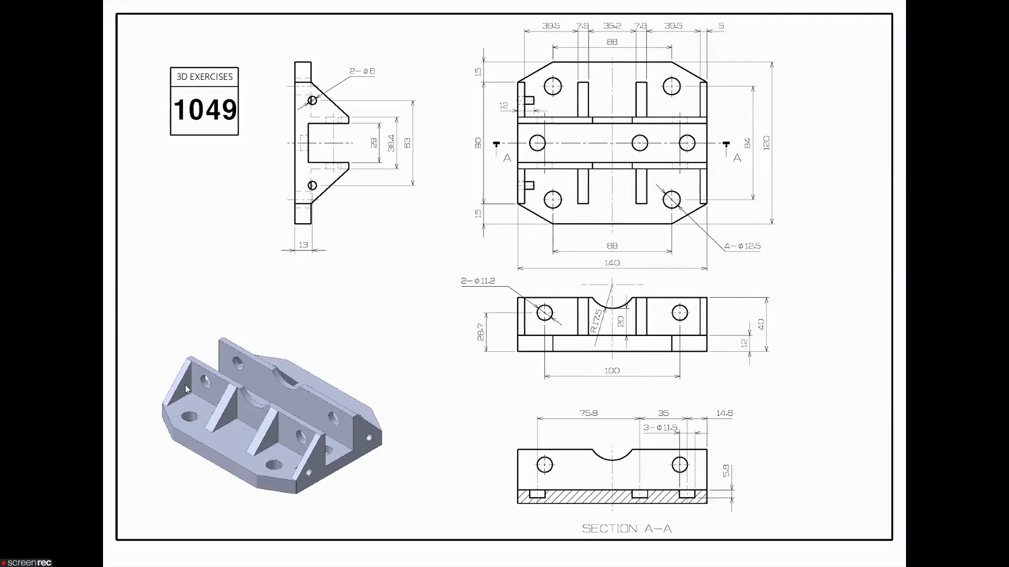
pyautogui.hotkey('alt', 'Tab')
pyautogui.moveTo(609, 399)
pyautogui.mouseDown(button='middle')
pyautogui.moveTo(608, 372)
pyautogui.moveTo(319, 225)
pyautogui.mouseUp(button='middle')
pyautogui.click(16, 34)
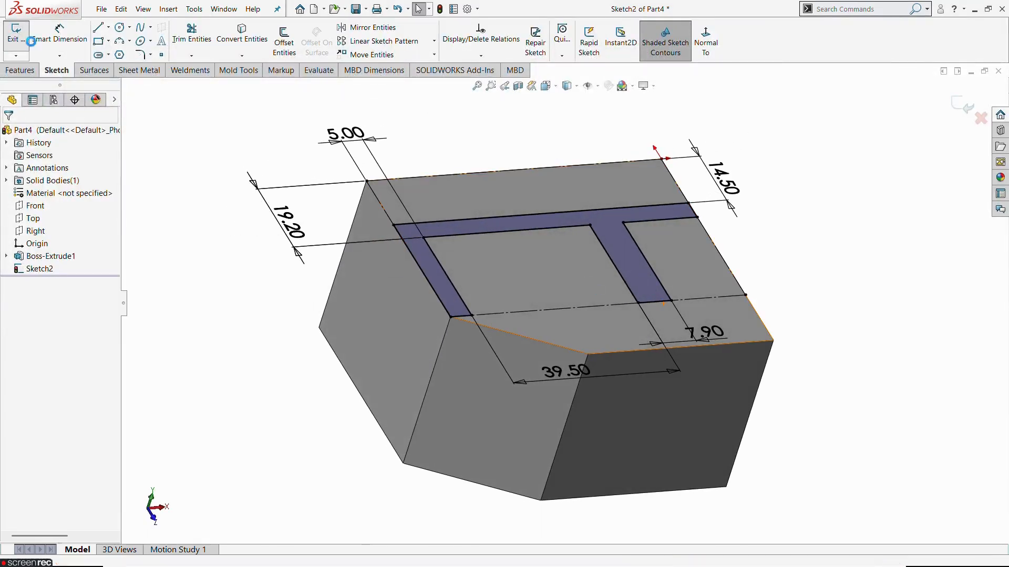
# Step: Extrude-cut the wall and rib sketch 28 mm deep with the cut side flipped, removing the material around the profile
pyautogui.click(865, 236)
pyautogui.press('z')
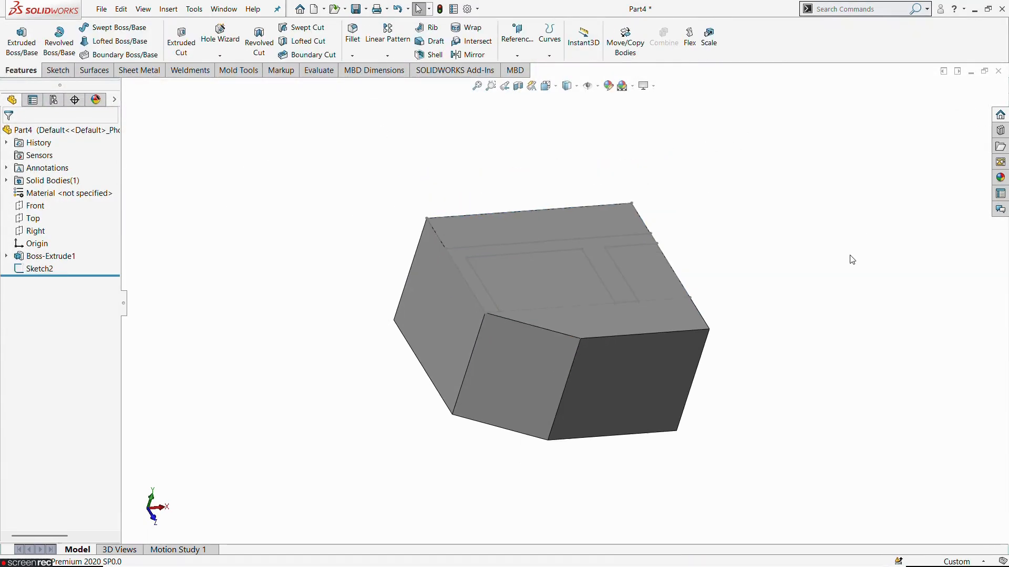
pyautogui.click(181, 39)
pyautogui.moveTo(311, 394); pyautogui.dragTo(349, 375, button='middle')
pyautogui.hotkey('alt', 'Tab')
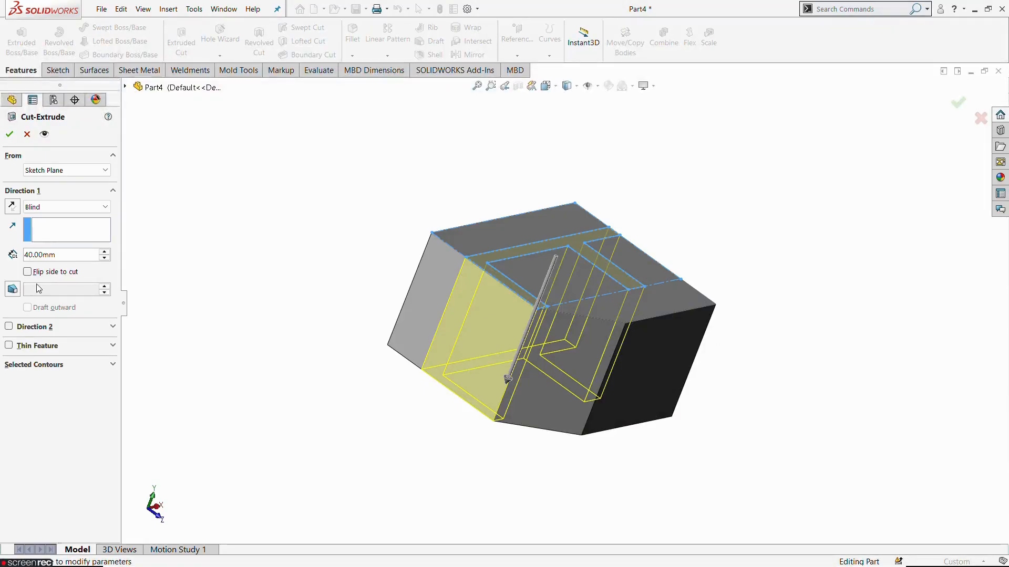
pyautogui.doubleClick(68, 255)
pyautogui.write('28')
pyautogui.press('Return')
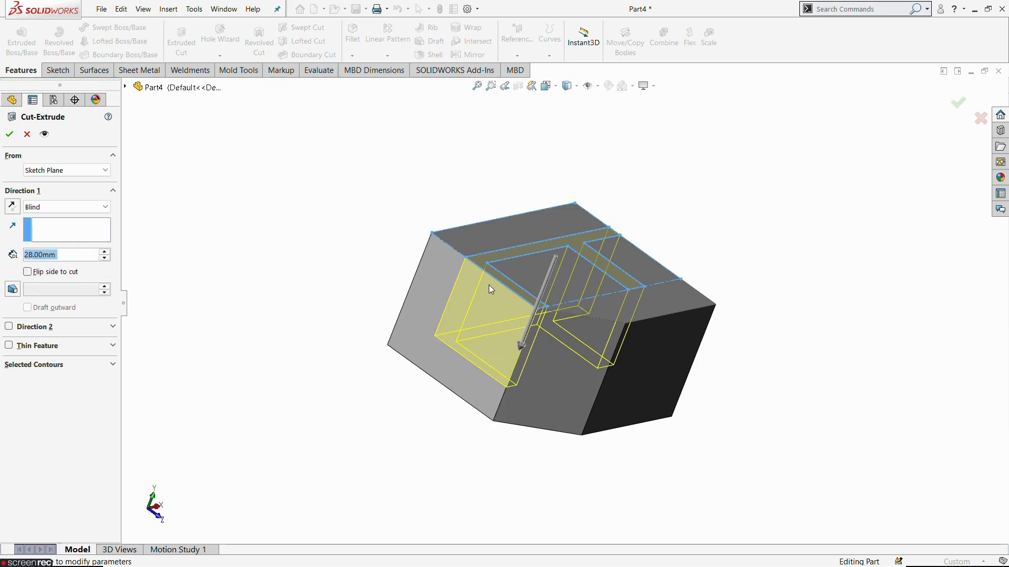
pyautogui.click(69, 272)
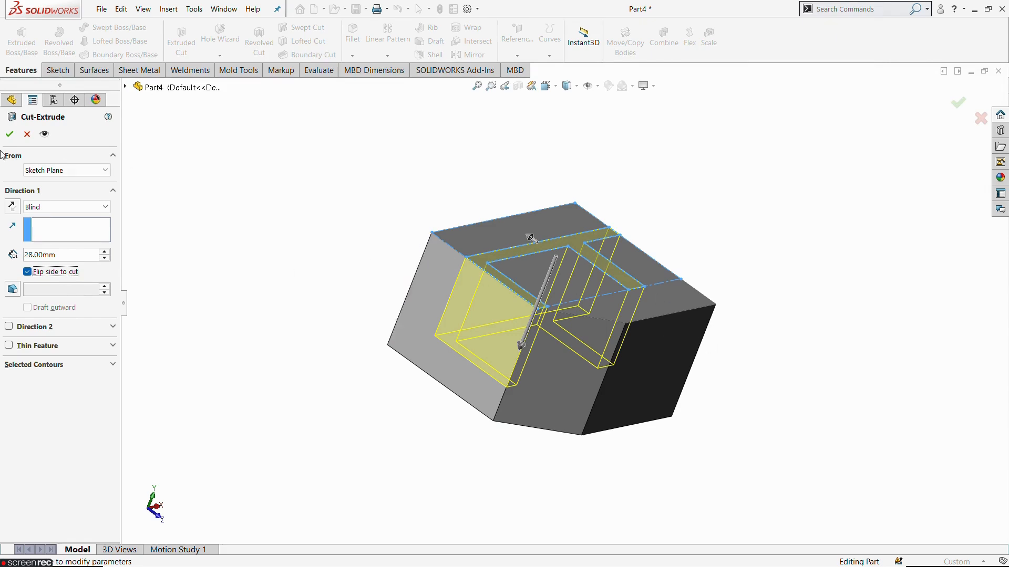
pyautogui.click(10, 134)
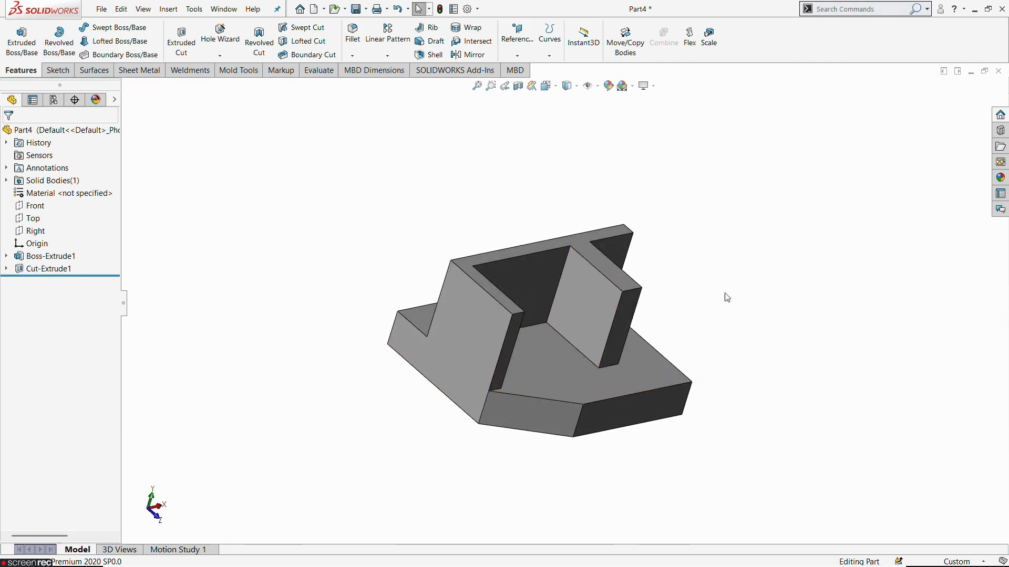
# Step: Start a sketch on the outer end face of the body, view it face-on and display the part as wireframe
pyautogui.click(451, 320)
pyautogui.click(504, 293)
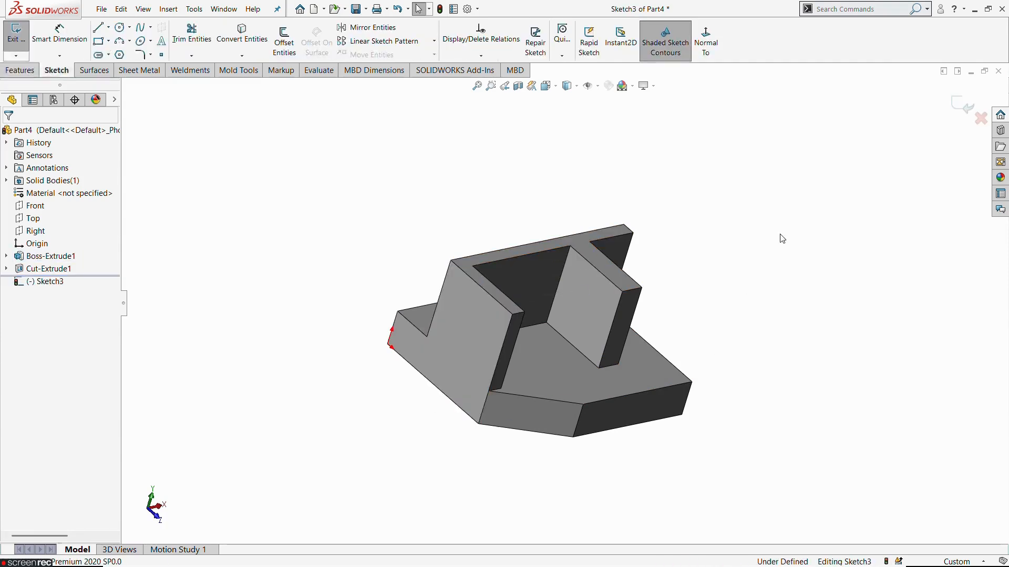
pyautogui.click(706, 42)
pyautogui.scroll(3, 576, 367)
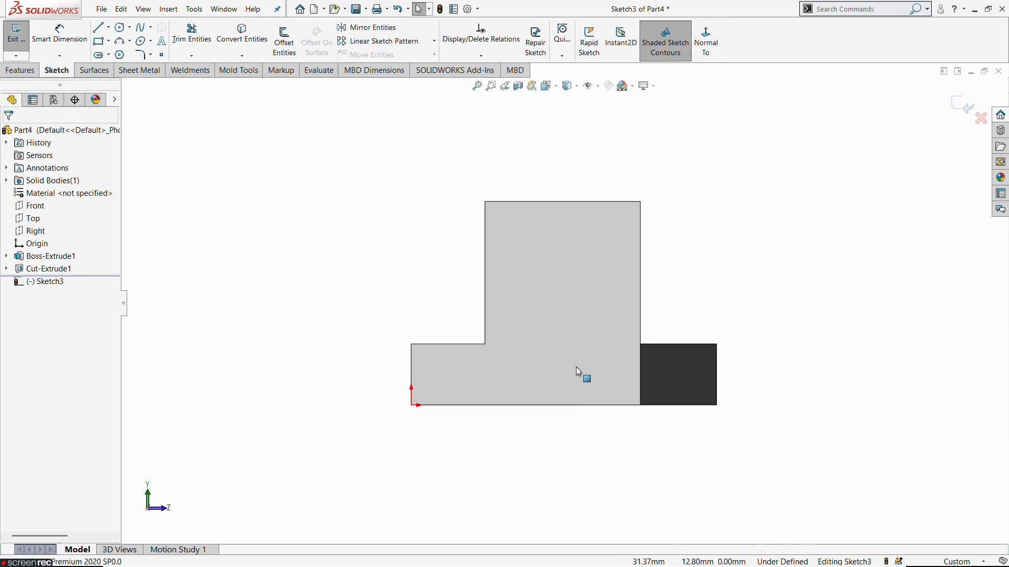
pyautogui.click(576, 86)
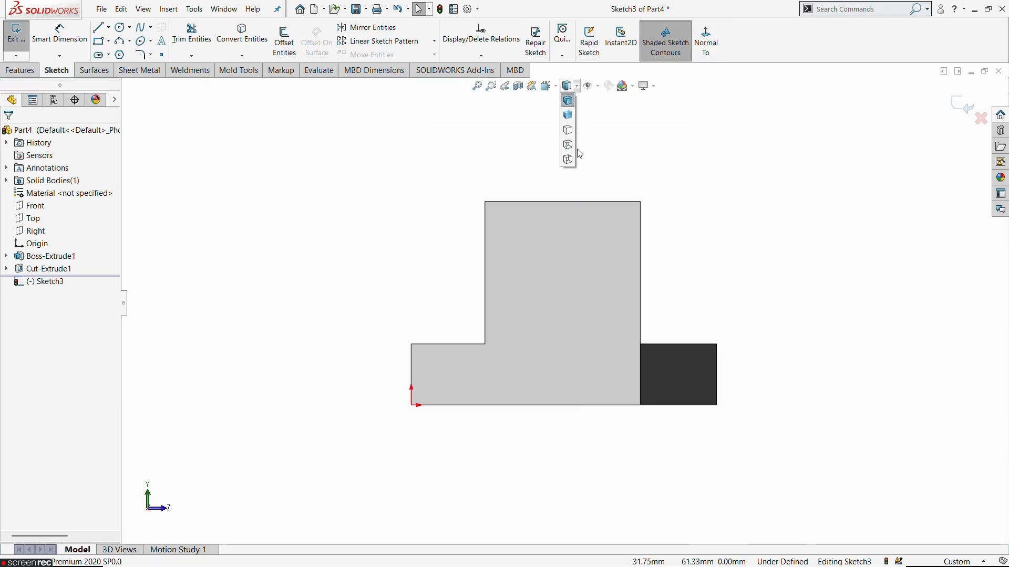
pyautogui.click(568, 159)
pyautogui.scroll(-1, 731, 197)
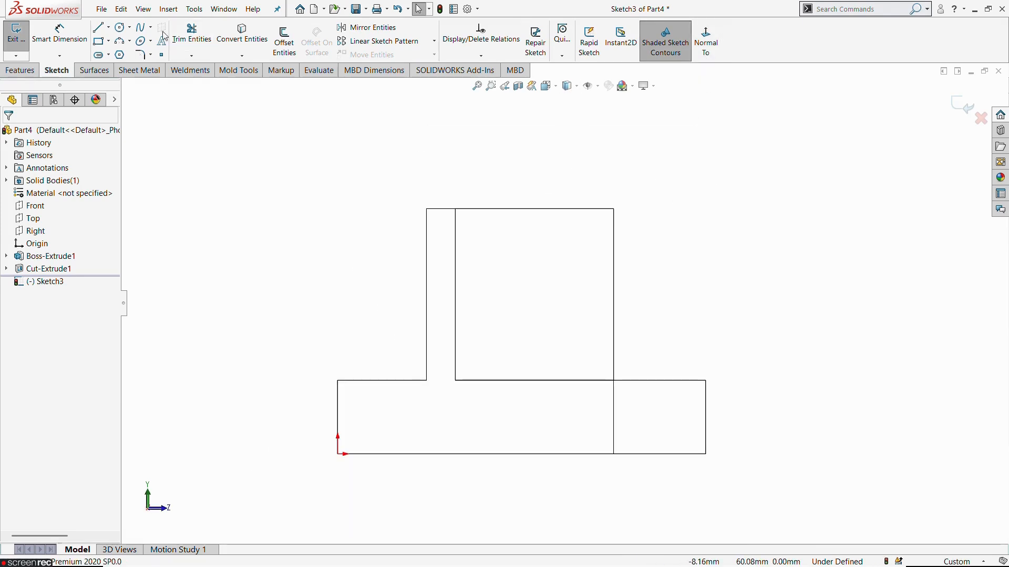
# Step: Sketch a closed triangle over the rib's outer upper corner, sloping from the wall's top edge to the rib's foot, and exit the sketch
pyautogui.click(98, 27)
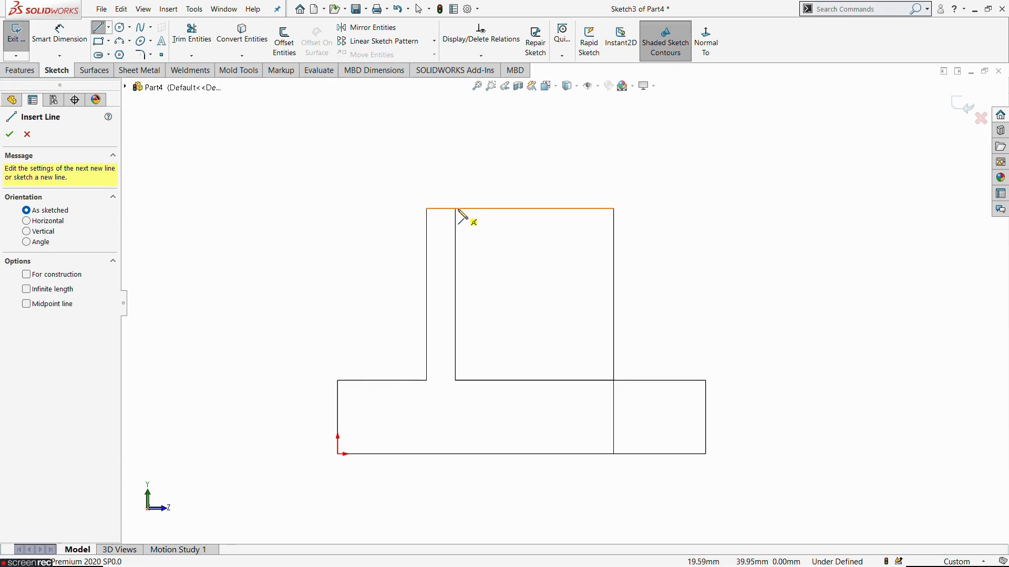
pyautogui.moveTo(455, 209)
pyautogui.mouseDown()
pyautogui.moveTo(592, 376)
pyautogui.moveTo(613, 380)
pyautogui.mouseUp()
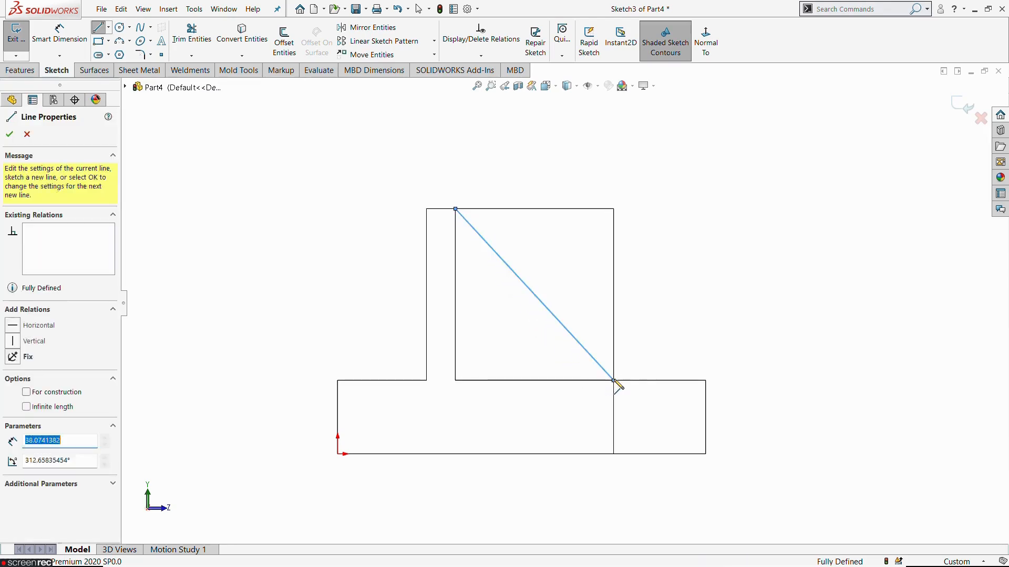
pyautogui.click(613, 380)
pyautogui.click(614, 209)
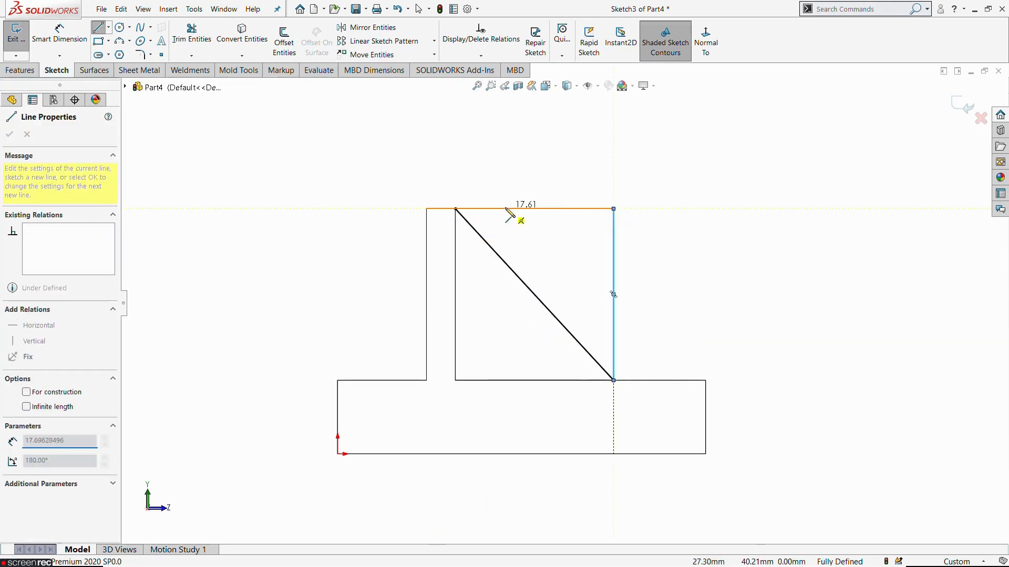
pyautogui.click(455, 209)
pyautogui.press('Escape')
pyautogui.press('f')
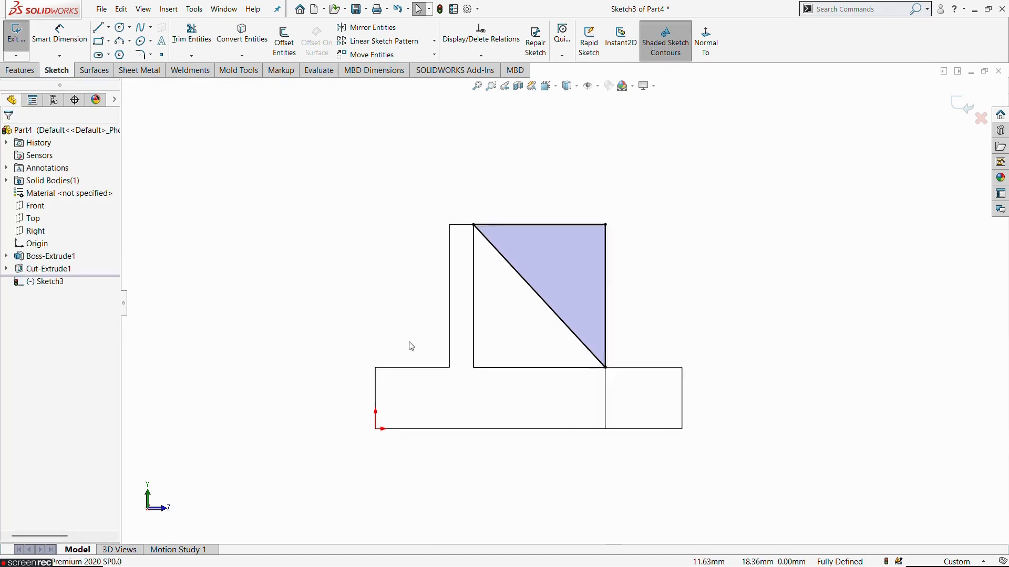
pyautogui.scroll(1, 452, 319)
pyautogui.moveTo(493, 290); pyautogui.dragTo(431, 313, button='middle')
pyautogui.click(16, 35)
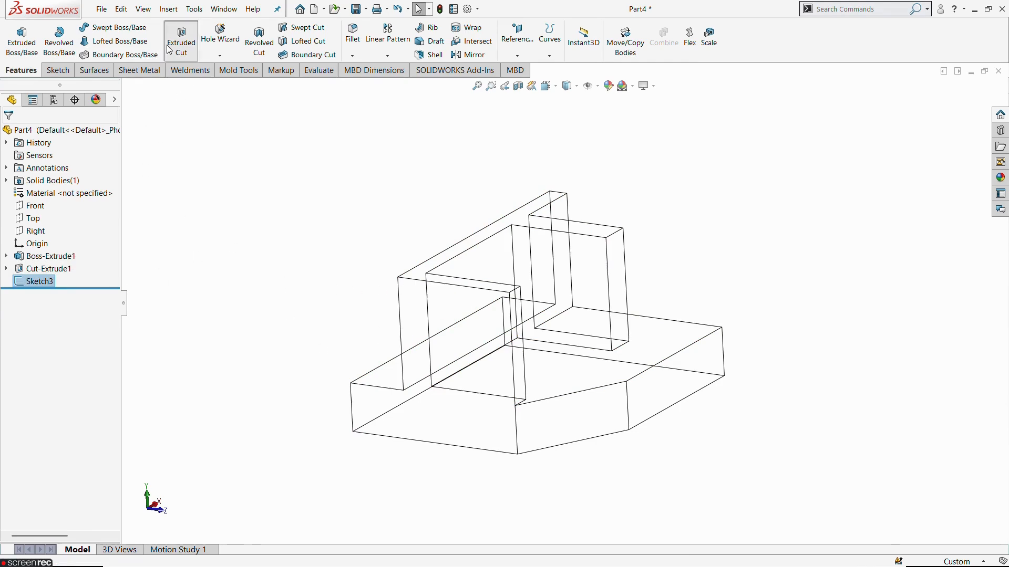
# Step: Extrude-cut the triangle Through All to slope both ribs
pyautogui.click(181, 37)
pyautogui.click(61, 206)
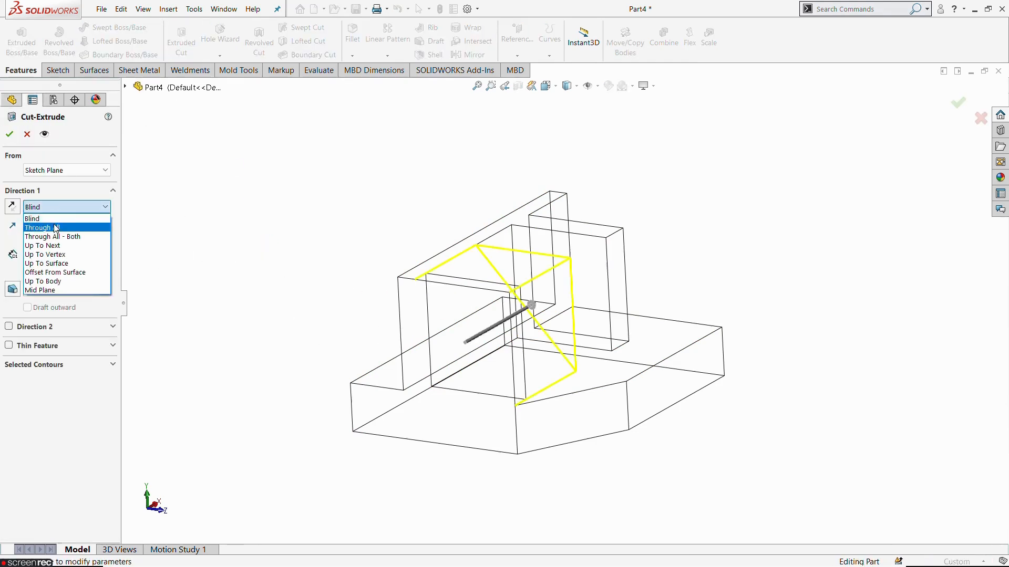
pyautogui.click(42, 225)
pyautogui.scroll(3, 285, 329)
pyautogui.moveTo(513, 296); pyautogui.dragTo(395, 377, button='middle')
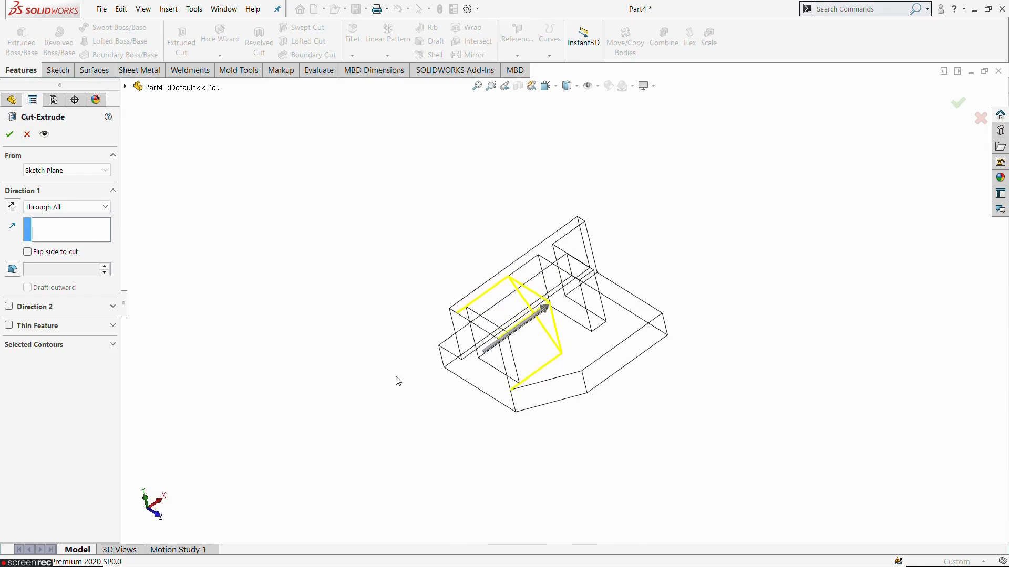
pyautogui.click(9, 136)
# Step: Return the part display to shaded with edges
pyautogui.moveTo(277, 252); pyautogui.dragTo(575, 144, button='middle')
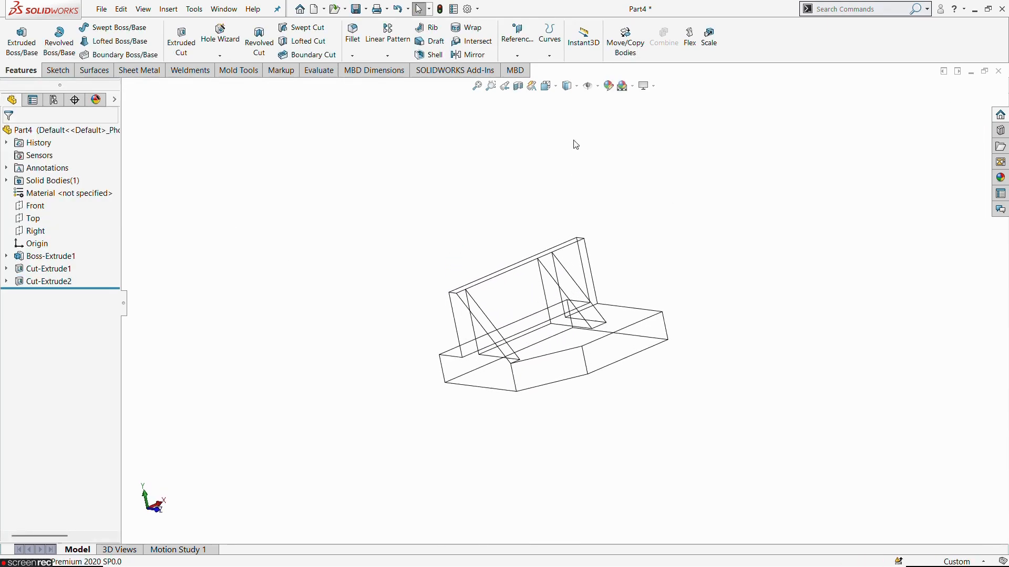
pyautogui.click(576, 88)
pyautogui.click(568, 102)
pyautogui.scroll(-2, 625, 243)
pyautogui.scroll(2, 619, 247)
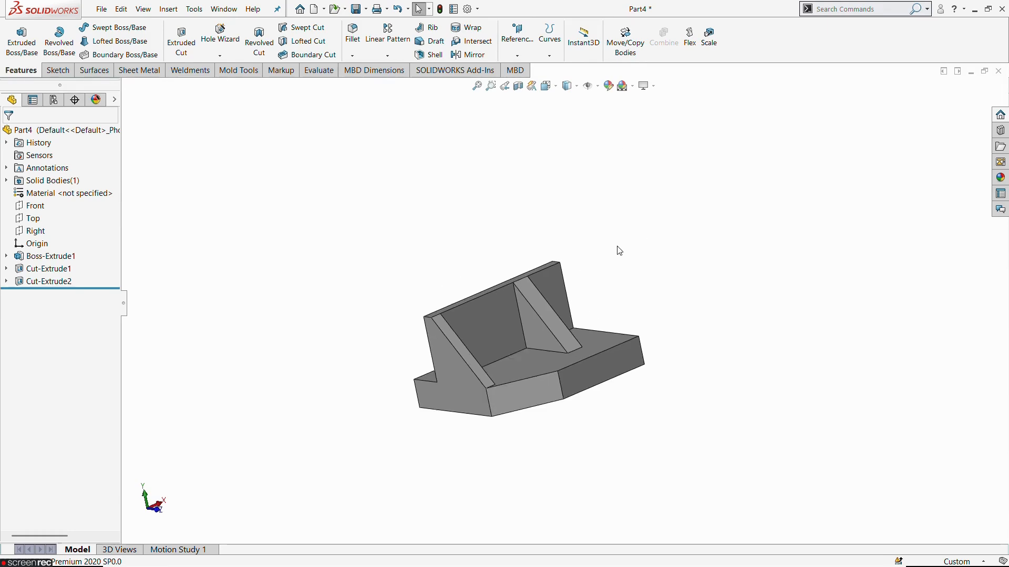
# Step: Start a sketch on the base's top face, view it face-on and check the hole positions in the reference drawing
pyautogui.moveTo(619, 252)
pyautogui.mouseDown(button='middle')
pyautogui.moveTo(554, 281)
pyautogui.moveTo(601, 252)
pyautogui.moveTo(426, 286)
pyautogui.moveTo(450, 315)
pyautogui.moveTo(482, 435)
pyautogui.mouseUp(button='middle')
pyautogui.click(512, 374)
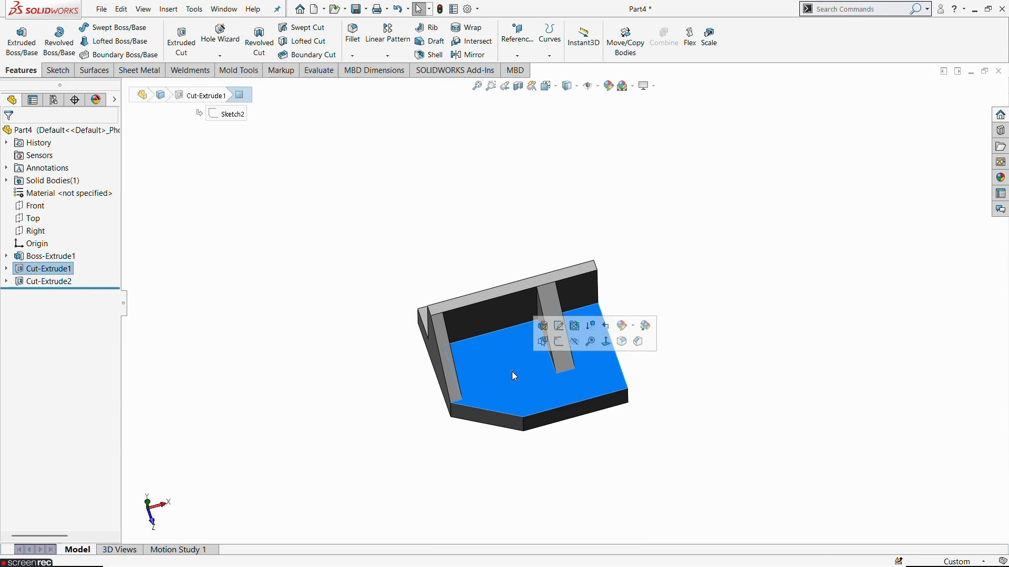
pyautogui.click(559, 342)
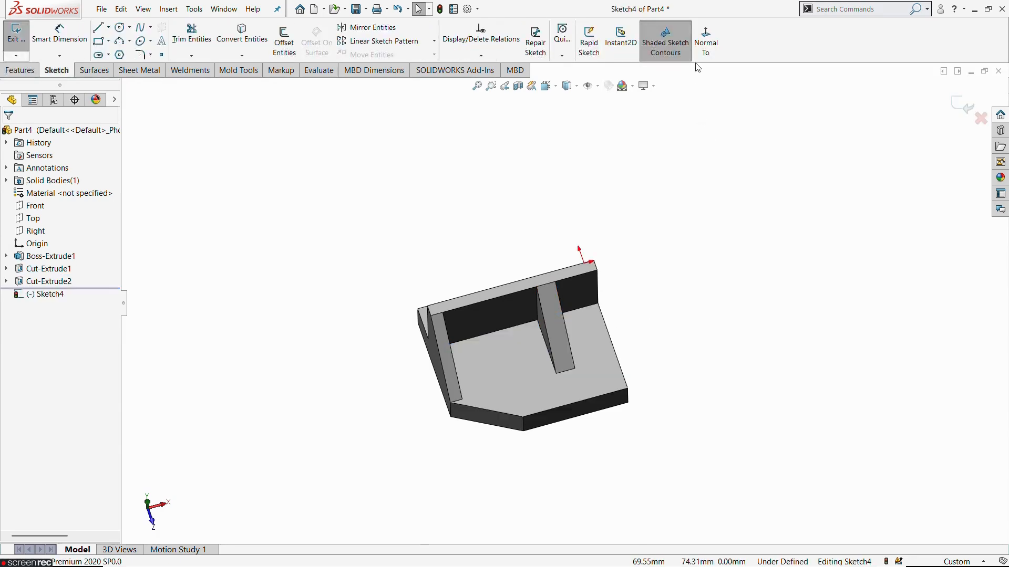
pyautogui.click(705, 41)
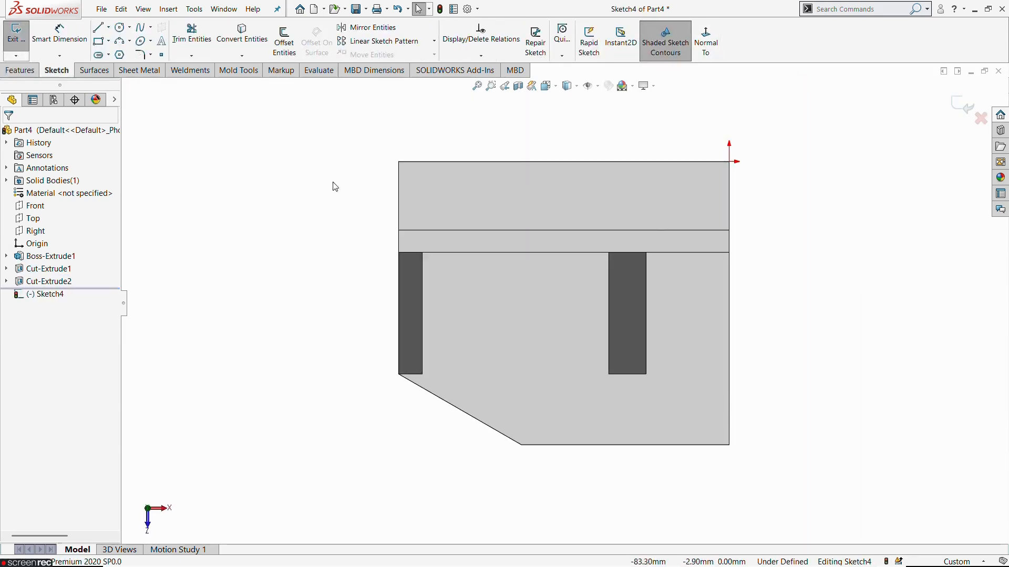
pyautogui.hotkey('alt', 'Tab')
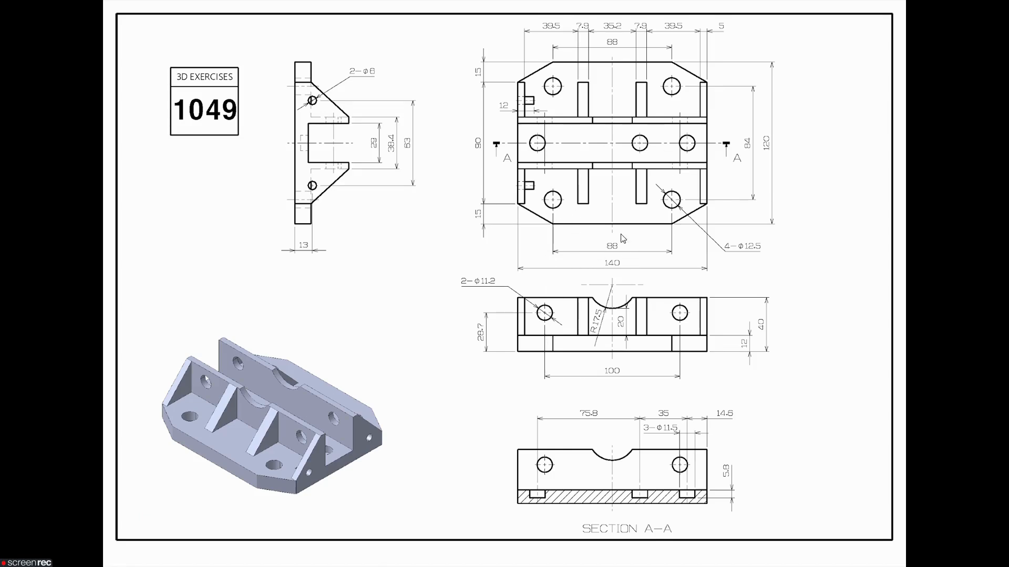
pyautogui.hotkey('alt', 'Tab')
# Step: Sketch a circle about 14.9 mm in diameter on the base between the two ribs
pyautogui.click(120, 27)
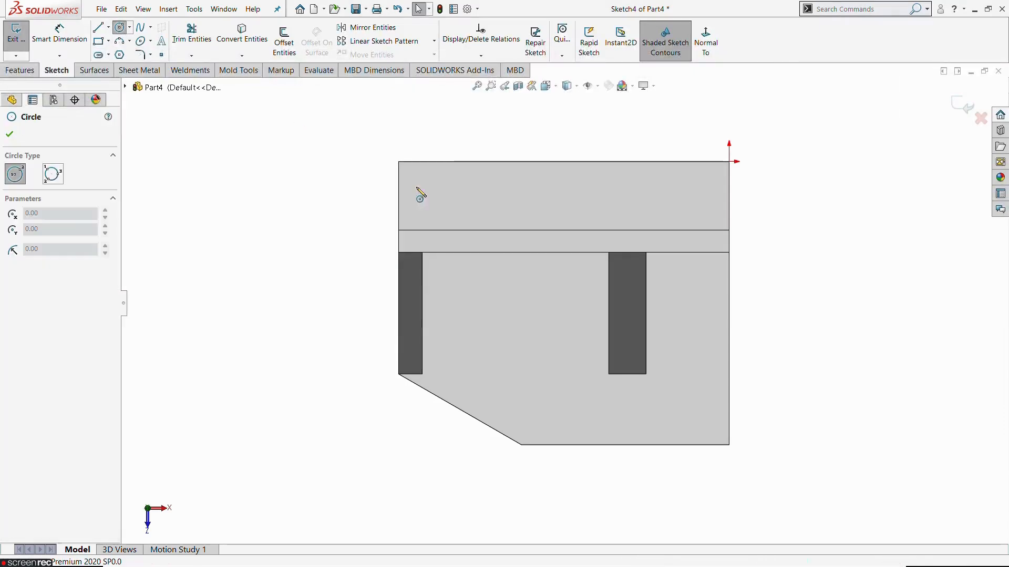
pyautogui.click(519, 338)
pyautogui.click(537, 368)
pyautogui.press('Escape')
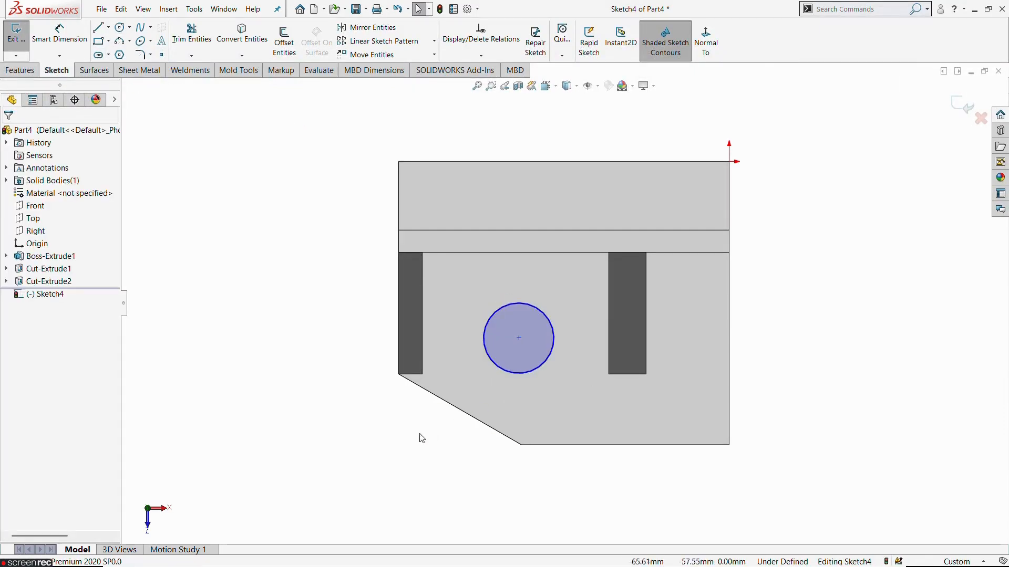
# Step: Align the circle's centre vertically with the inner corner of the base's chamfer
pyautogui.click(519, 338)
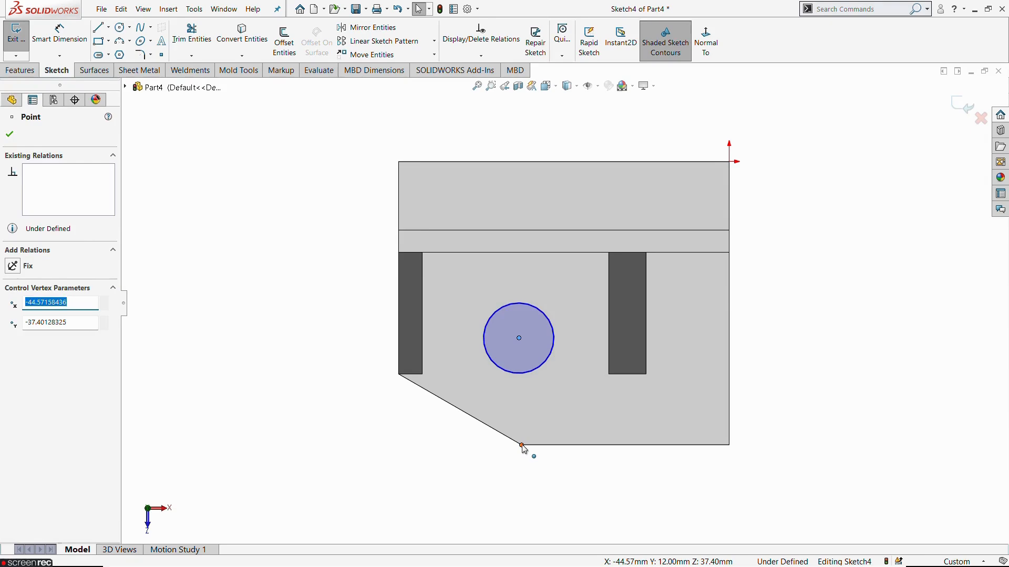
pyautogui.keyDown('ctrl'); pyautogui.click(522, 445); pyautogui.keyUp('ctrl')
pyautogui.click(569, 398)
pyautogui.press('Escape')
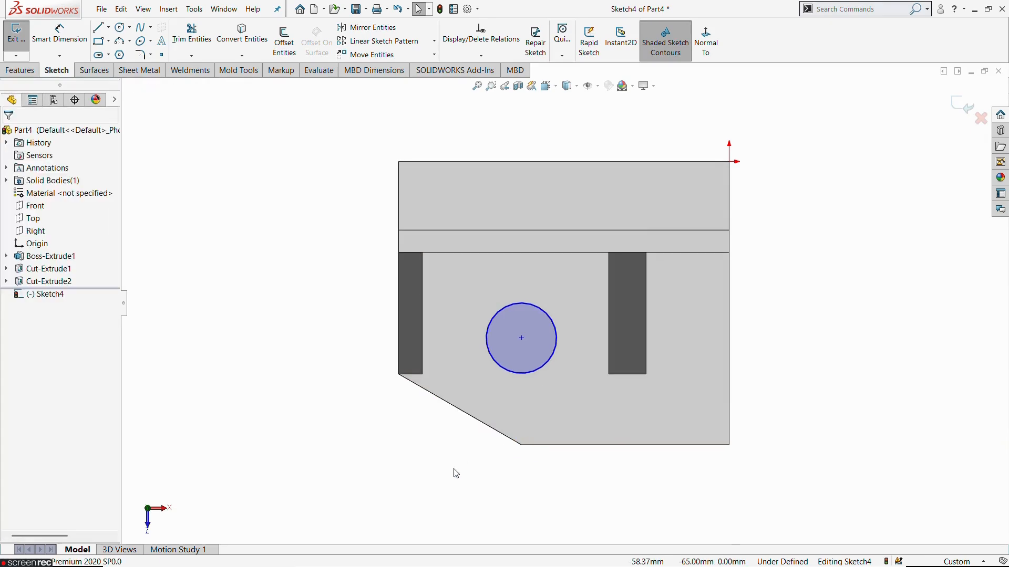
# Step: Dimension the circle's centre 42 mm from the body's back edge, half of the drawing's 84 mm spacing
pyautogui.hotkey('alt', 'Tab')
pyautogui.click(60, 32)
pyautogui.click(488, 162)
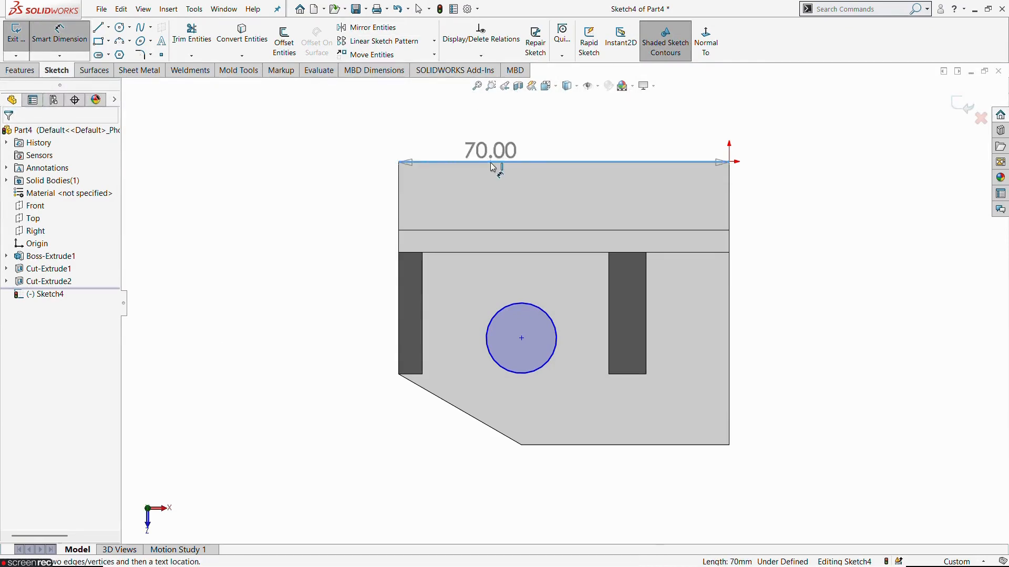
pyautogui.click(521, 338)
pyautogui.click(347, 226)
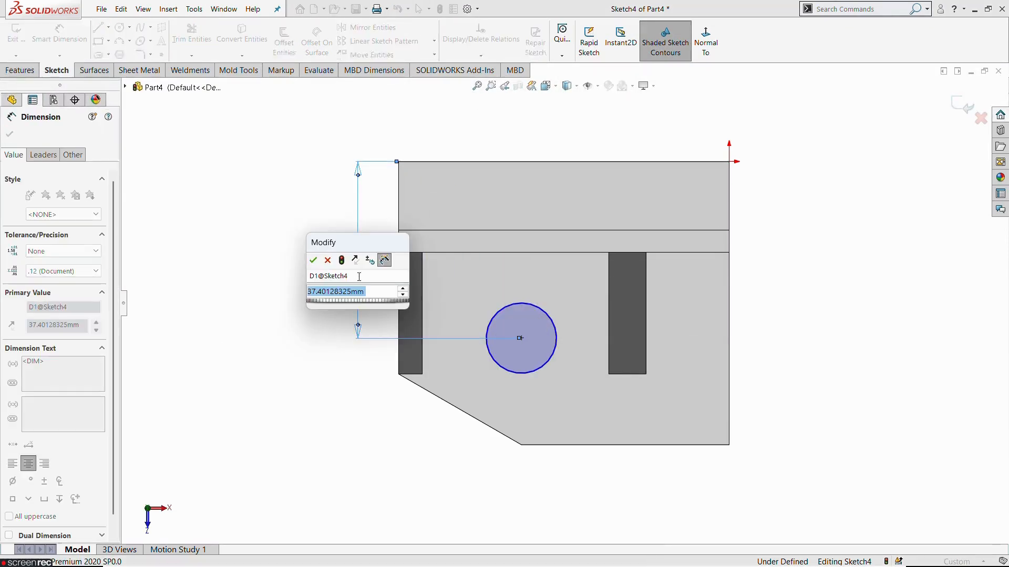
pyautogui.write('84/2')
pyautogui.press('Return')
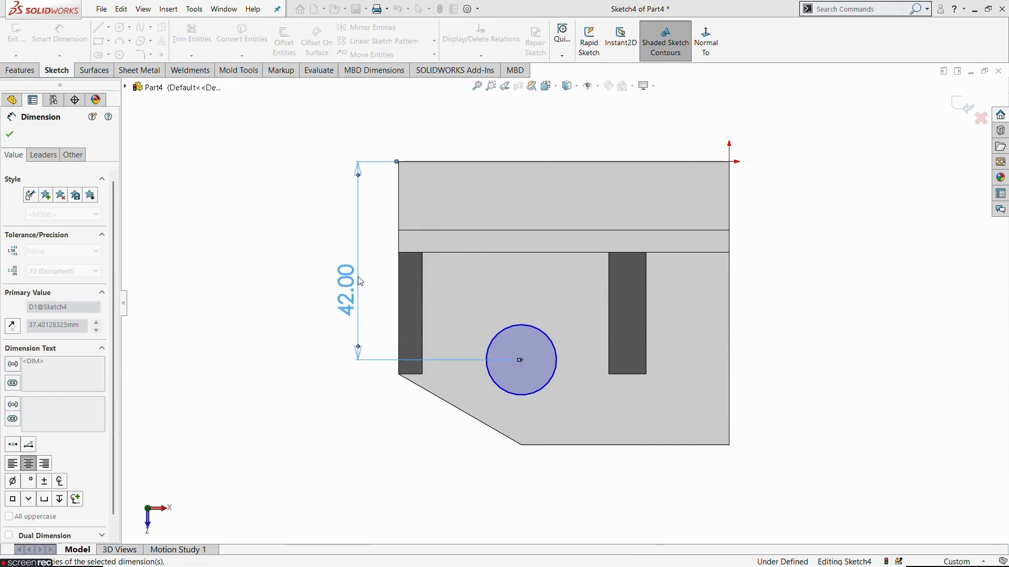
pyautogui.click(261, 423)
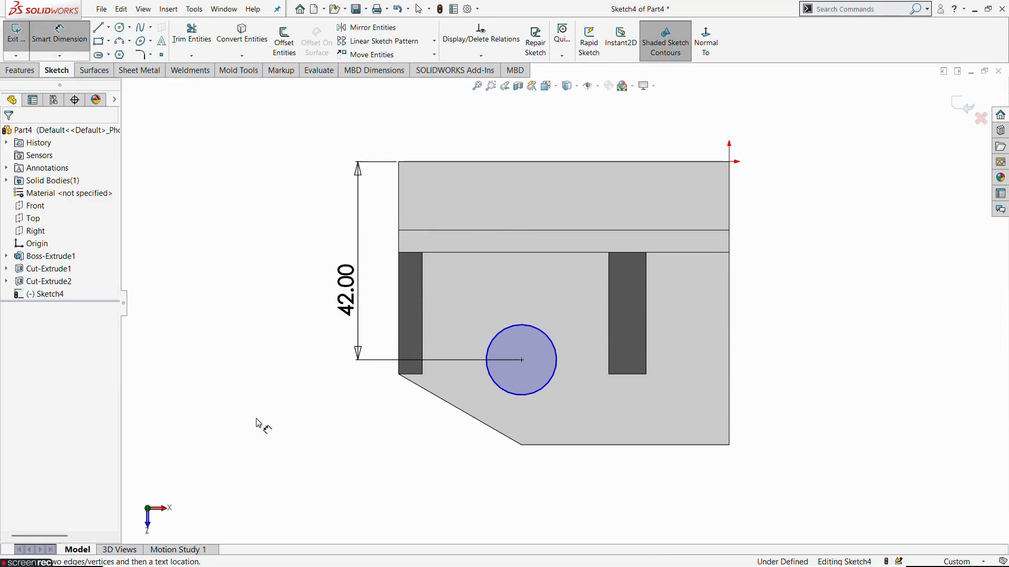
# Step: Set the circle's diameter to 12.5 mm, exit the sketch and check the reference drawing
pyautogui.click(541, 390)
pyautogui.click(575, 415)
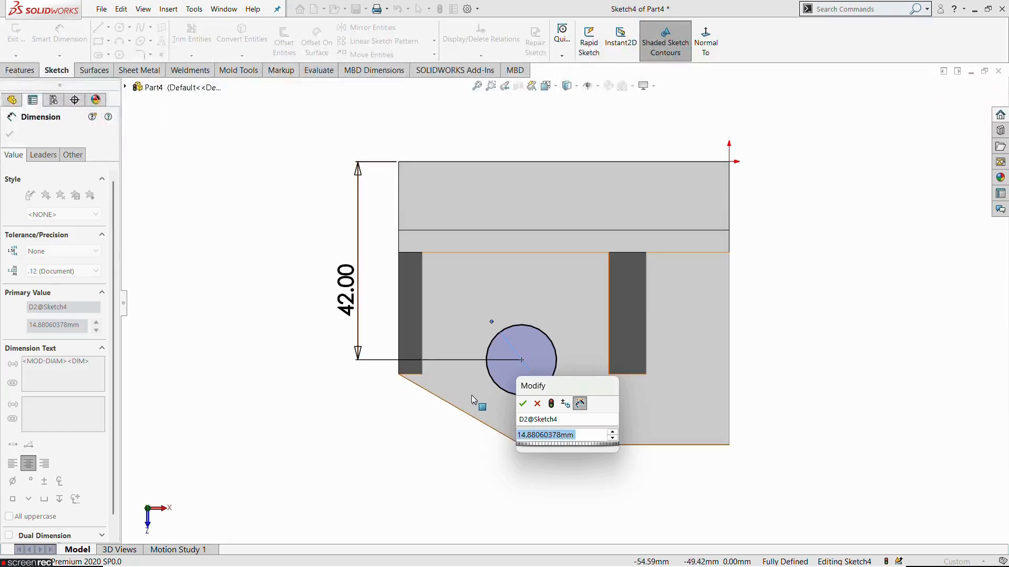
pyautogui.write('12.5')
pyautogui.press('Return')
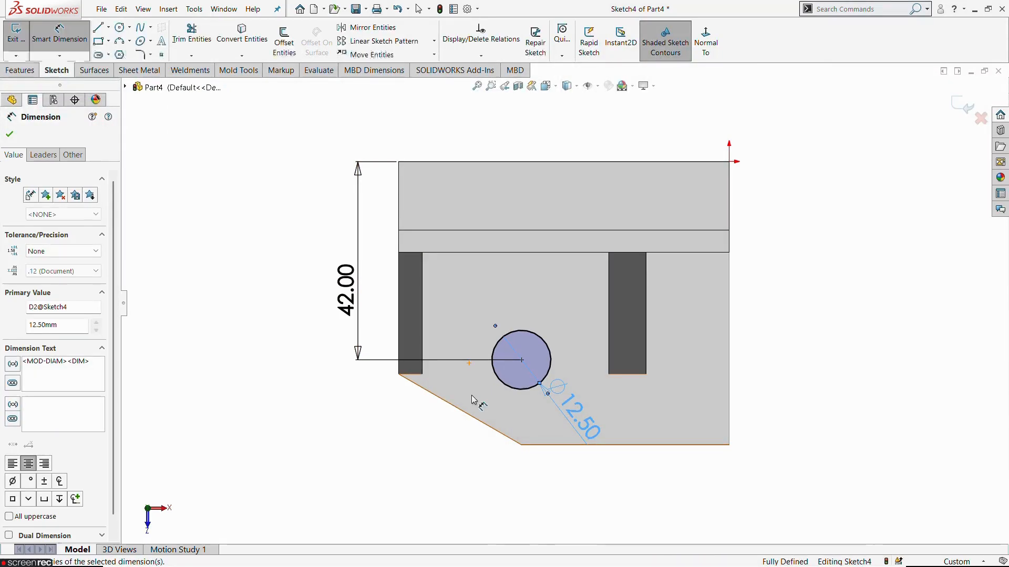
pyautogui.click(852, 297)
pyautogui.scroll(2, 663, 374)
pyautogui.moveTo(657, 383); pyautogui.dragTo(654, 252, button='middle')
pyautogui.click(16, 34)
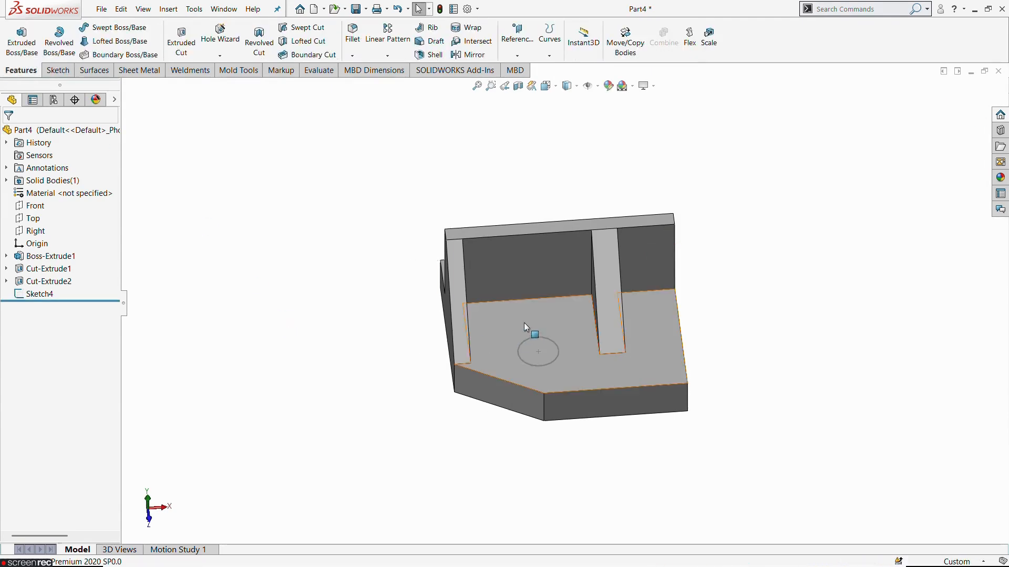
pyautogui.hotkey('alt', 'Tab')
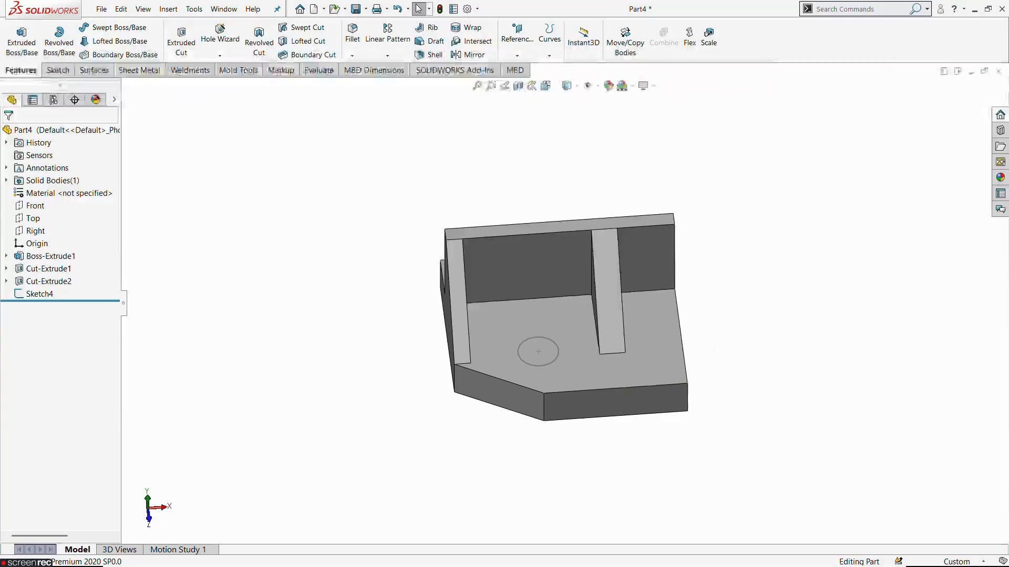
# Step: Cut the 12.5 mm circle through the whole base using a Through All extruded cut
pyautogui.click(39, 294)
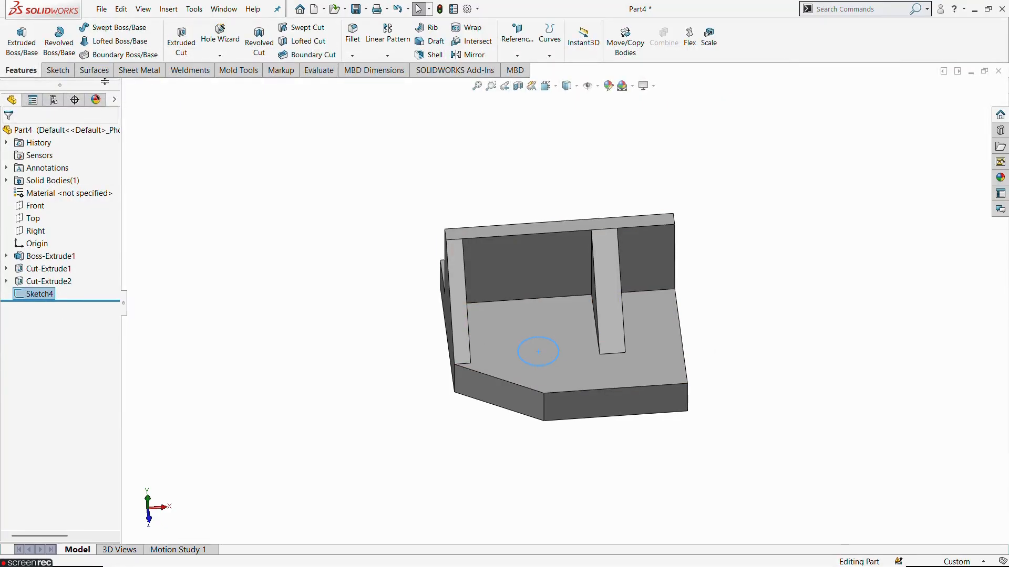
pyautogui.click(181, 39)
pyautogui.click(32, 207)
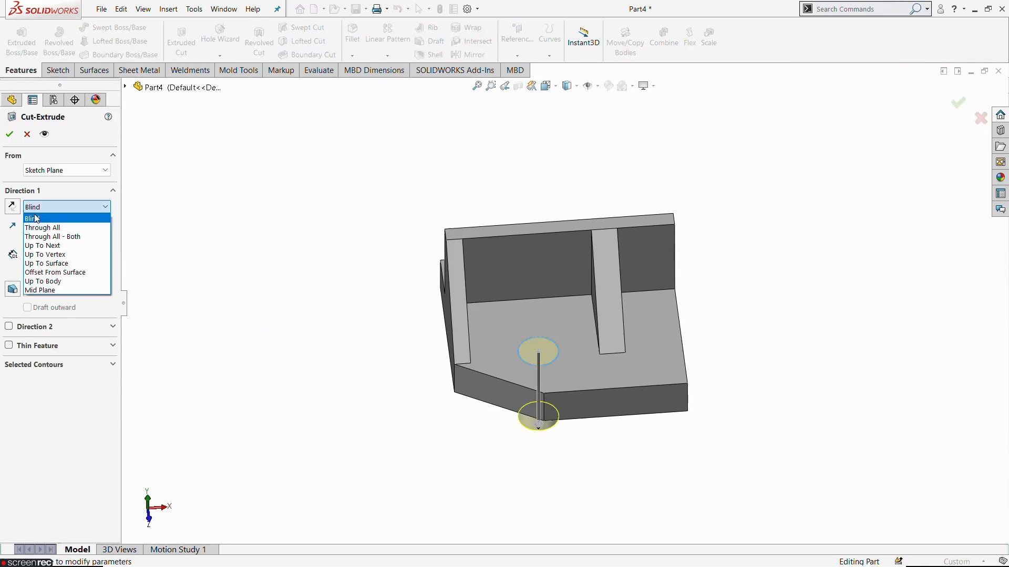
pyautogui.click(36, 229)
pyautogui.moveTo(360, 405); pyautogui.dragTo(380, 378, button='middle')
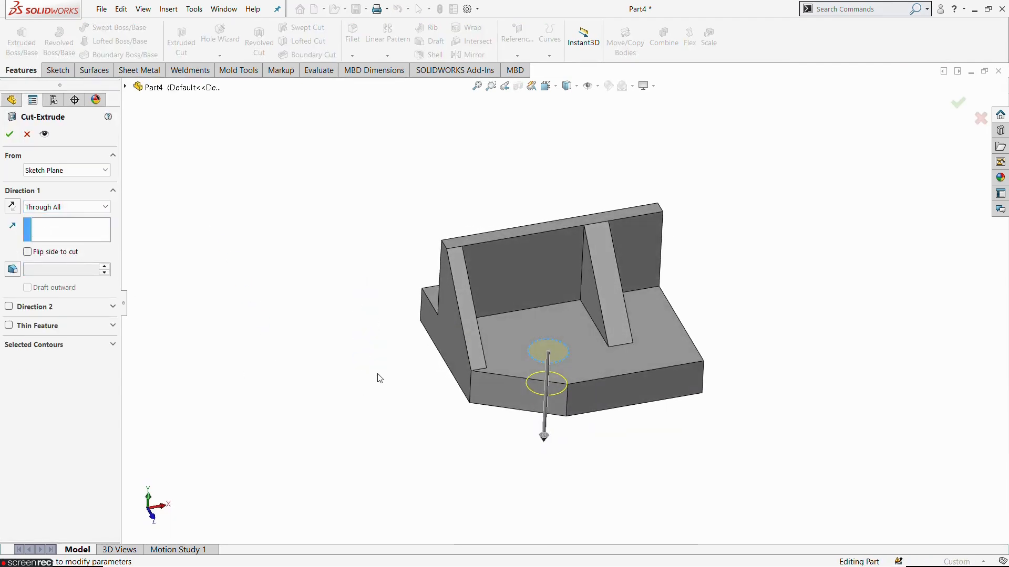
pyautogui.click(10, 135)
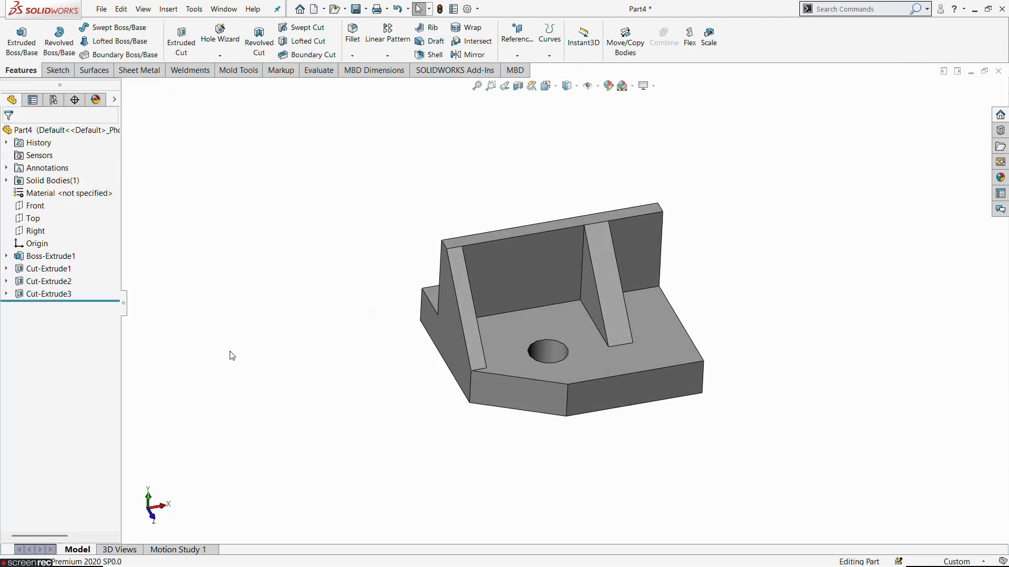
# Step: Start a sketch on the upright wall's face between the two ribs and draw a circle about 12.1 mm in diameter
pyautogui.click(529, 270)
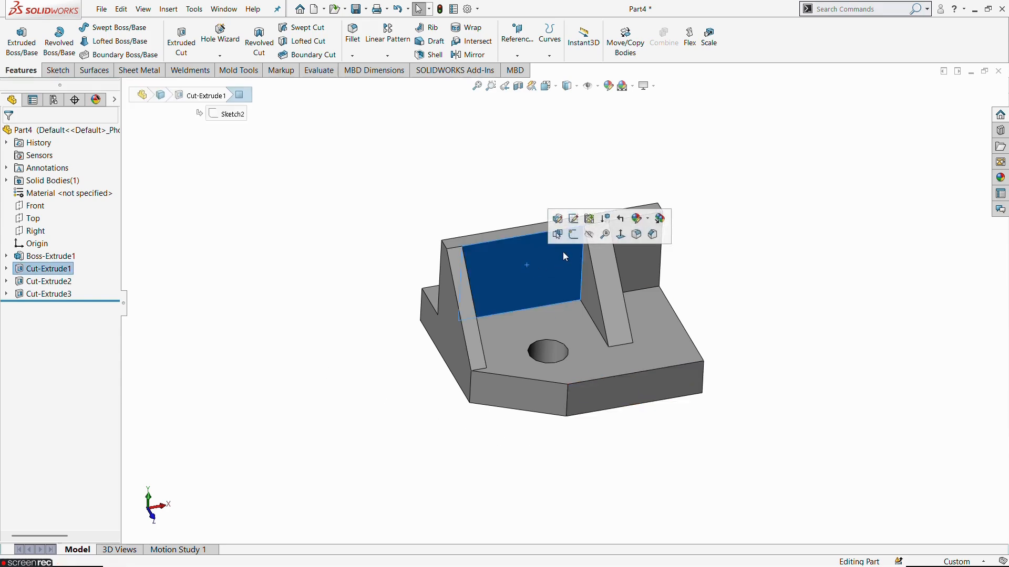
pyautogui.click(572, 234)
pyautogui.click(705, 42)
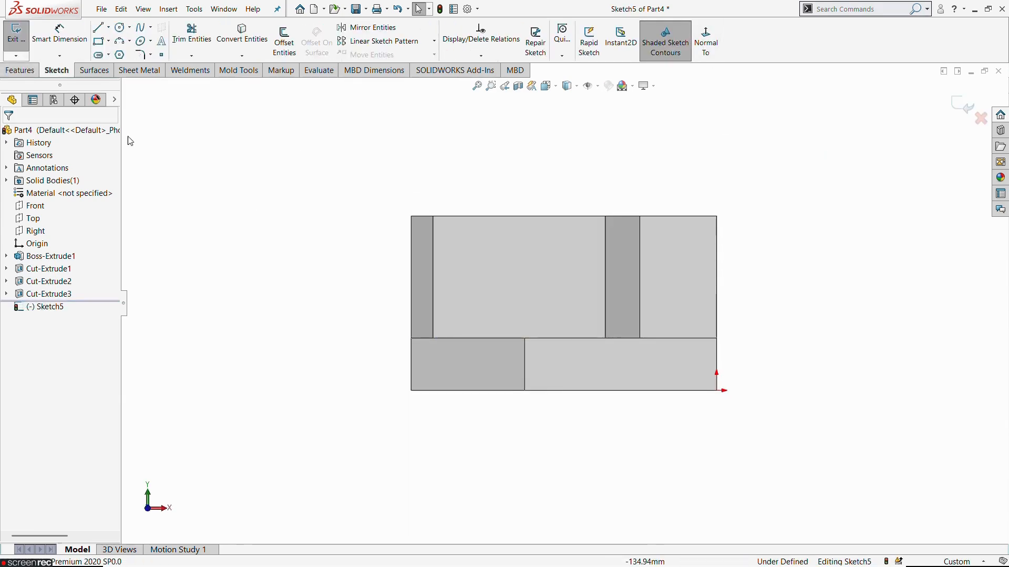
pyautogui.click(120, 27)
pyautogui.click(514, 275)
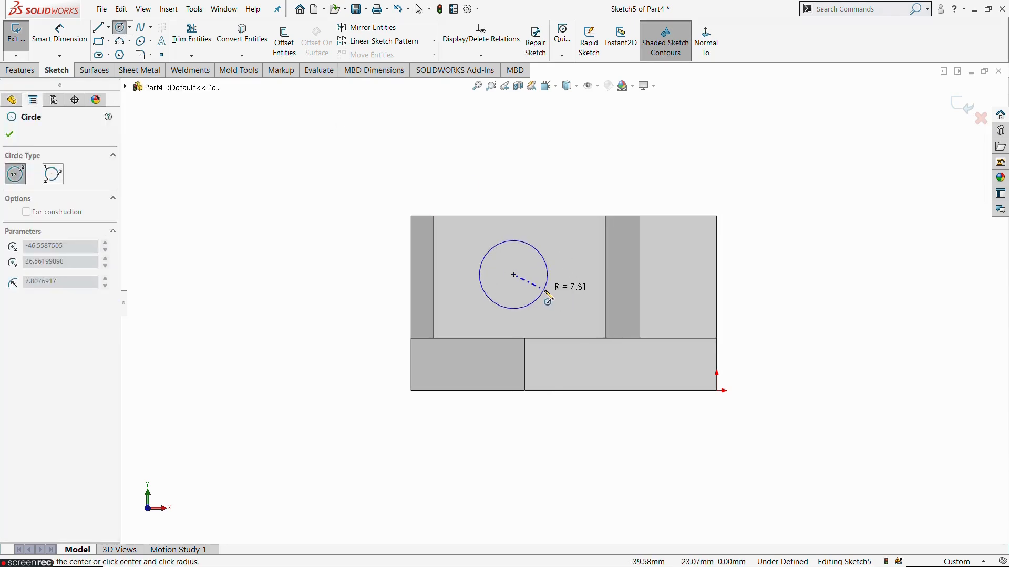
pyautogui.click(536, 290)
pyautogui.press('Escape')
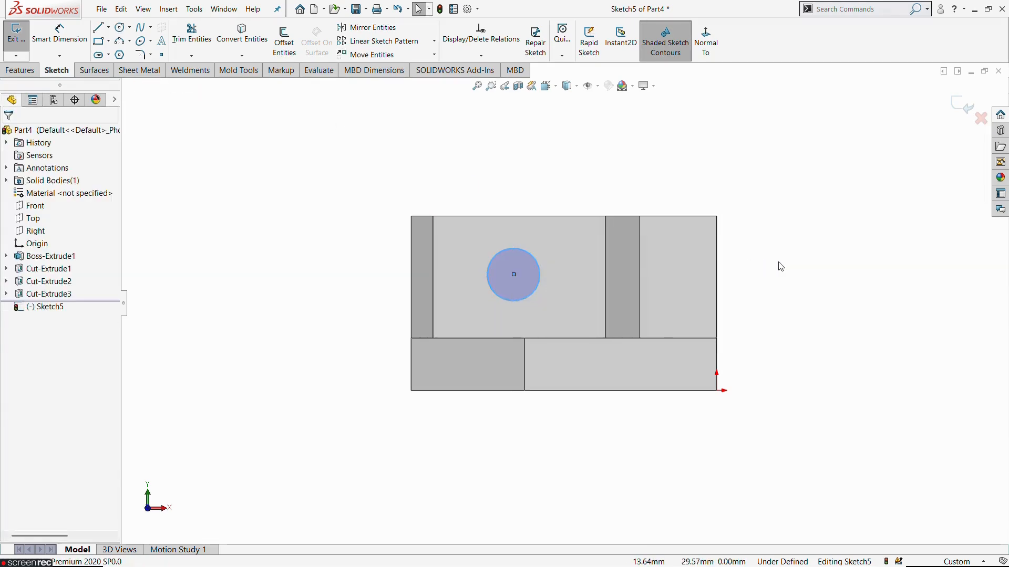
# Step: Check the reference drawing for the wall hole and set the circle's diameter to 11.2 mm
pyautogui.hotkey('alt', 'Tab')
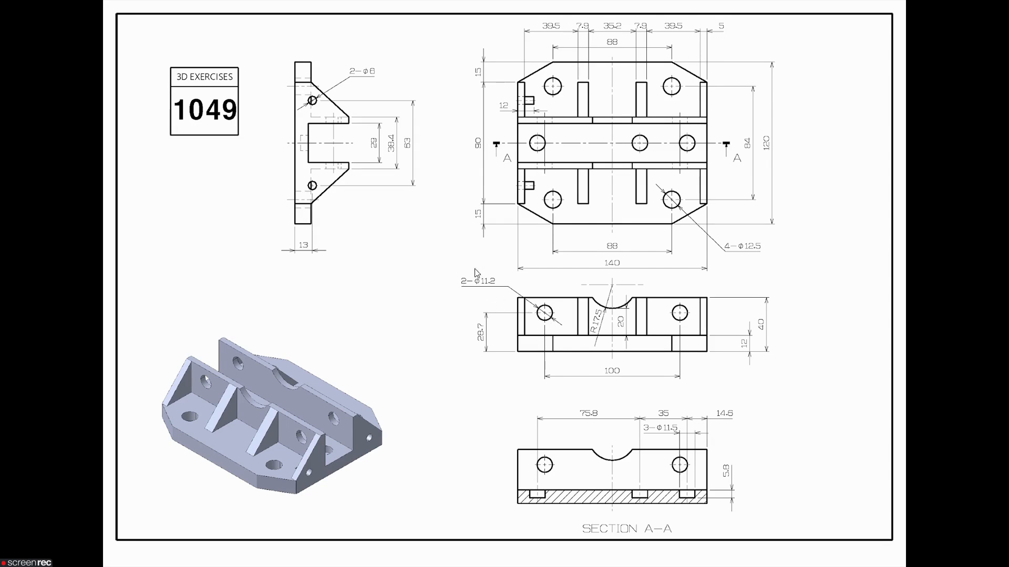
pyautogui.hotkey('alt', 'Tab')
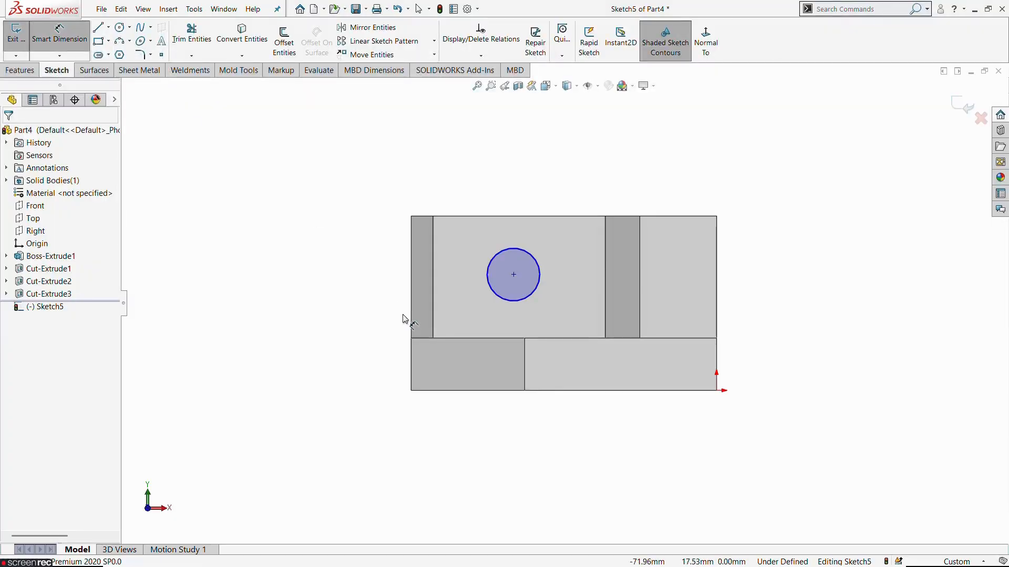
pyautogui.click(502, 304)
pyautogui.click(333, 332)
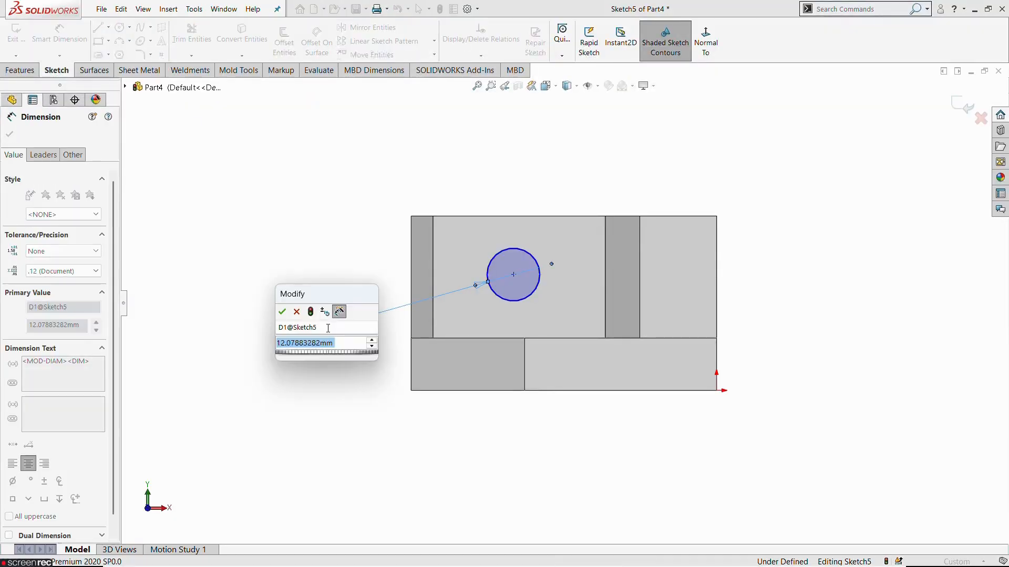
pyautogui.write('11.2')
pyautogui.press('Return')
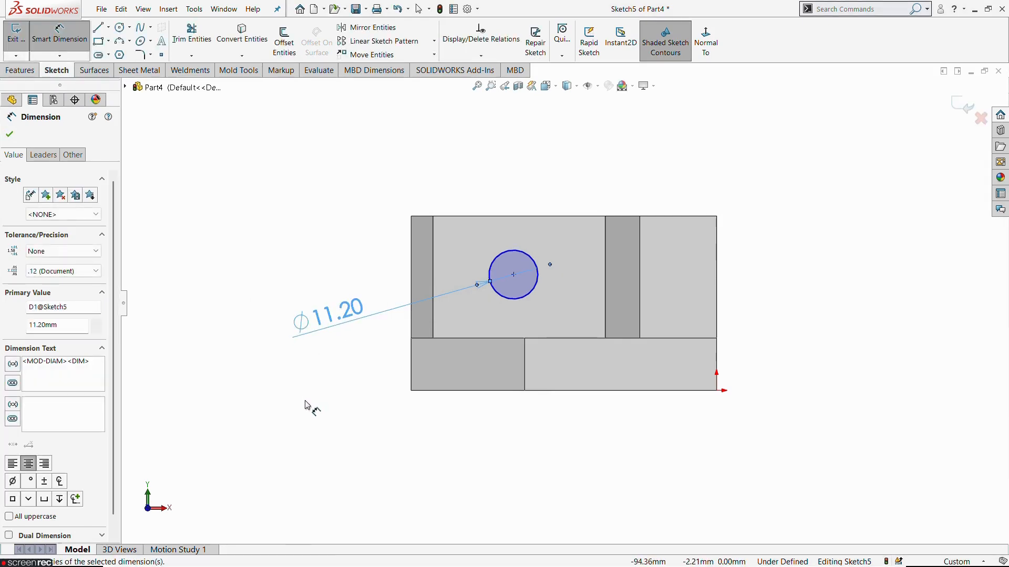
# Step: Dimension the circle's centre 50 mm from the body's end edge at the origin, half of the drawing's 100 mm spacing
pyautogui.hotkey('alt', 'Tab')
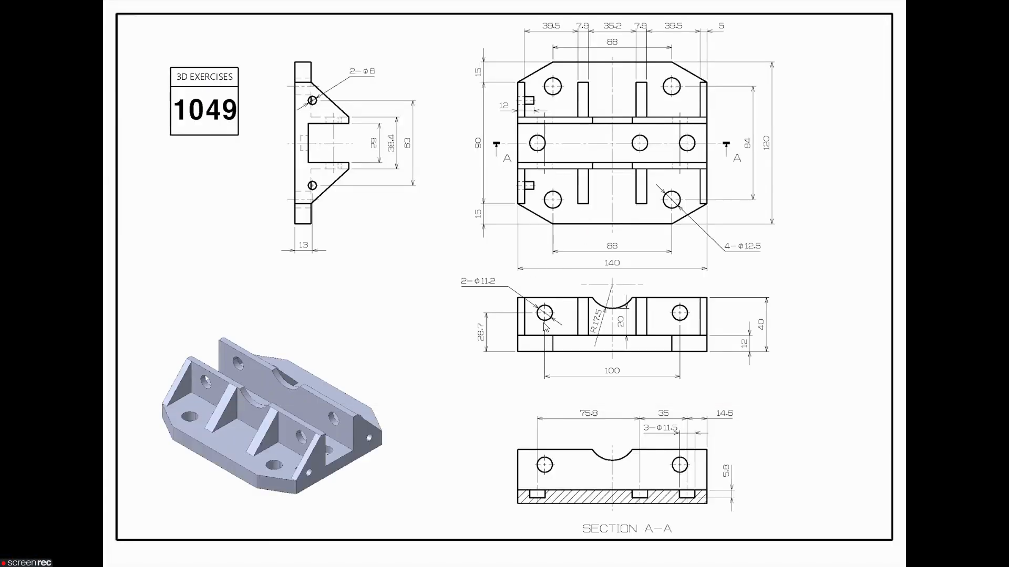
pyautogui.hotkey('alt', 'Tab')
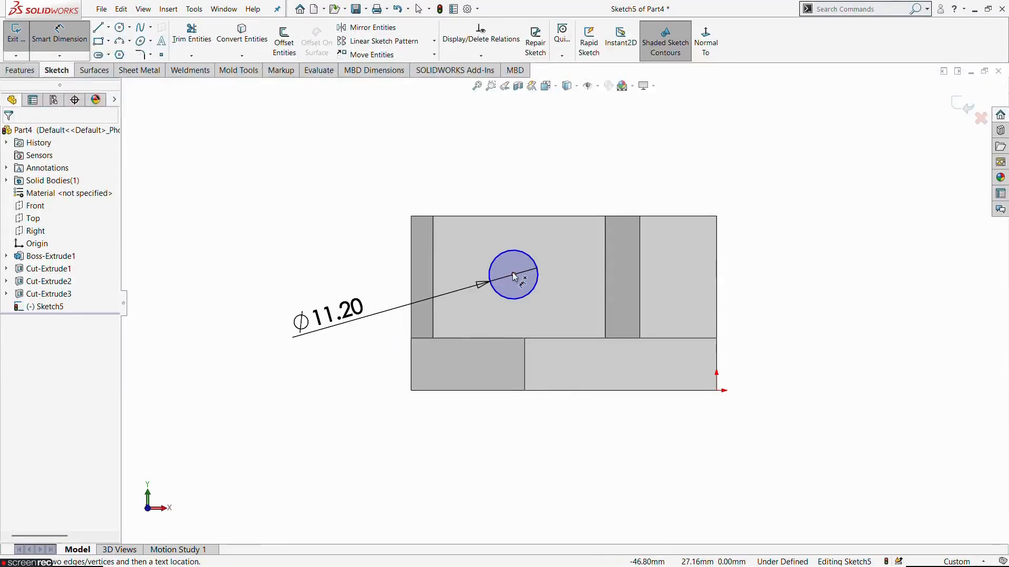
pyautogui.click(513, 274)
pyautogui.click(718, 298)
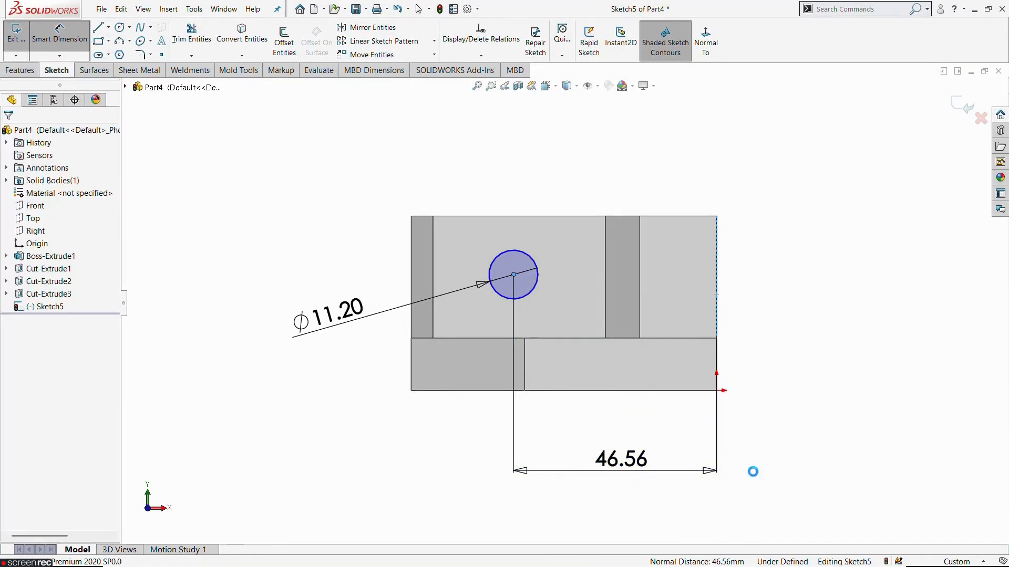
pyautogui.click(773, 471)
pyautogui.write('50')
pyautogui.press('Return')
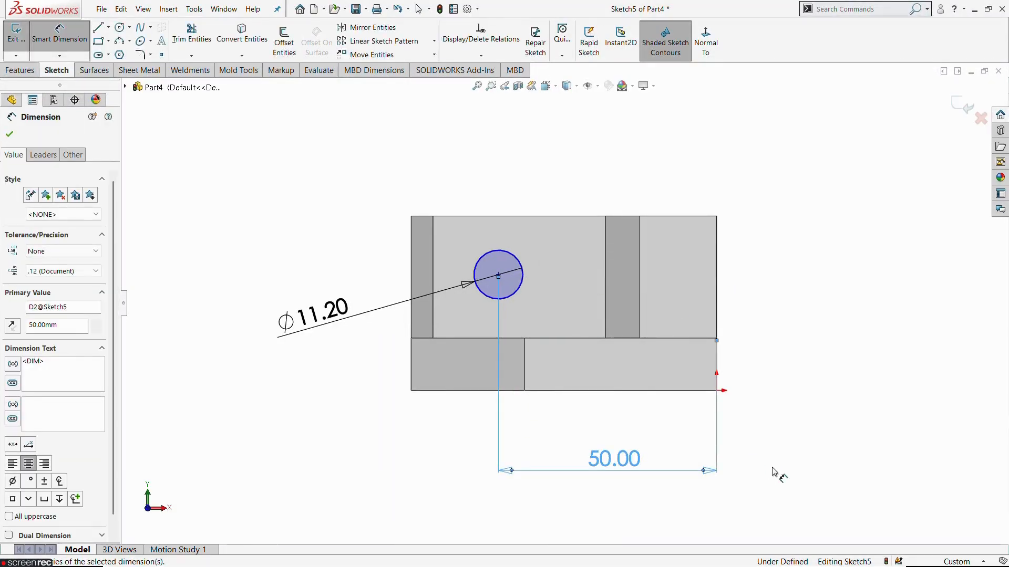
# Step: Dimension the circle's centre 28.7 mm above the base's bottom edge, as in the reference drawing, and exit the sketch
pyautogui.hotkey('alt', 'Tab')
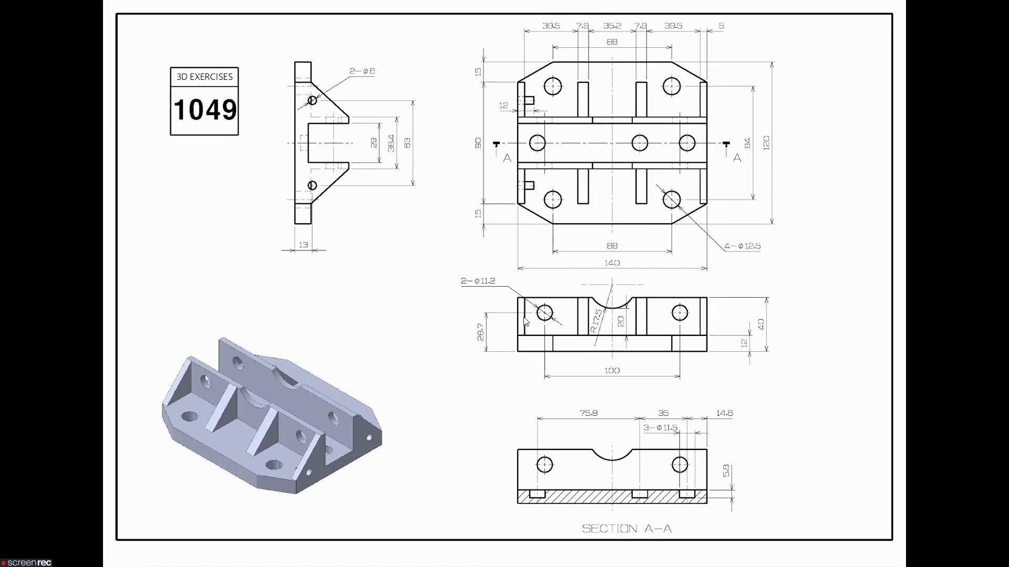
pyautogui.hotkey('alt', 'Tab')
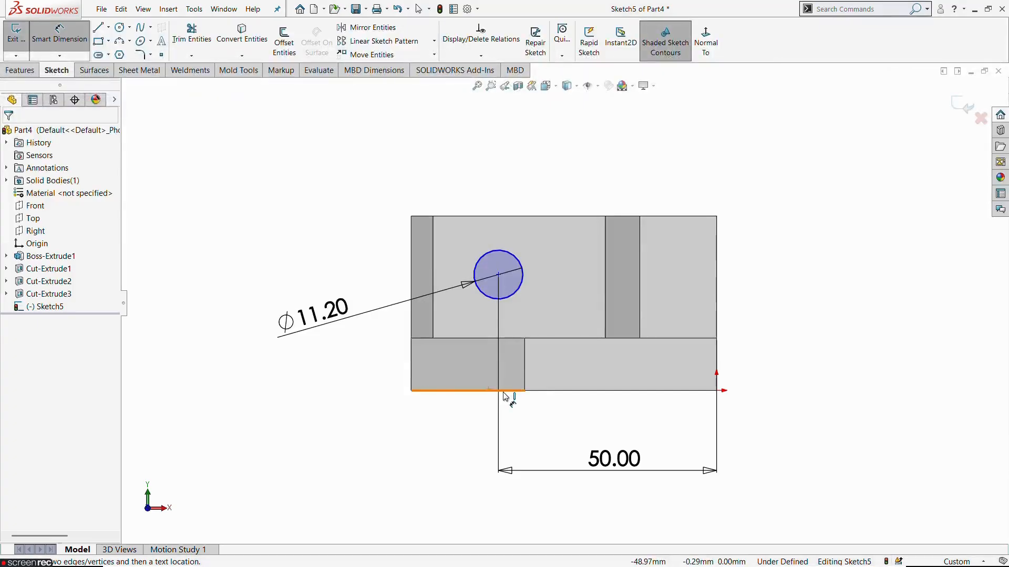
pyautogui.click(506, 391)
pyautogui.click(499, 274)
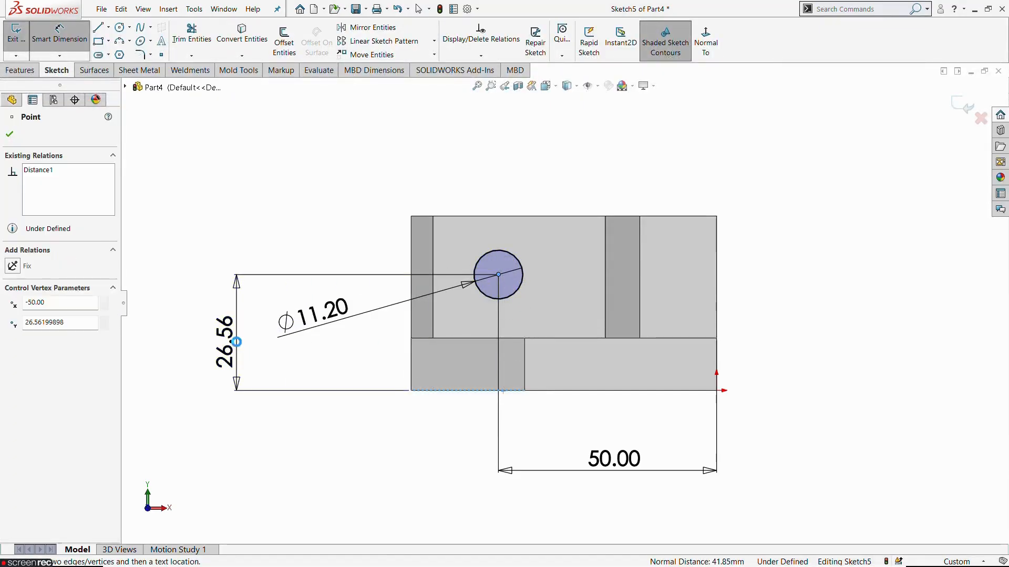
pyautogui.click(236, 336)
pyautogui.write('28.7')
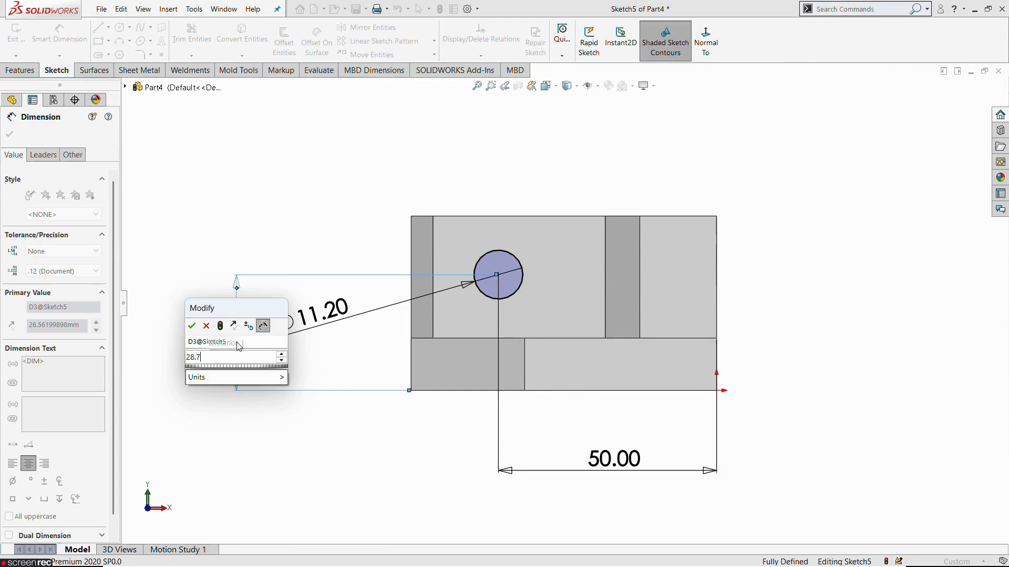
pyautogui.press('Return')
pyautogui.click(244, 214)
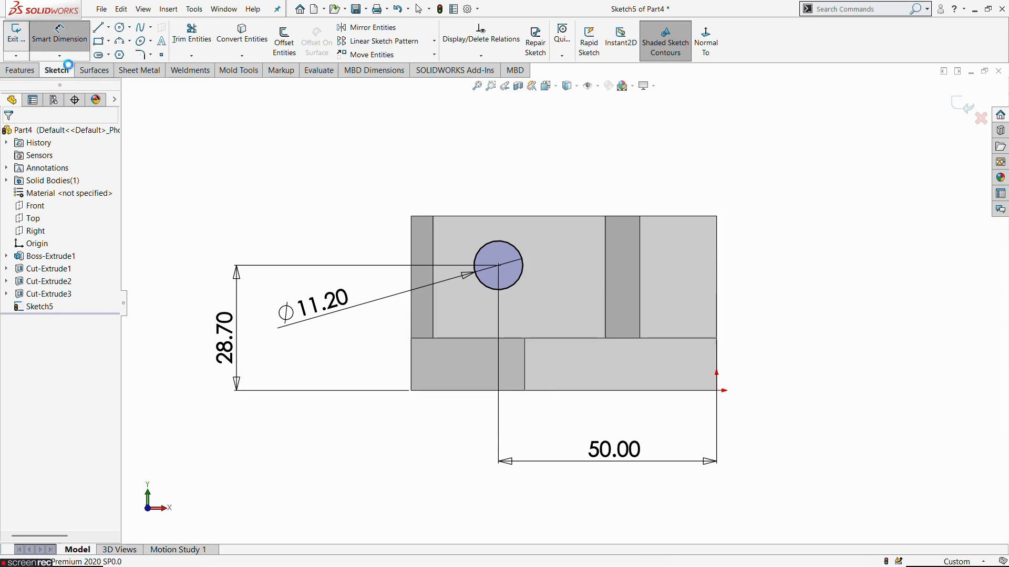
pyautogui.click(15, 34)
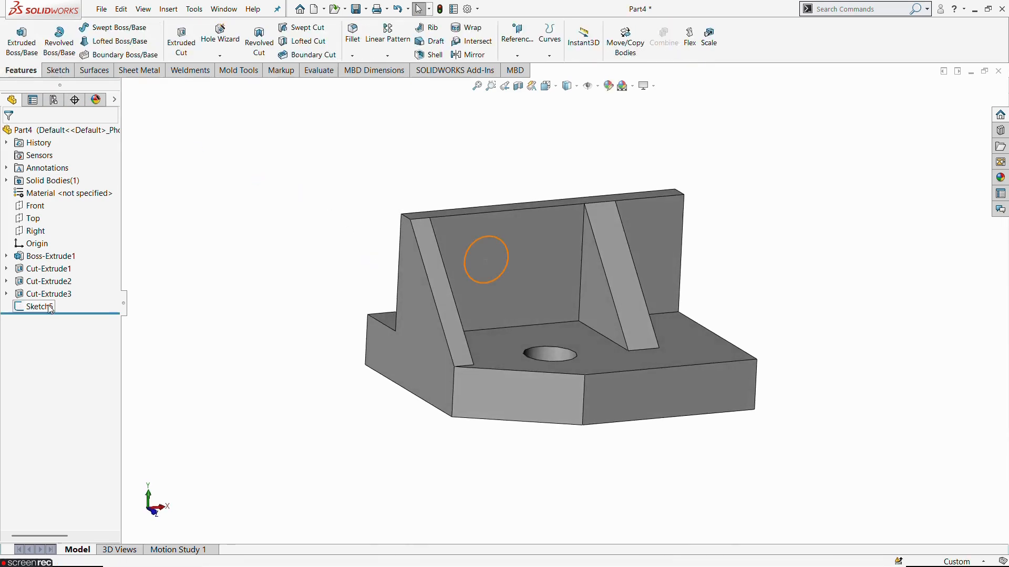
# Step: Cut the 11.2 mm circle through the upright wall using a Through All extruded cut
pyautogui.click(50, 308)
pyautogui.click(176, 42)
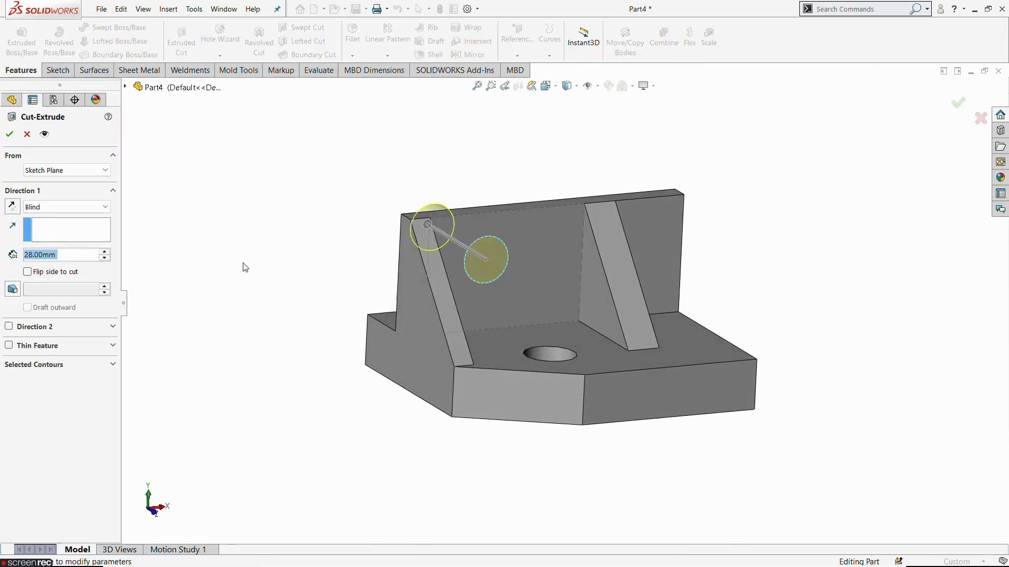
pyautogui.click(51, 208)
pyautogui.click(44, 225)
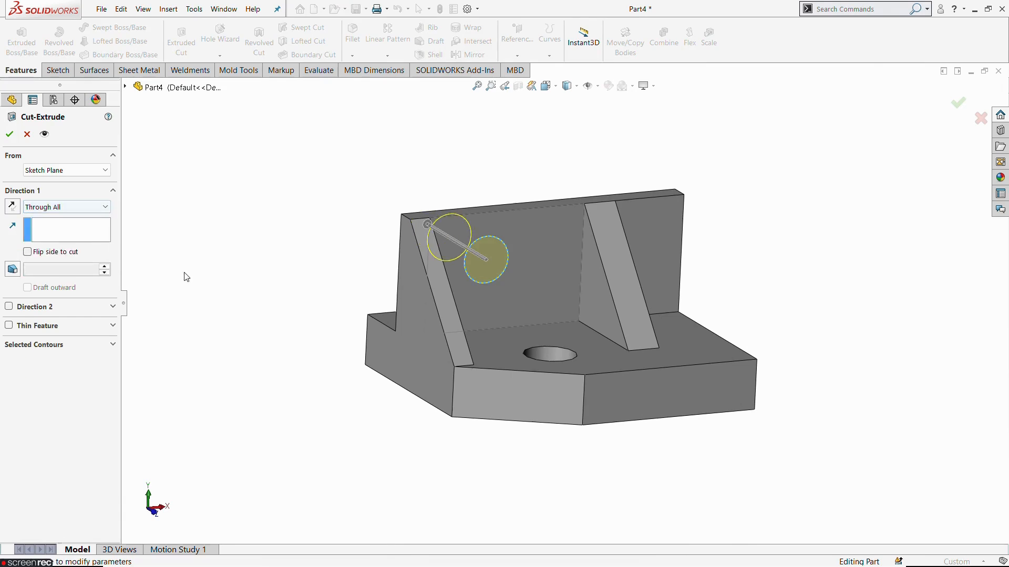
pyautogui.click(9, 133)
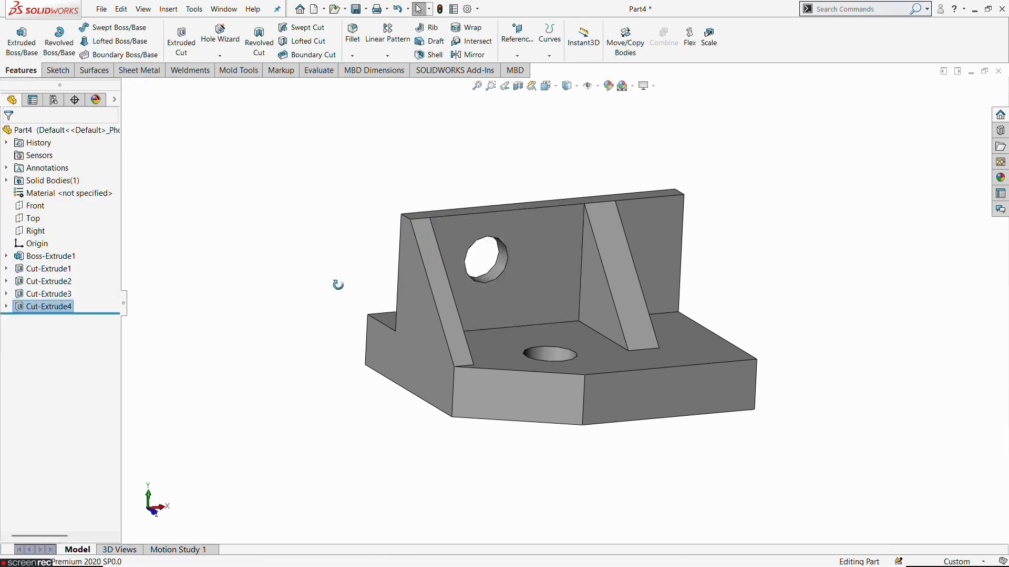
# Step: Mirror the quarter body about its flat end face beyond the inner rib, with Merge solids enabled
pyautogui.moveTo(337, 281)
pyautogui.mouseDown(button='middle')
pyautogui.moveTo(466, 310)
pyautogui.moveTo(332, 290)
pyautogui.moveTo(406, 252)
pyautogui.moveTo(484, 270)
pyautogui.mouseUp(button='middle')
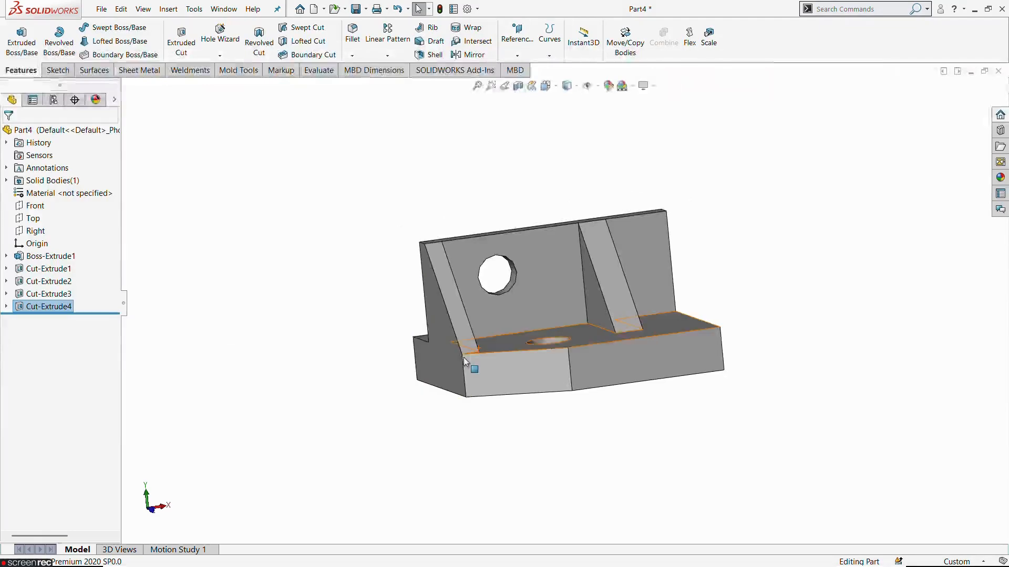
pyautogui.moveTo(468, 365)
pyautogui.mouseDown(button='middle')
pyautogui.moveTo(515, 378)
pyautogui.moveTo(376, 254)
pyautogui.mouseUp(button='middle')
pyautogui.scroll(1, 557, 334)
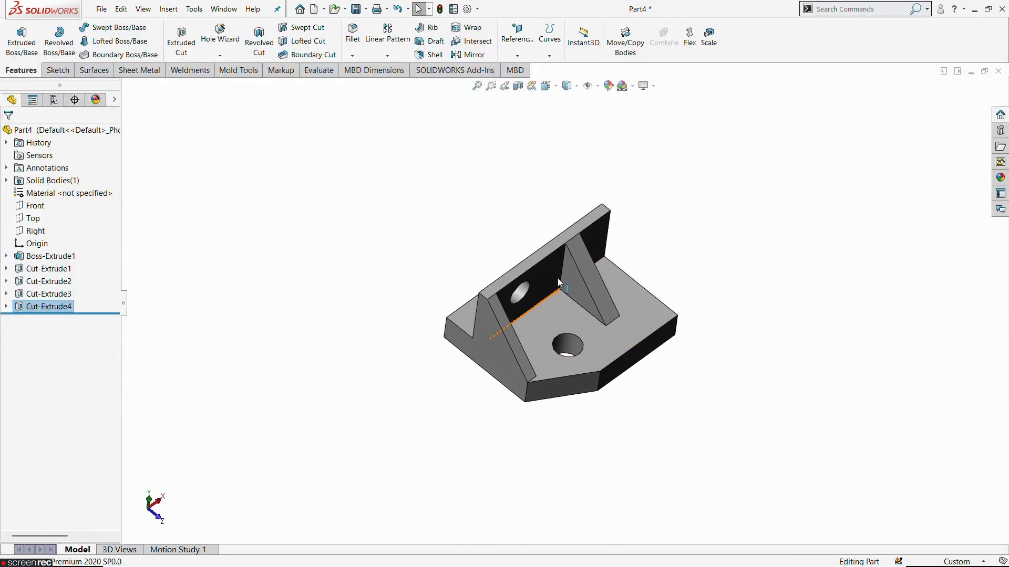
pyautogui.scroll(-1, 595, 167)
pyautogui.click(676, 240)
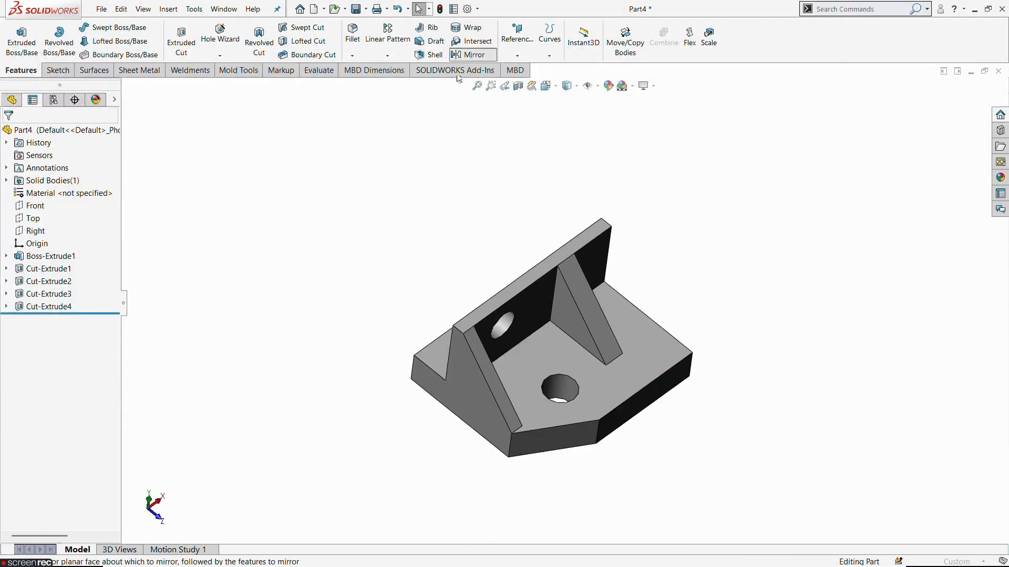
pyautogui.click(468, 54)
pyautogui.click(92, 255)
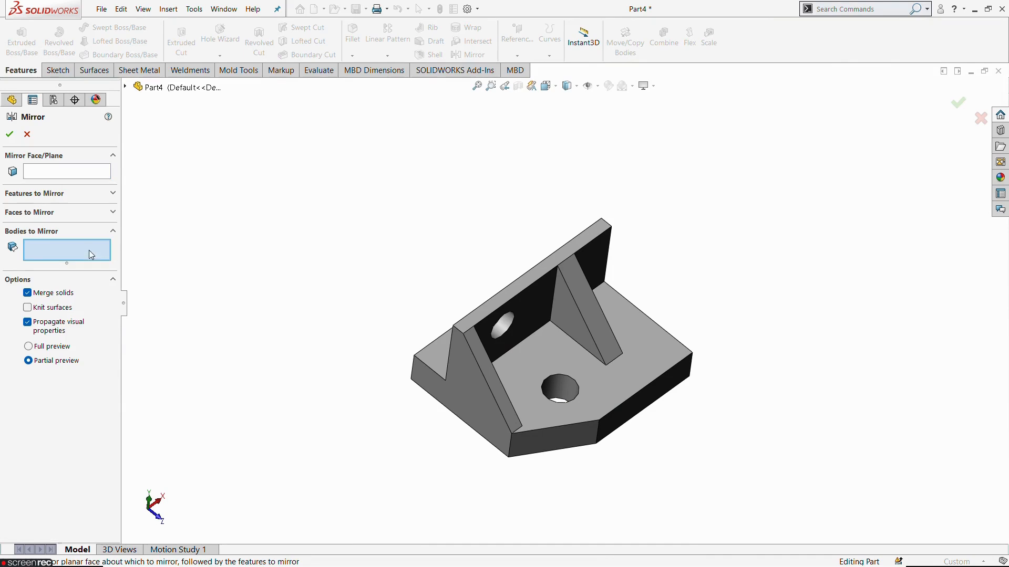
pyautogui.click(528, 359)
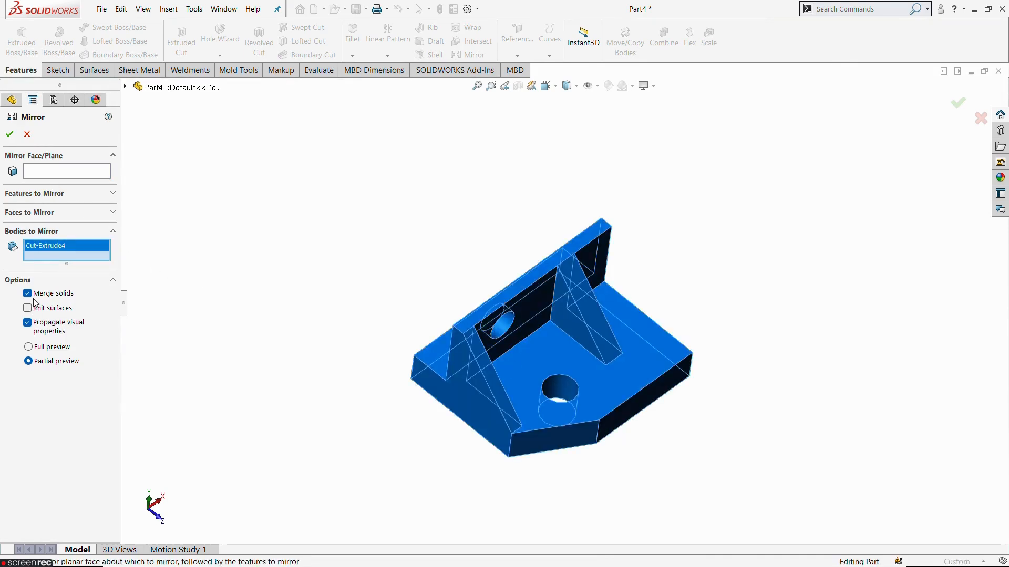
pyautogui.click(63, 175)
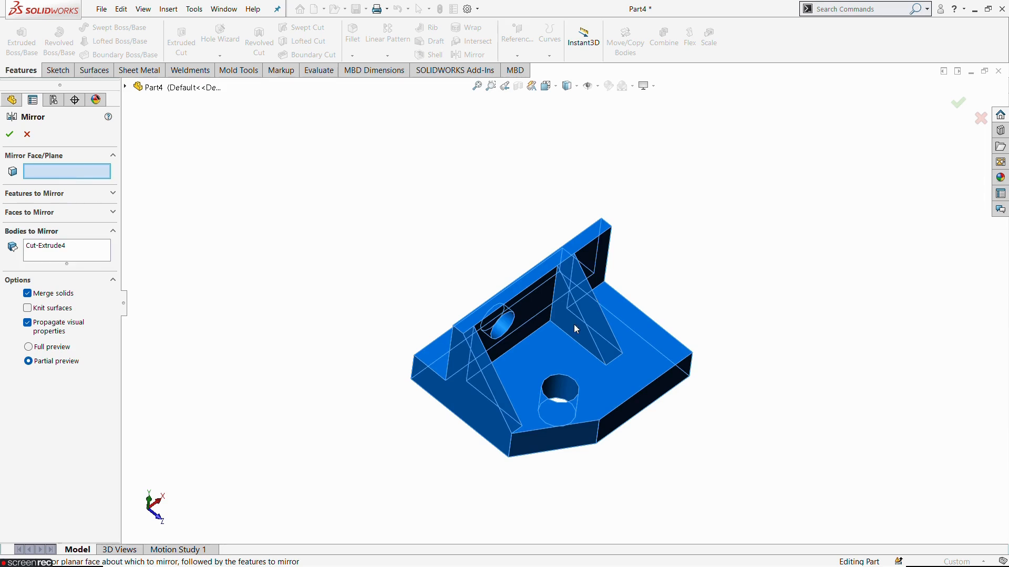
pyautogui.moveTo(576, 327); pyautogui.dragTo(547, 331, button='middle')
pyautogui.click(672, 302)
pyautogui.moveTo(671, 299); pyautogui.dragTo(595, 415, button='middle')
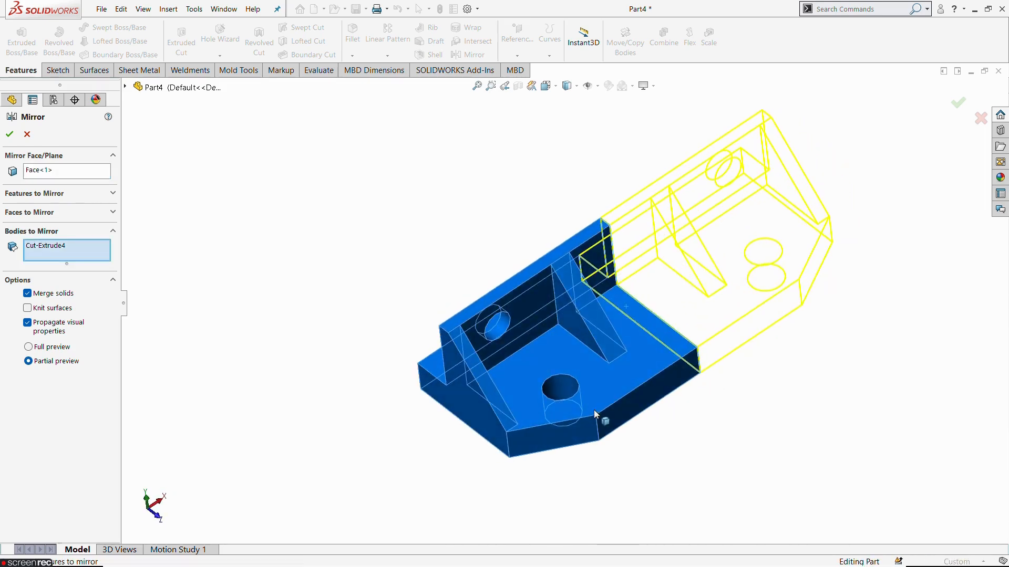
pyautogui.click(11, 134)
# Step: Mirror the half bracket about its long flat side face behind the upright wall, with Merge solids enabled
pyautogui.moveTo(444, 394); pyautogui.dragTo(413, 375, button='middle')
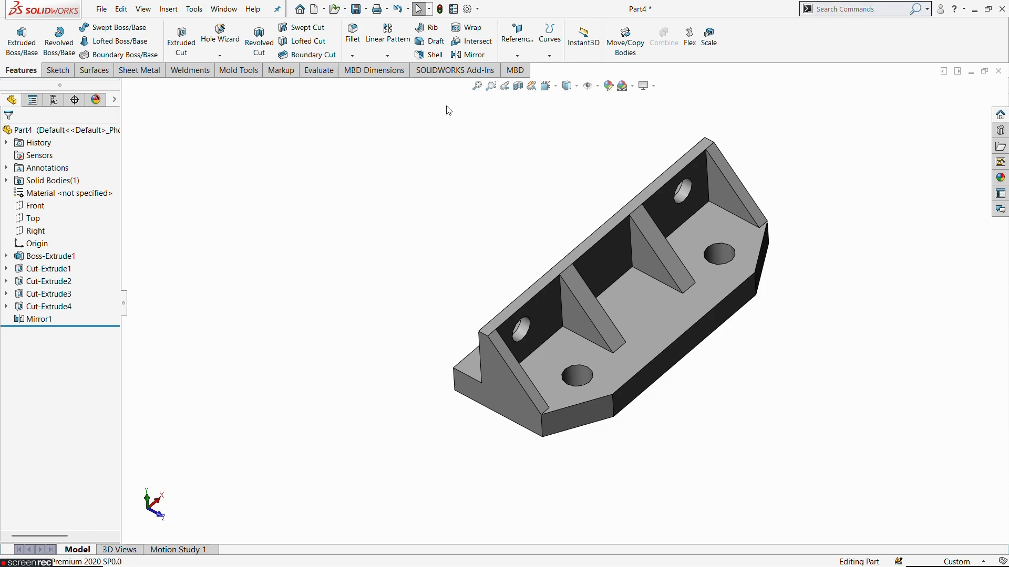
pyautogui.click(469, 55)
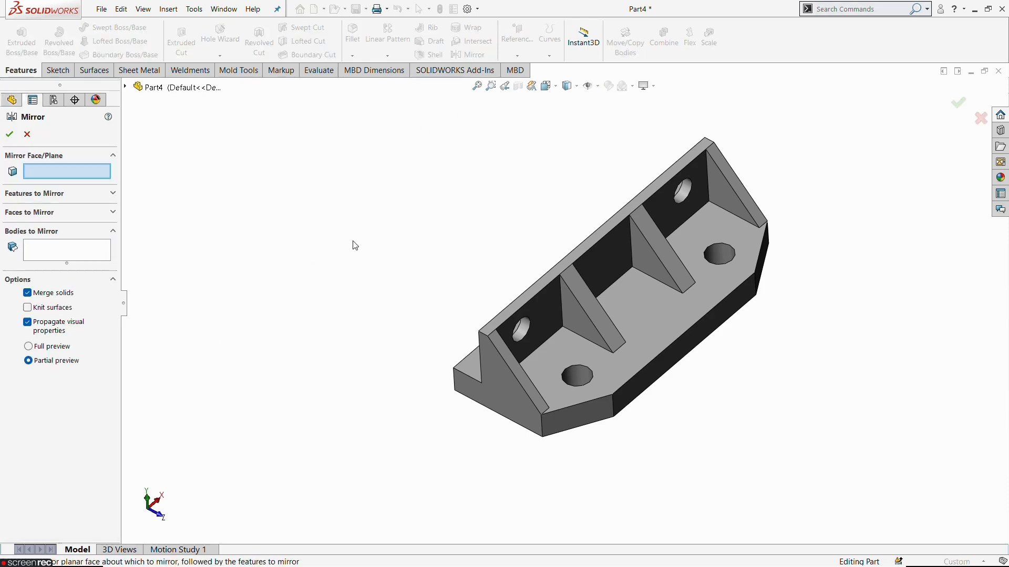
pyautogui.click(35, 254)
pyautogui.click(664, 338)
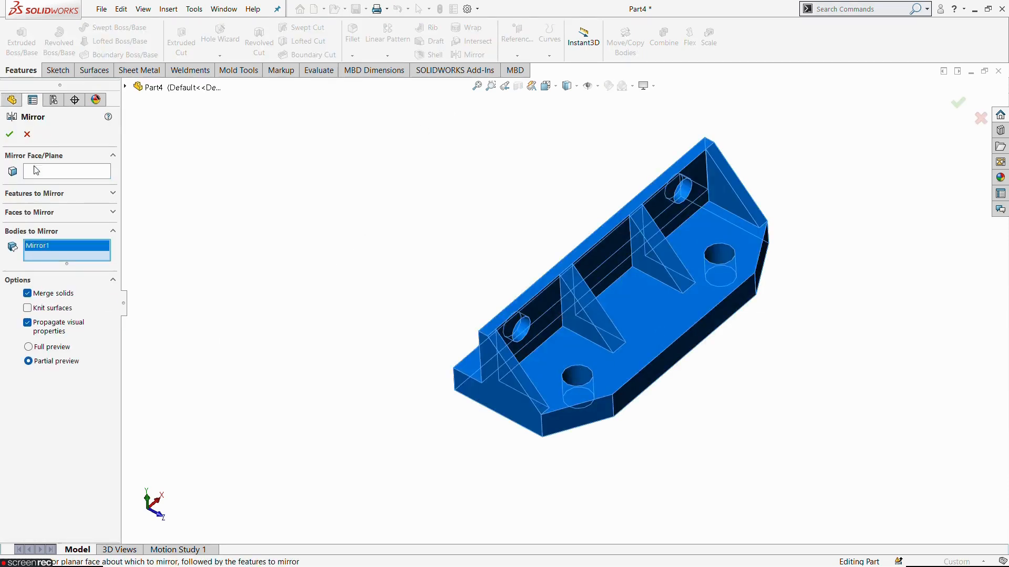
pyautogui.click(61, 172)
pyautogui.moveTo(139, 210); pyautogui.dragTo(373, 295, button='middle')
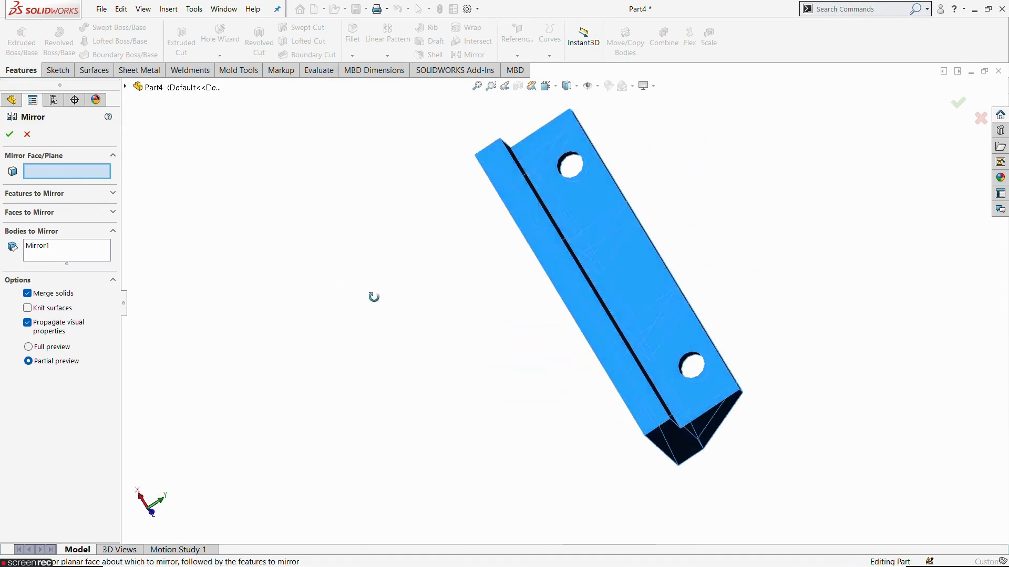
pyautogui.click(547, 255)
pyautogui.moveTo(464, 302); pyautogui.dragTo(48, 180, button='middle')
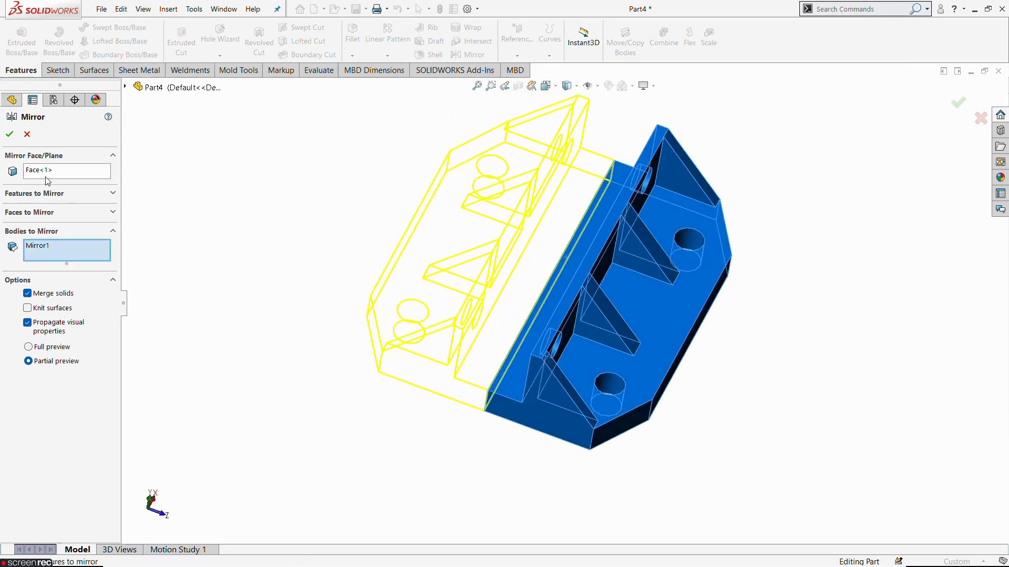
pyautogui.click(10, 134)
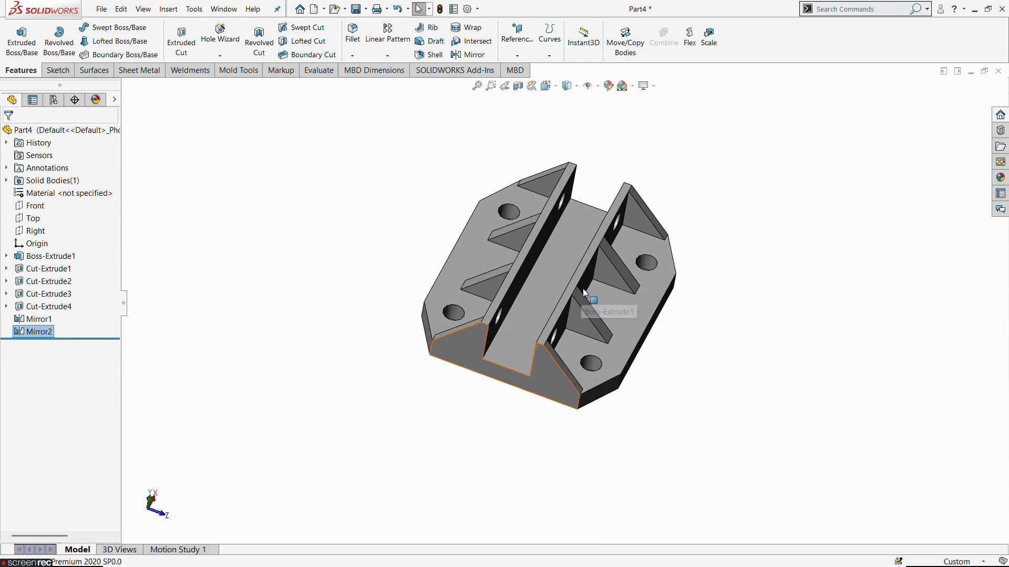
# Step: Start a sketch on the upright wall's face between the inner ribs and draw a circle about 29 mm in diameter, centred above the wall's top edge
pyautogui.moveTo(444, 397)
pyautogui.mouseDown(button='middle')
pyautogui.moveTo(501, 350)
pyautogui.moveTo(496, 418)
pyautogui.moveTo(522, 220)
pyautogui.moveTo(536, 297)
pyautogui.moveTo(525, 412)
pyautogui.moveTo(557, 256)
pyautogui.mouseUp(button='middle')
pyautogui.click(562, 267)
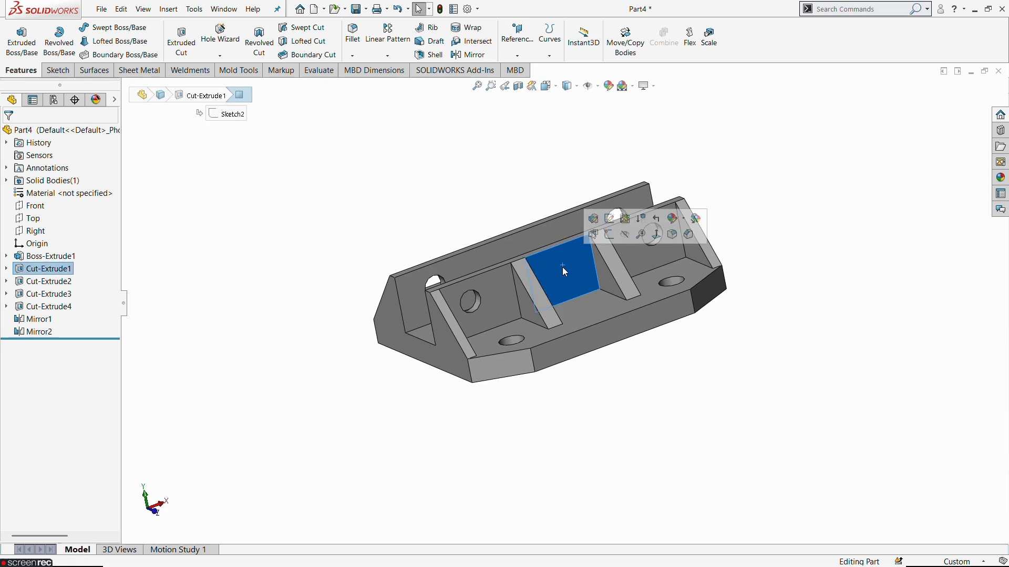
pyautogui.click(609, 234)
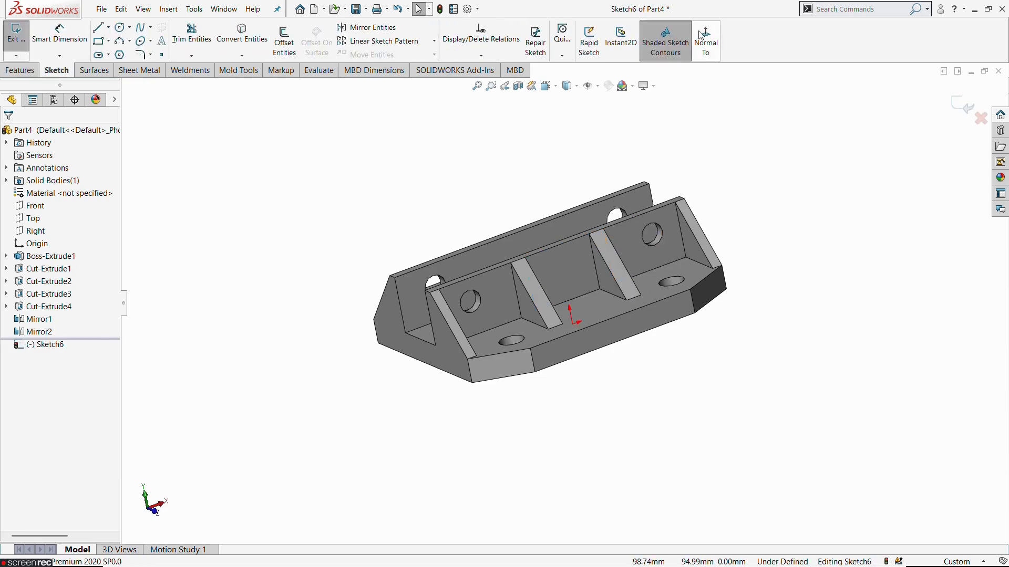
pyautogui.click(708, 46)
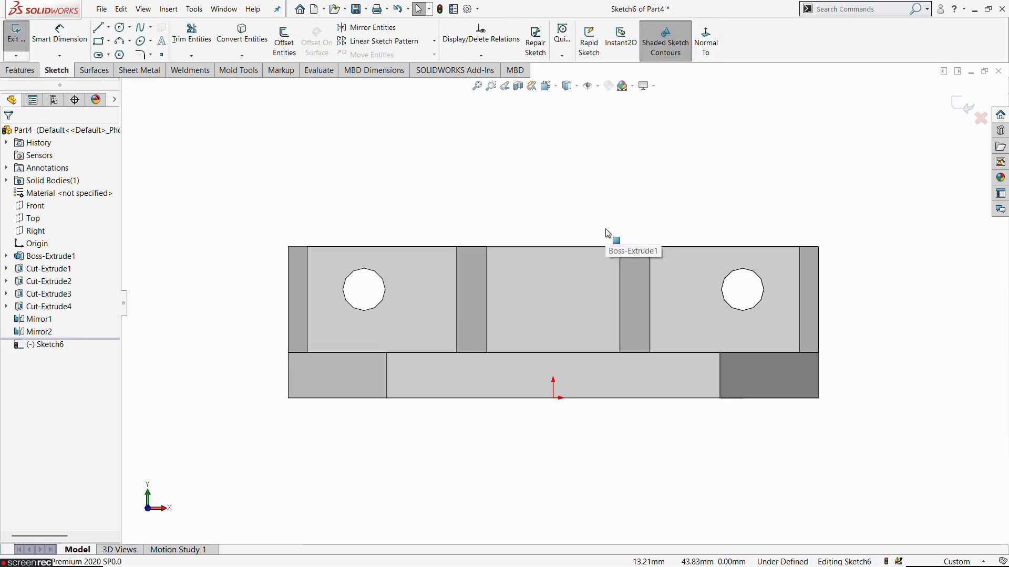
pyautogui.click(122, 27)
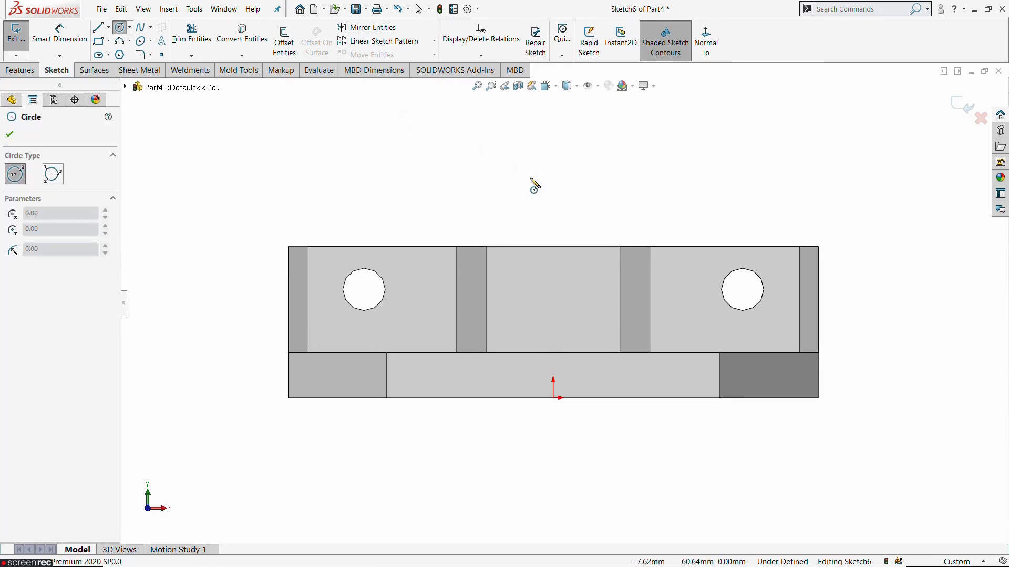
pyautogui.click(554, 211)
pyautogui.click(609, 220)
pyautogui.press('Escape')
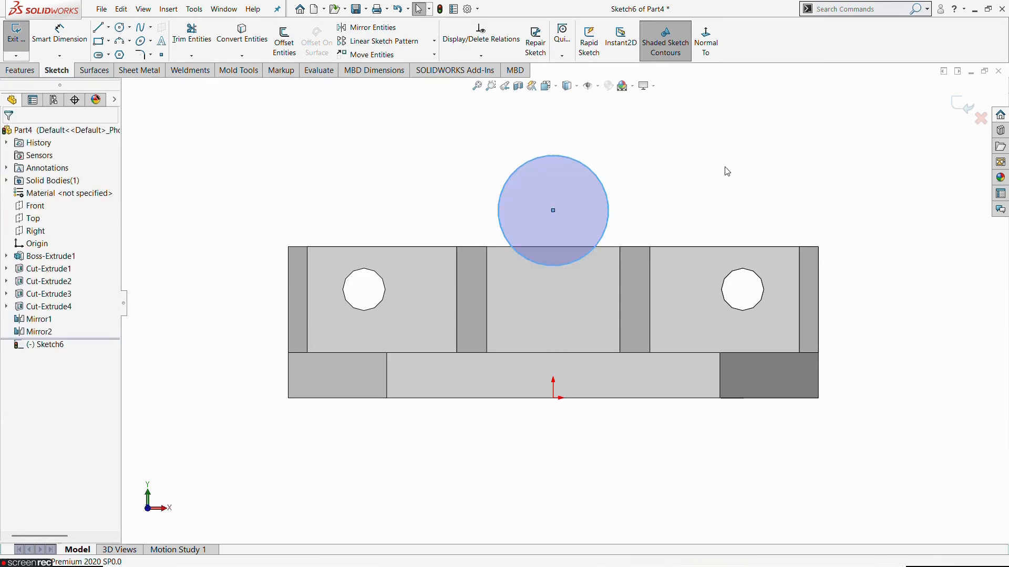
# Step: Dimension the circle's diameter as 17.5*2 (35 mm), from the R17.5 in the reference drawing
pyautogui.click(59, 33)
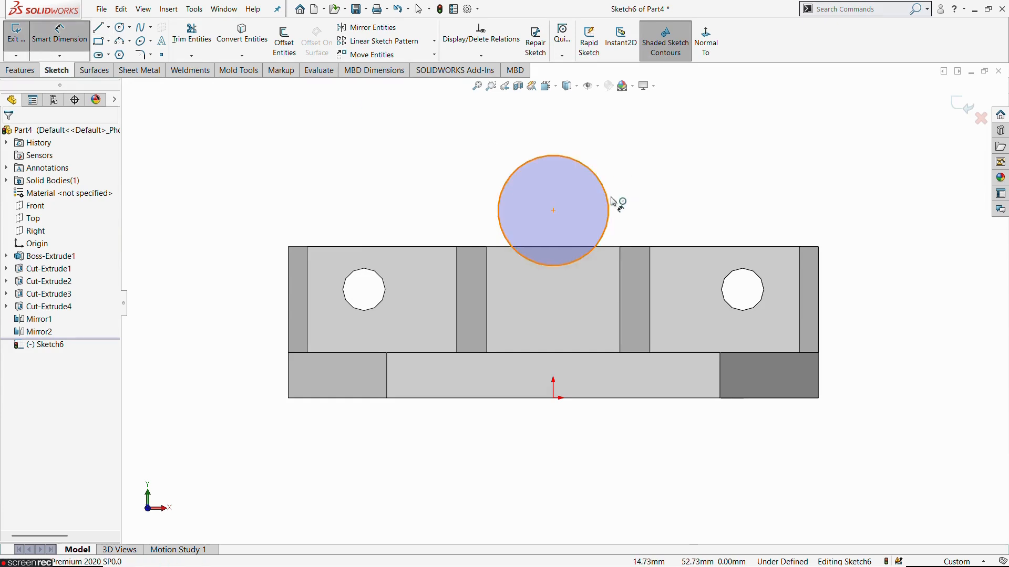
pyautogui.hotkey('alt', 'Tab')
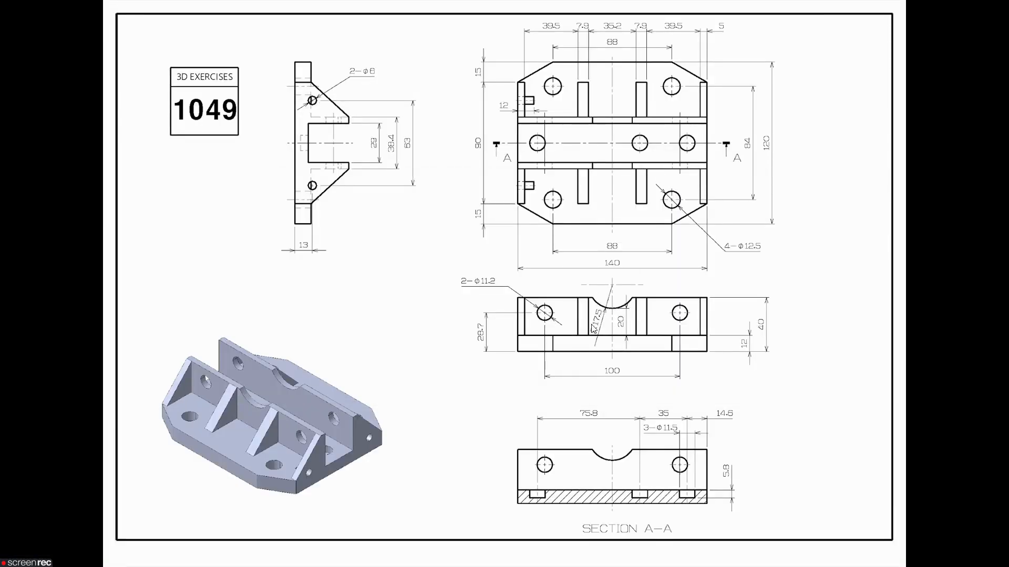
pyautogui.hotkey('alt', 'Tab')
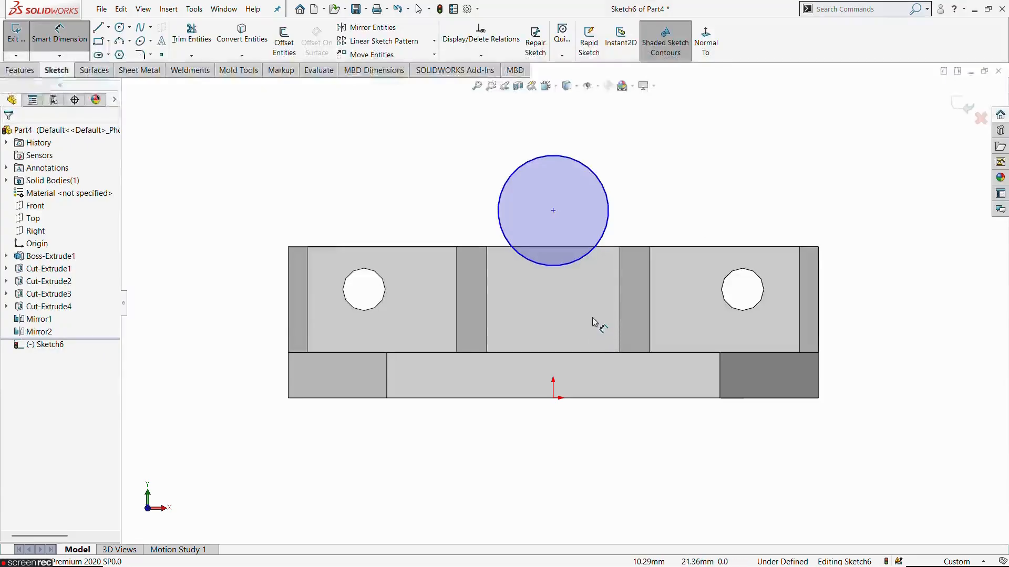
pyautogui.click(585, 264)
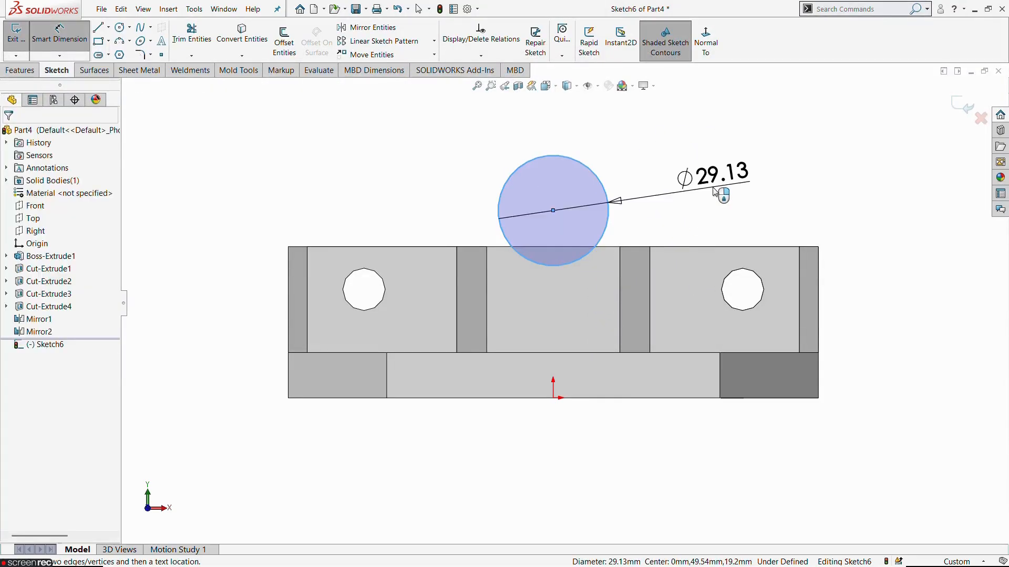
pyautogui.click(715, 190)
pyautogui.write('17.5*2')
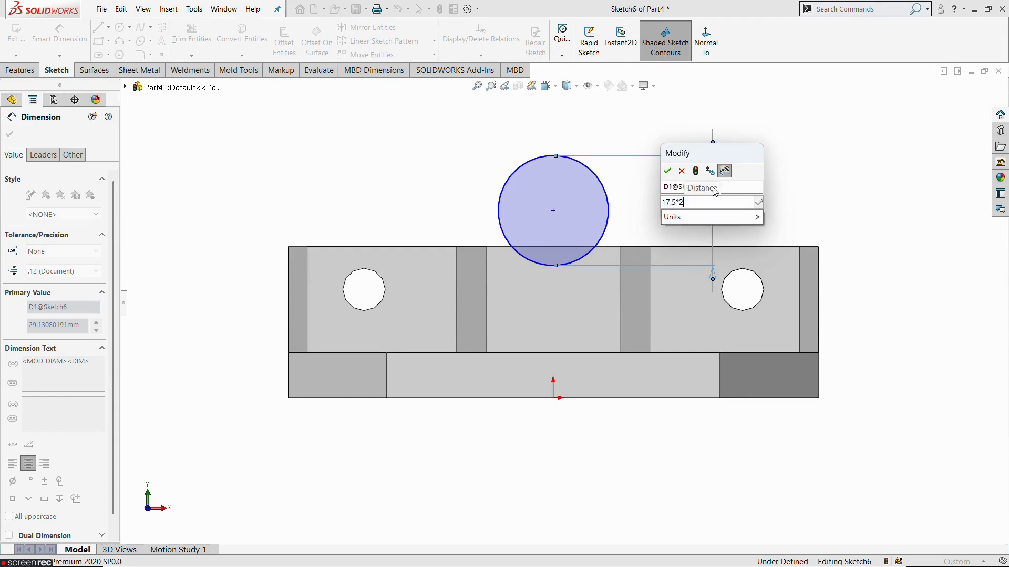
pyautogui.press('Return')
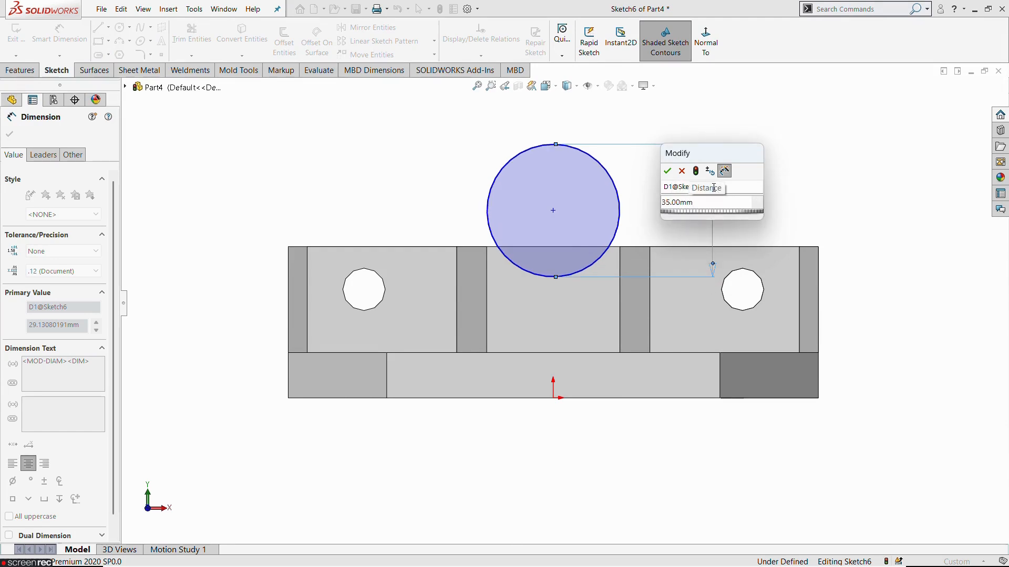
pyautogui.click(668, 171)
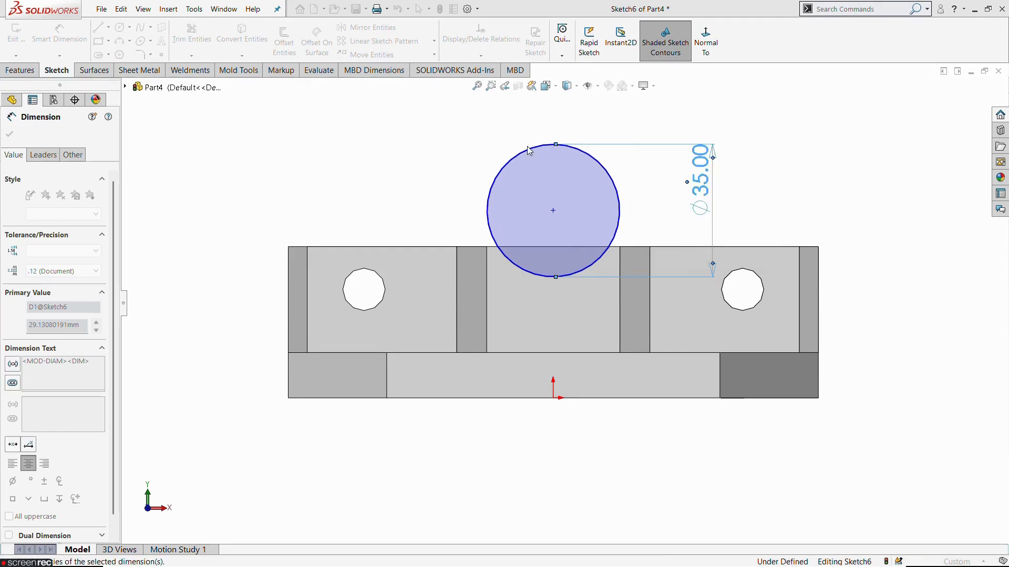
pyautogui.click(366, 153)
pyautogui.press('Escape')
# Step: Move the circle clear above the wall and constrain its centre vertically in line with the origin
pyautogui.moveTo(553, 210); pyautogui.dragTo(585, 176)
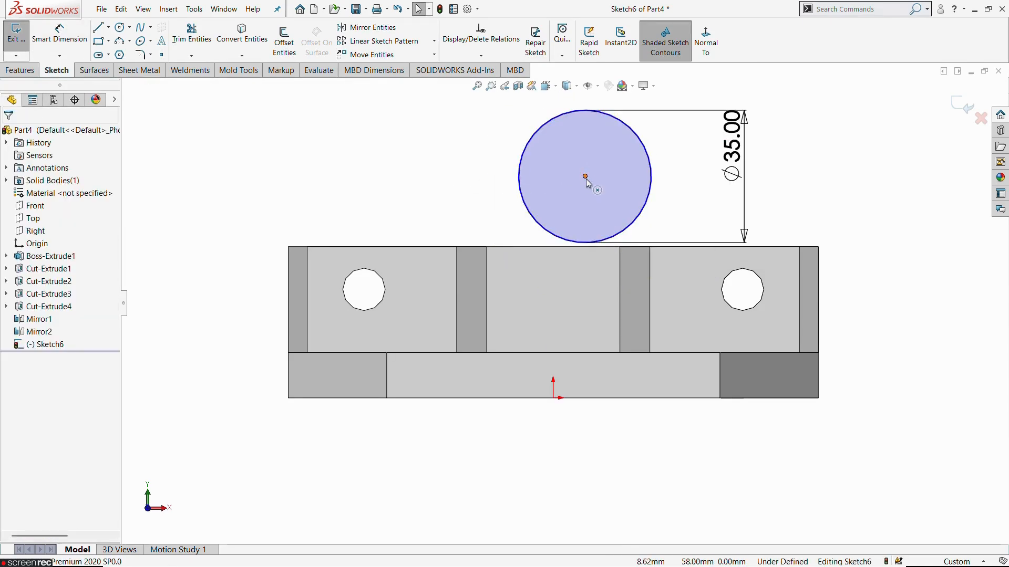
pyautogui.keyDown('ctrl'); pyautogui.click(554, 398); pyautogui.keyUp('ctrl')
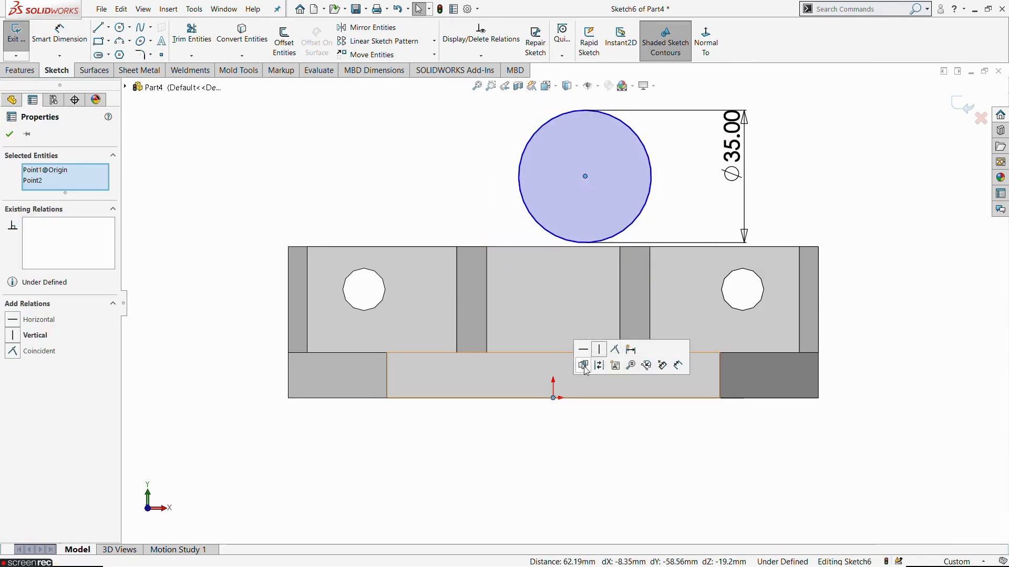
pyautogui.click(601, 350)
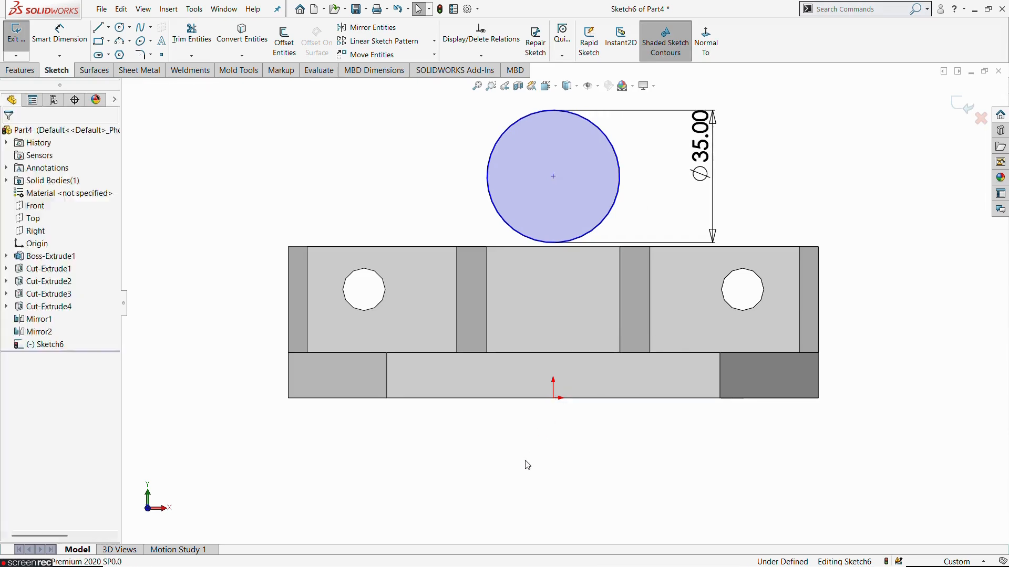
# Step: Draw a horizontal construction line about 20 mm long from the circle's lowest point, tangent to the circle
pyautogui.click(109, 27)
pyautogui.click(121, 55)
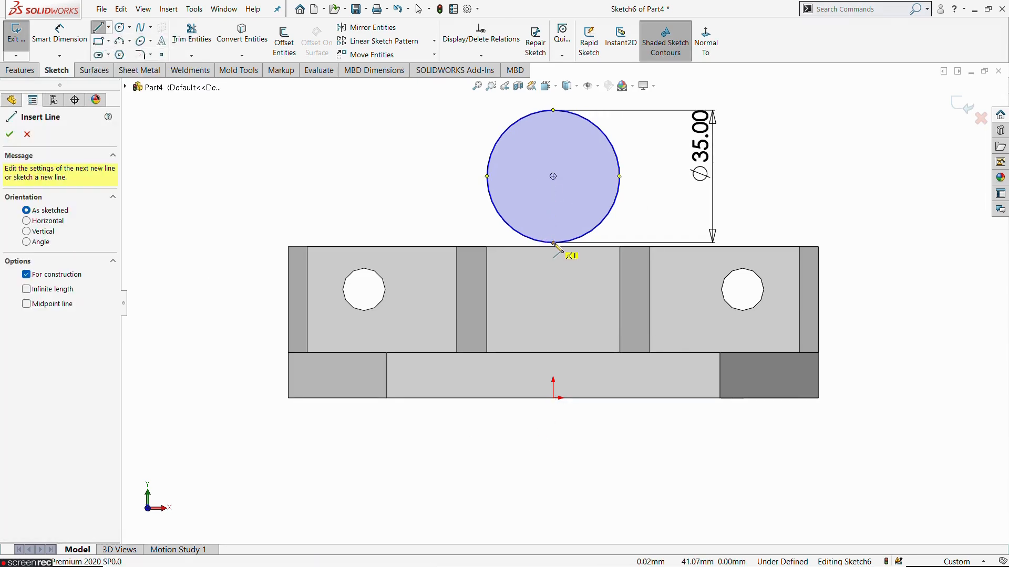
pyautogui.click(554, 242)
pyautogui.click(628, 243)
pyautogui.press('Escape')
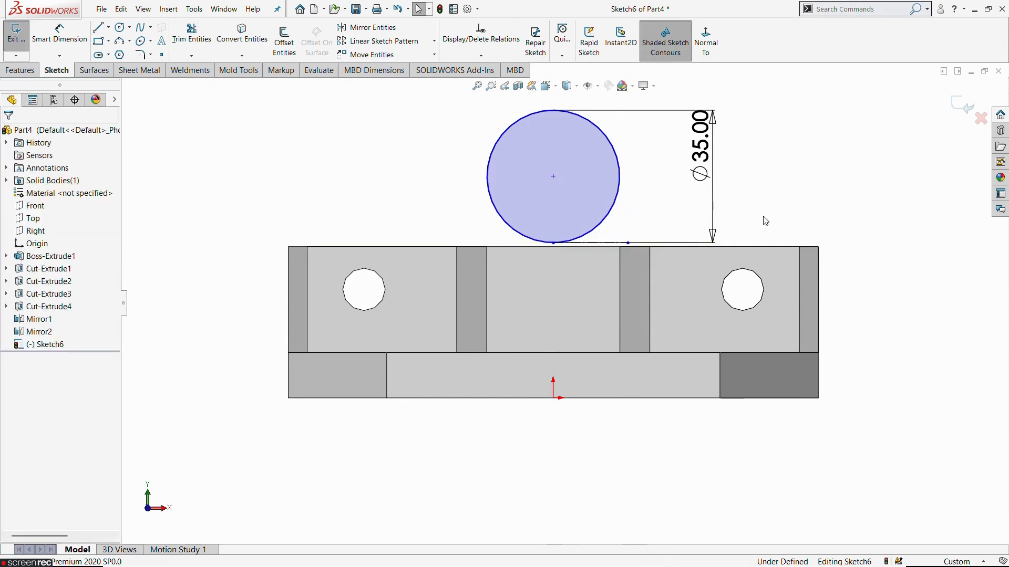
# Step: Dimension the construction line 20+12 (32 mm) above the base's bottom edge, following the reference drawing, and exit the sketch
pyautogui.click(60, 33)
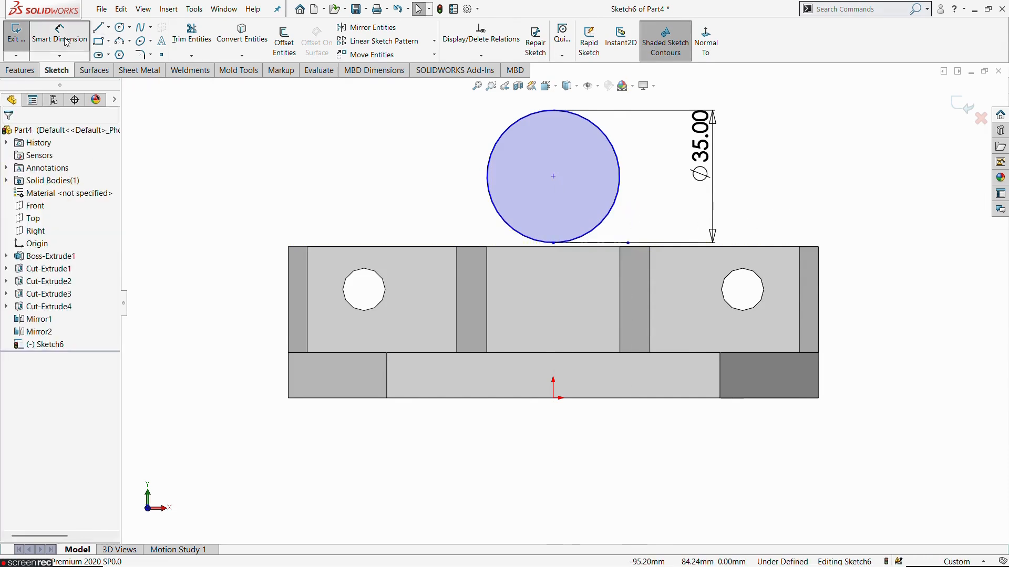
pyautogui.click(589, 244)
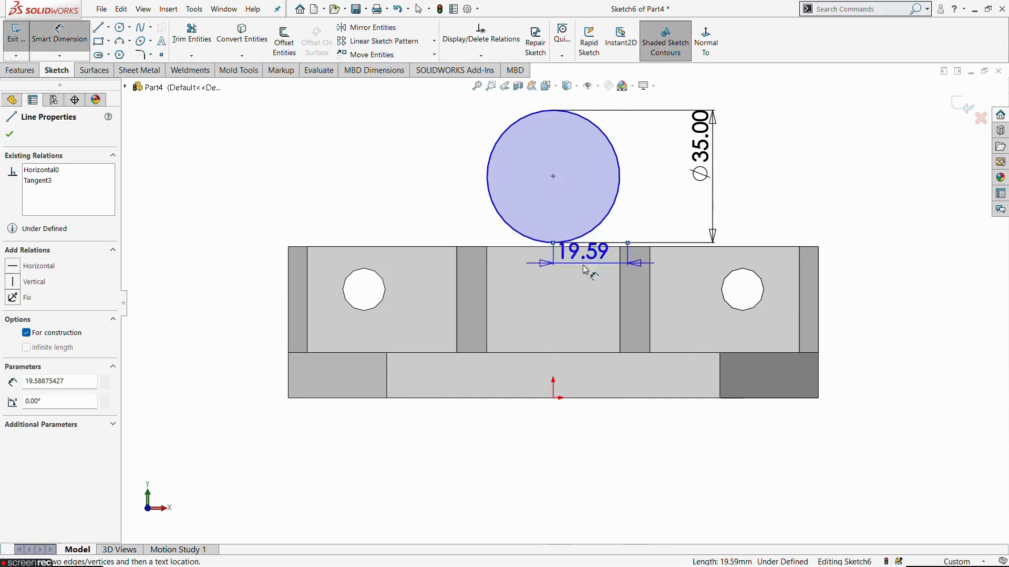
pyautogui.click(585, 399)
pyautogui.click(218, 341)
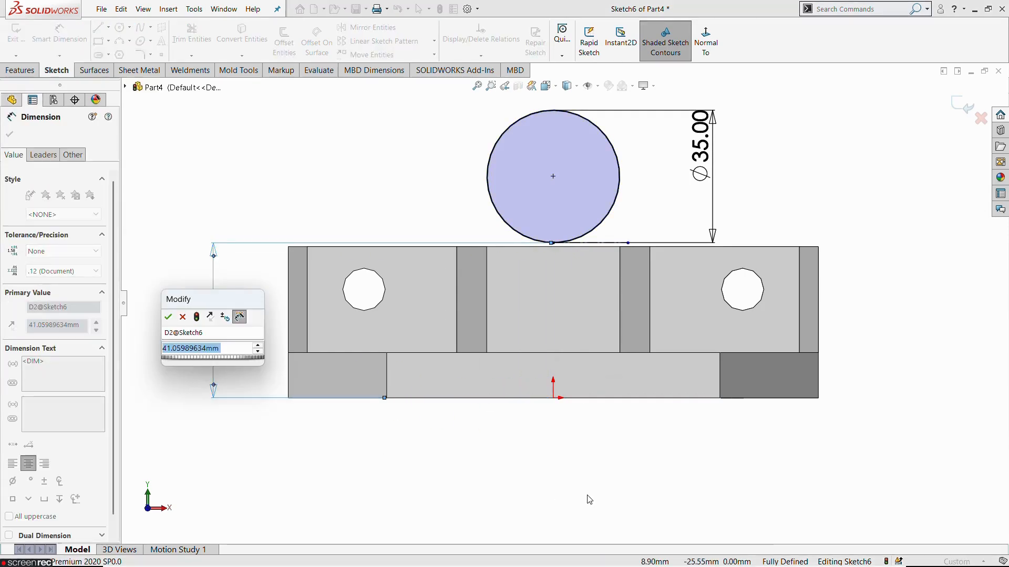
pyautogui.hotkey('alt', 'Tab')
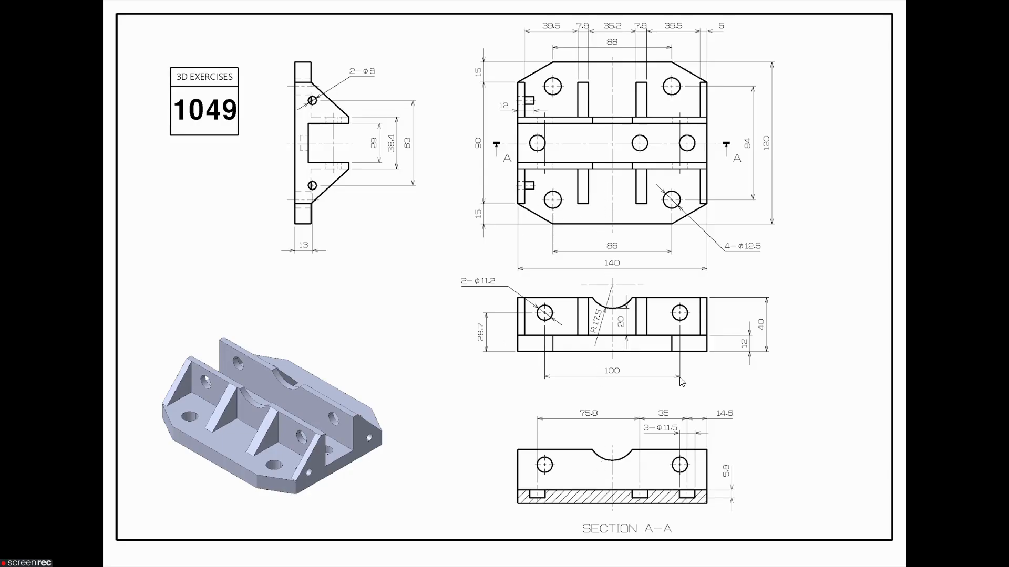
pyautogui.hotkey('alt', 'Tab')
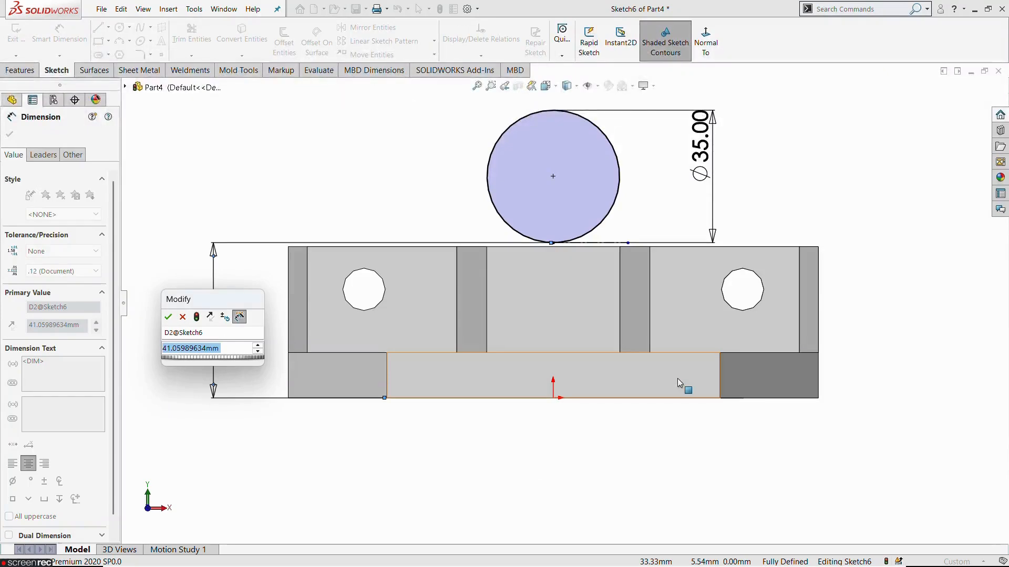
pyautogui.hotkey('alt', 'Tab')
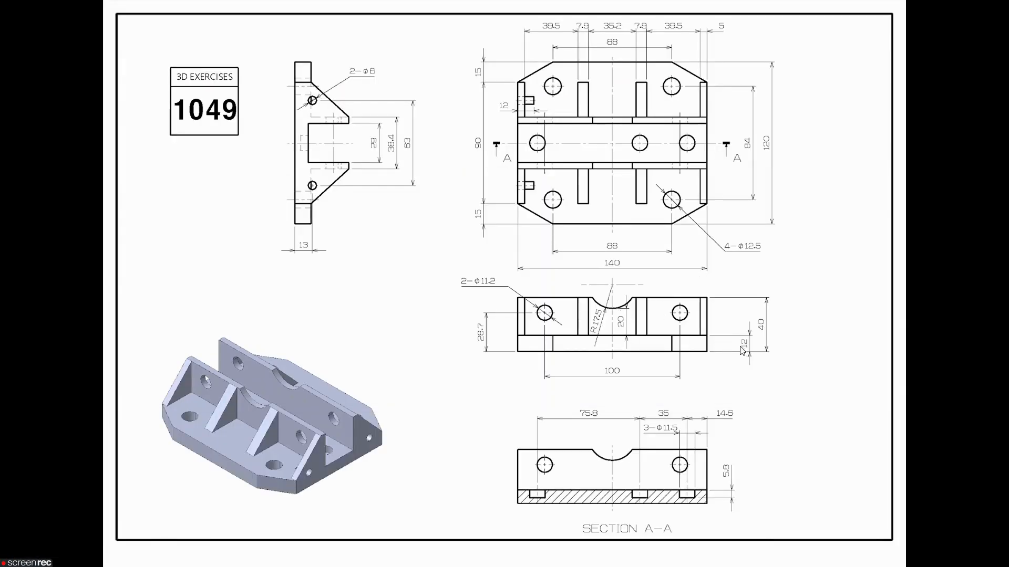
pyautogui.hotkey('alt', 'Tab')
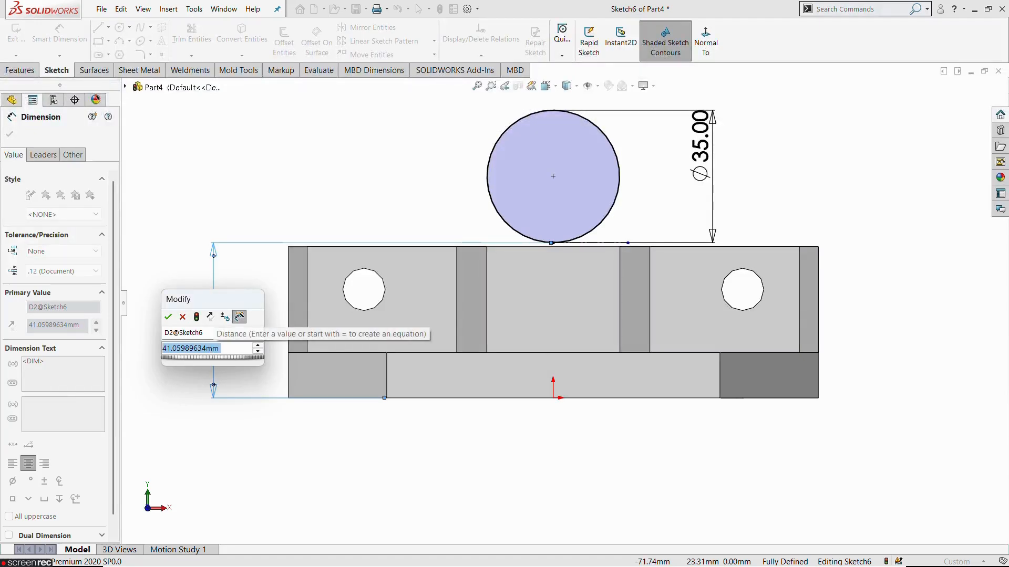
pyautogui.write('20+12')
pyautogui.press('Return')
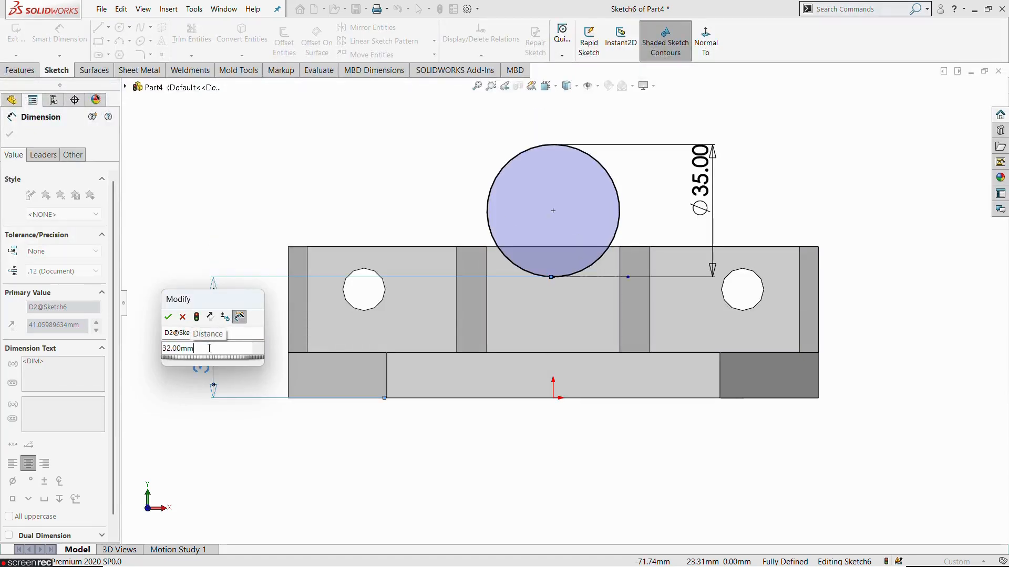
pyautogui.click(168, 317)
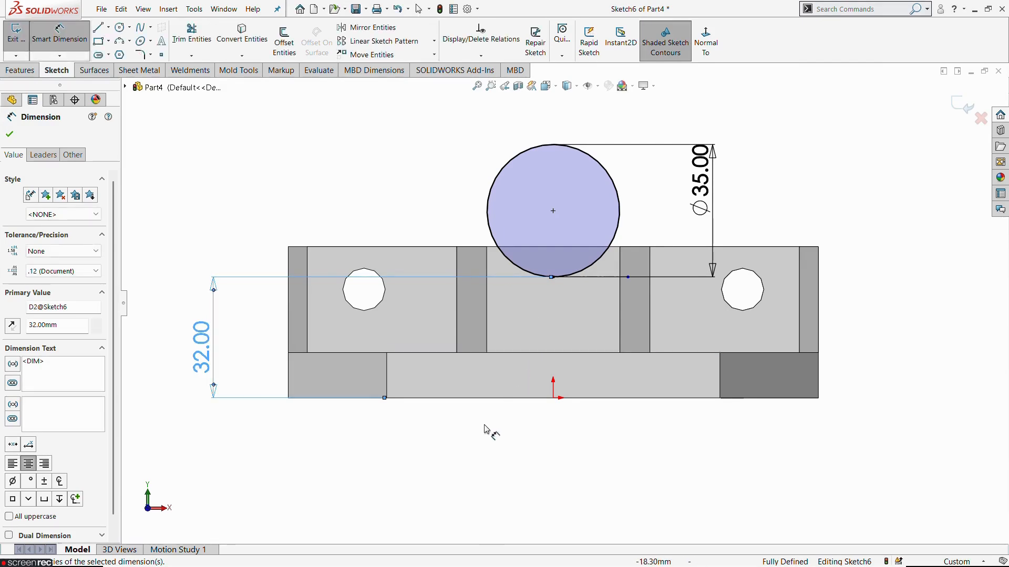
pyautogui.click(20, 41)
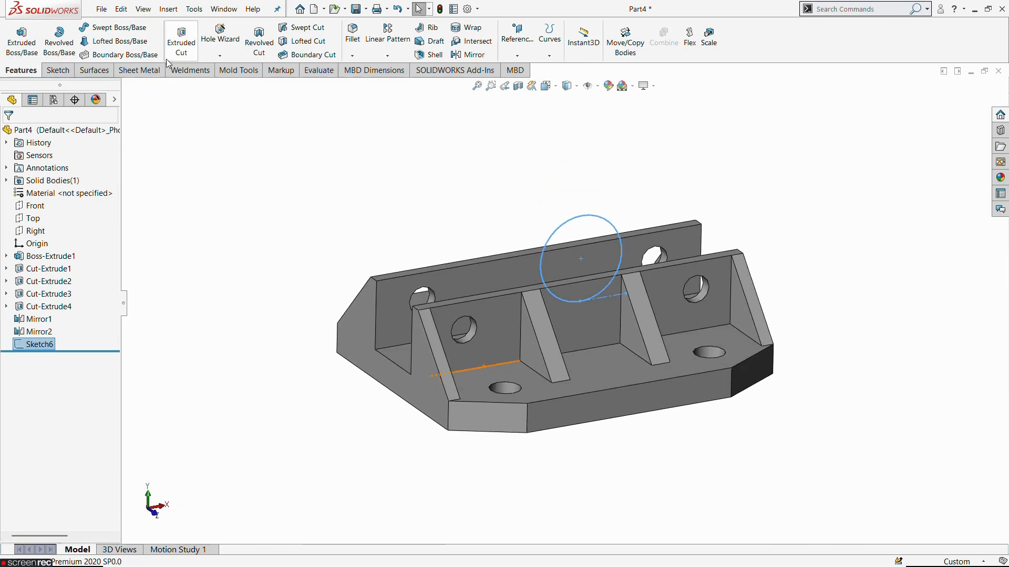
# Step: Cut the sketched circle Through All with an Extruded Cut to notch both upright walls
pyautogui.click(169, 58)
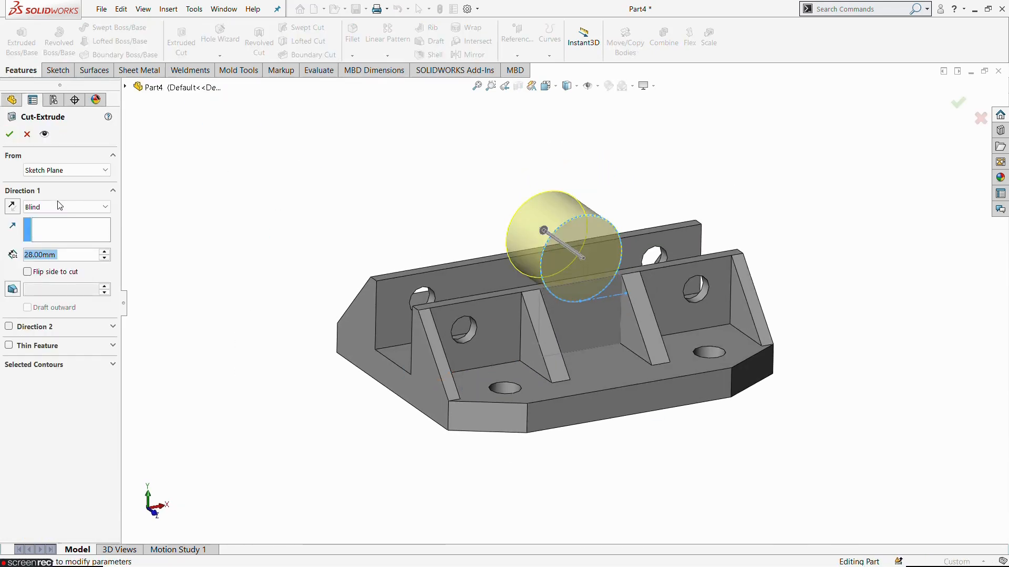
pyautogui.click(59, 207)
pyautogui.click(42, 225)
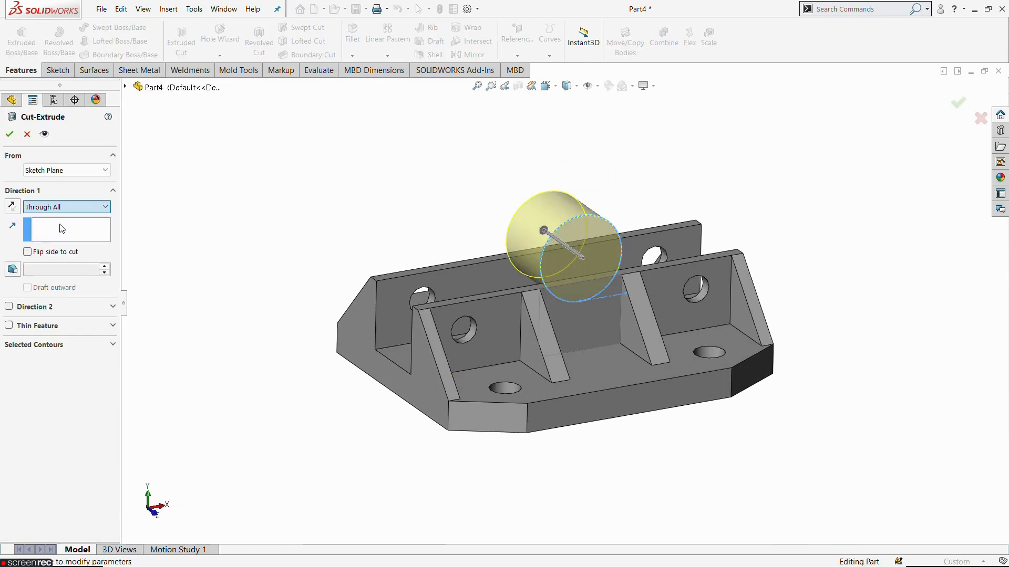
pyautogui.click(9, 134)
# Step: Start a sketch on the floor face of the central channel and view it face-on
pyautogui.moveTo(326, 234); pyautogui.dragTo(478, 347, button='middle')
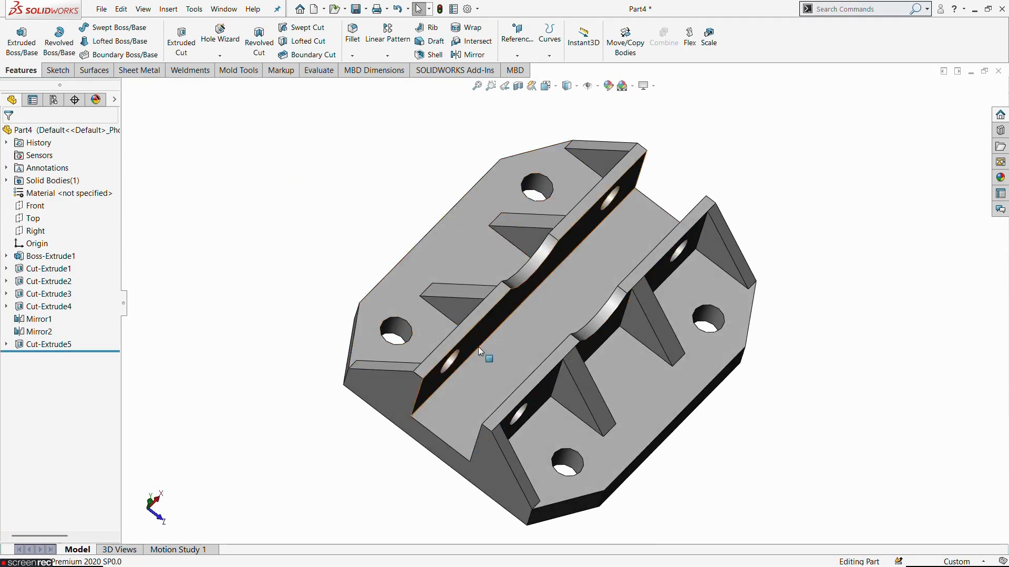
pyautogui.scroll(3, 610, 245)
pyautogui.moveTo(607, 311); pyautogui.dragTo(557, 301, button='middle')
pyautogui.click(557, 296)
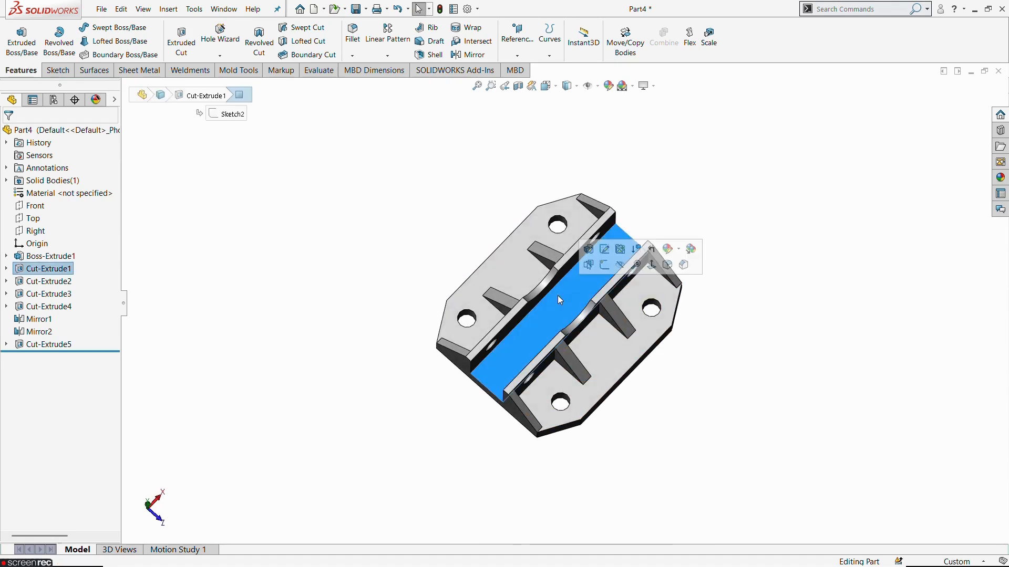
pyautogui.click(605, 265)
pyautogui.click(705, 45)
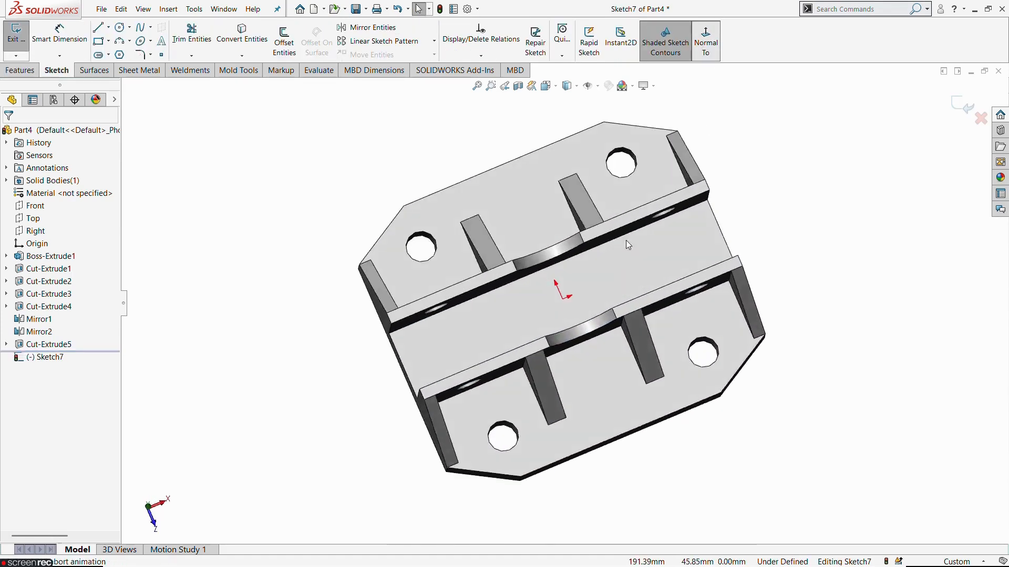
# Step: Sketch three circles about 13 mm in diameter along the channel's horizontal centreline, one left of the origin and two right of it
pyautogui.click(121, 27)
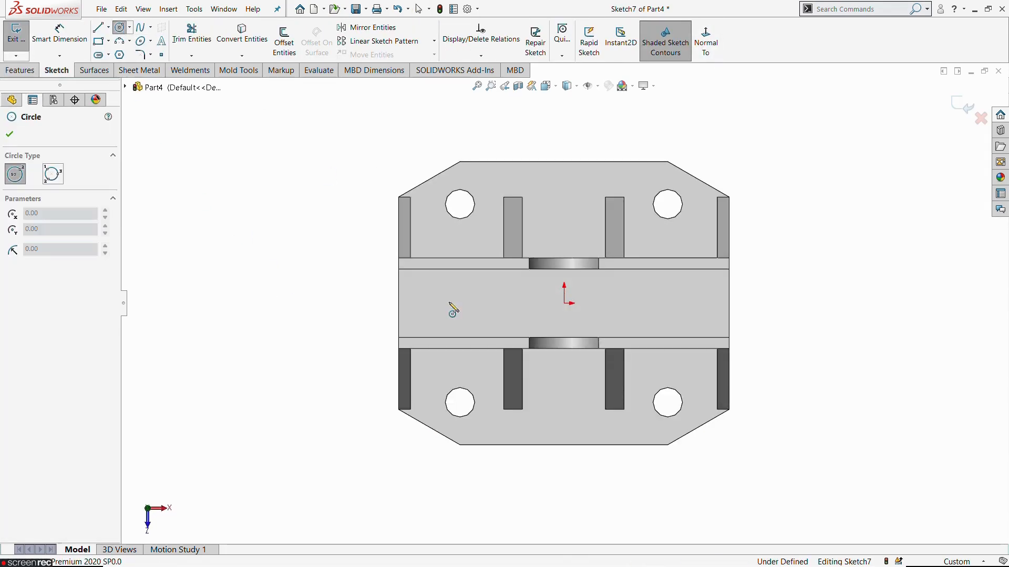
pyautogui.click(460, 304)
pyautogui.click(475, 316)
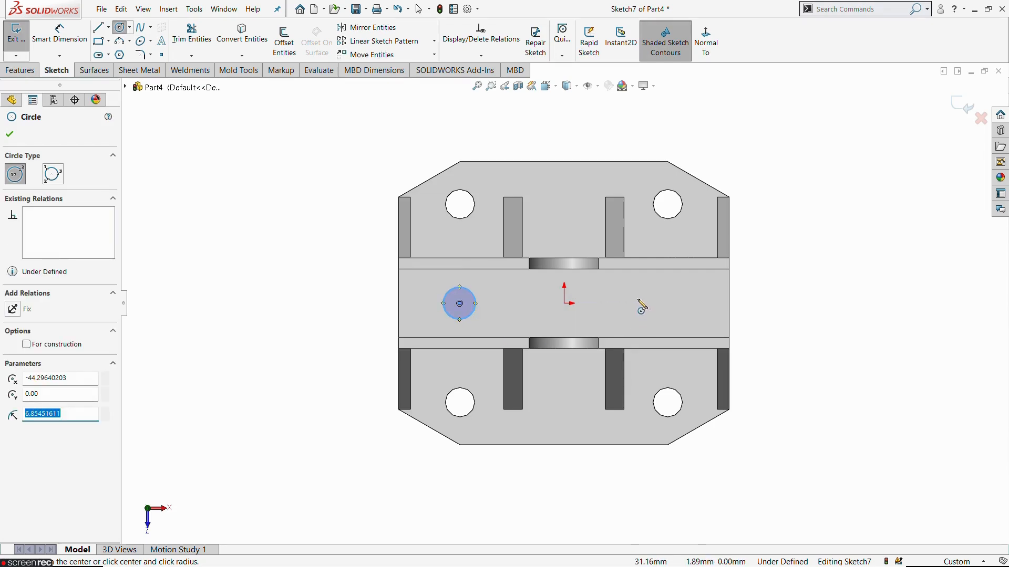
pyautogui.click(632, 304)
pyautogui.click(645, 314)
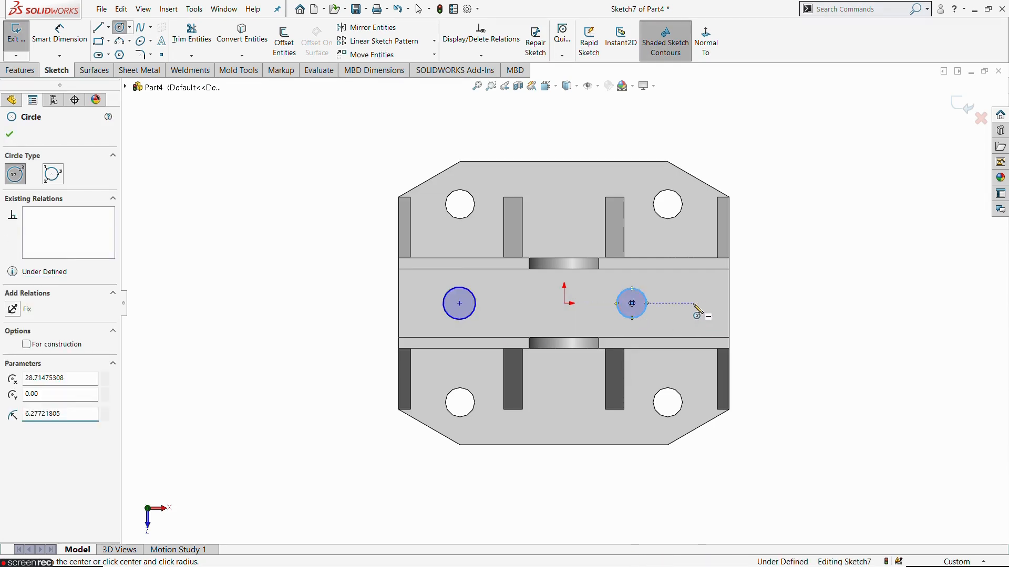
pyautogui.click(694, 304)
pyautogui.click(706, 324)
pyautogui.press('Escape')
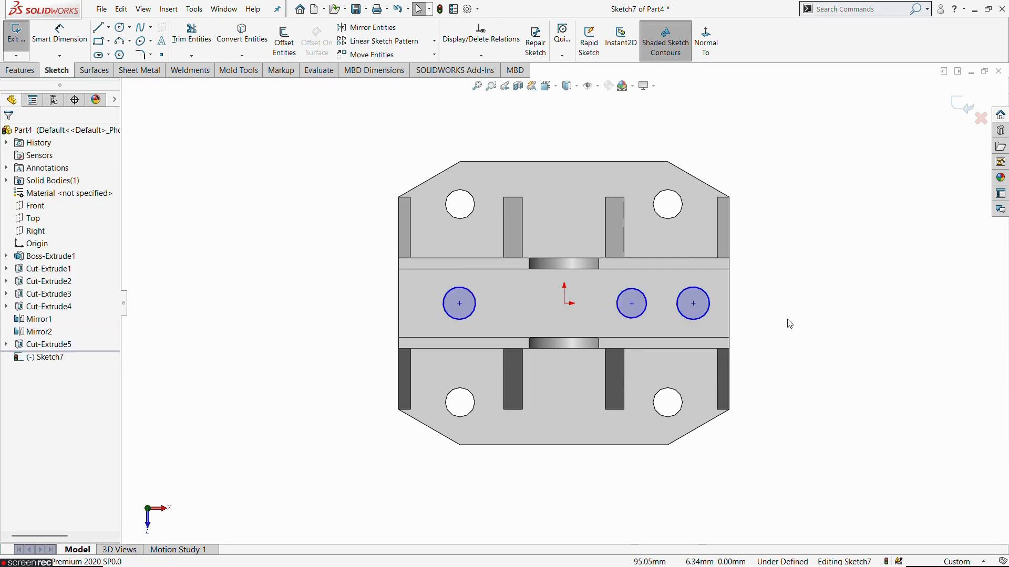
# Step: Check the hole sizes in the reference drawing and constrain the three circles to be equal
pyautogui.hotkey('alt', 'Tab')
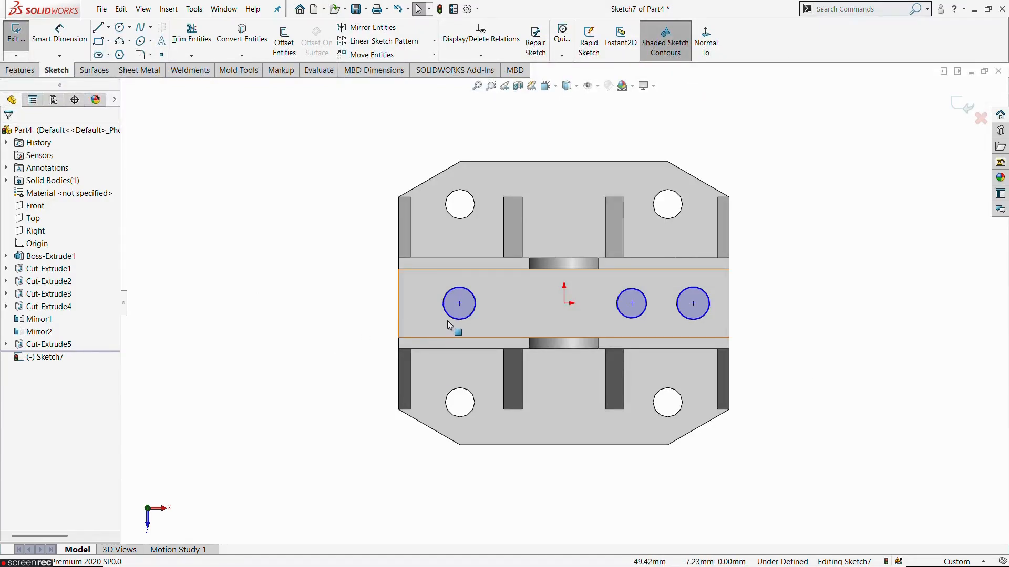
pyautogui.click(449, 318)
pyautogui.keyDown('ctrl'); pyautogui.click(644, 317); pyautogui.keyUp('ctrl')
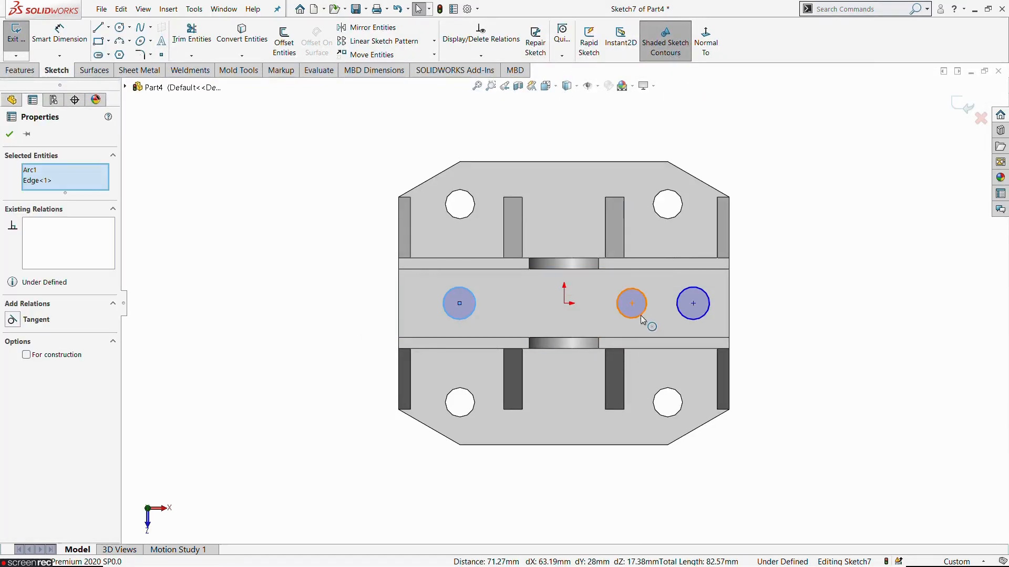
pyautogui.keyDown('ctrl'); pyautogui.click(685, 319); pyautogui.keyUp('ctrl')
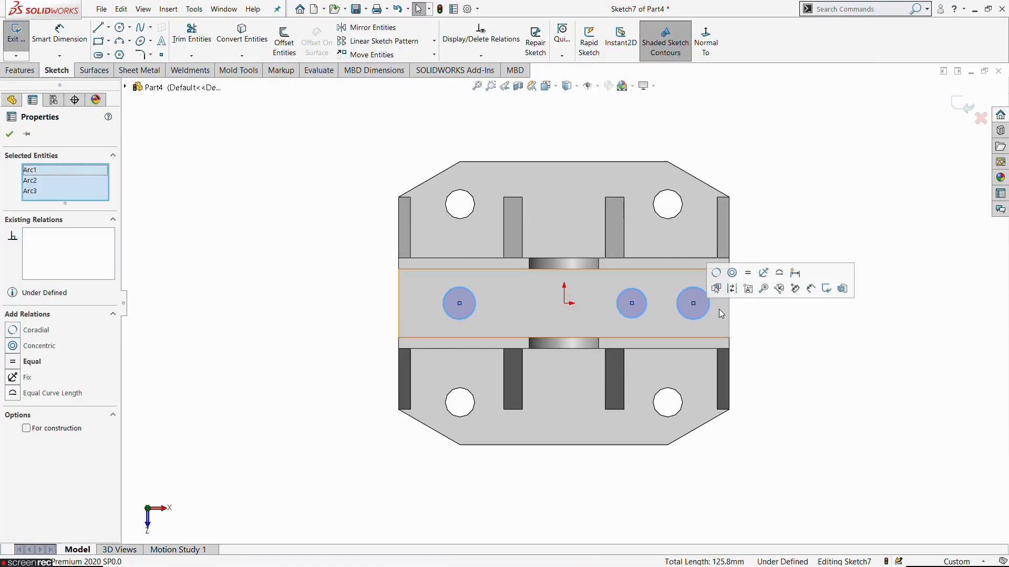
pyautogui.click(839, 367)
# Step: Dimension the rightmost circle's diameter as 11.5 mm
pyautogui.click(78, 37)
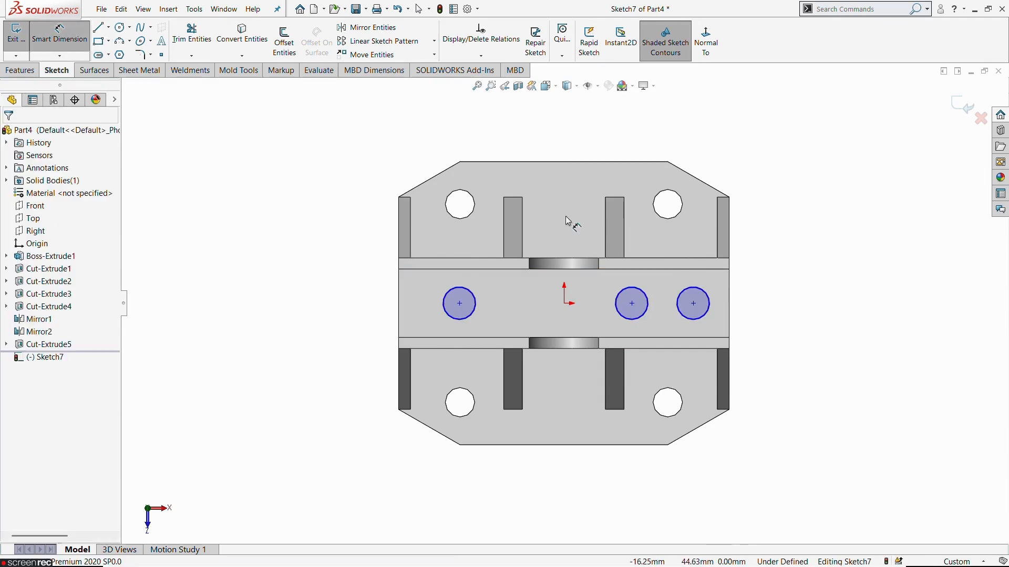
pyautogui.click(709, 317)
pyautogui.click(764, 287)
pyautogui.write('1')
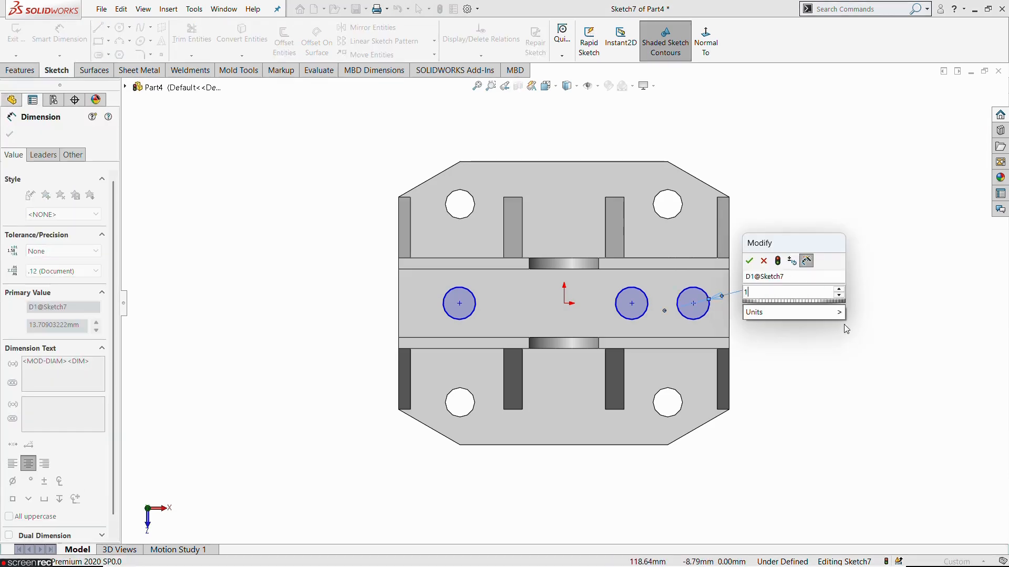
pyautogui.write('1.5')
pyautogui.press('Return')
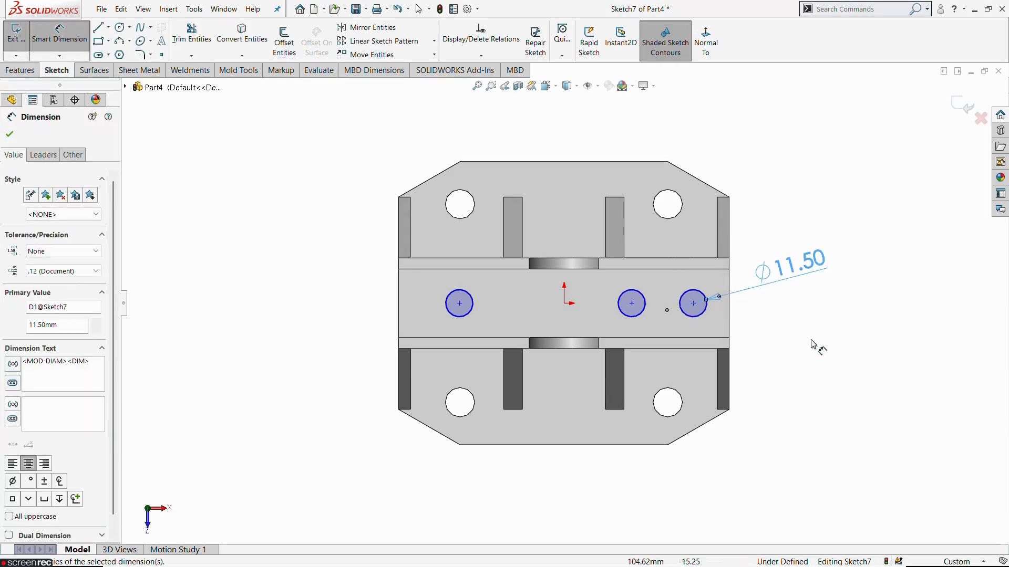
pyautogui.click(816, 364)
# Step: Dimension the rightmost circle's centre 14.6 mm from the base's right edge, following the reference drawing
pyautogui.hotkey('alt', 'Tab')
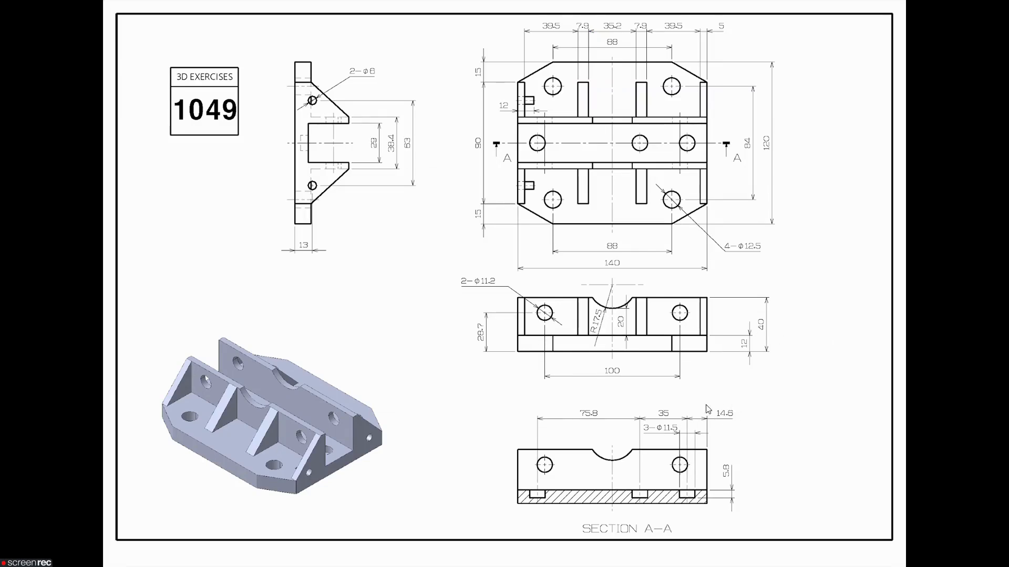
pyautogui.hotkey('alt', 'Tab')
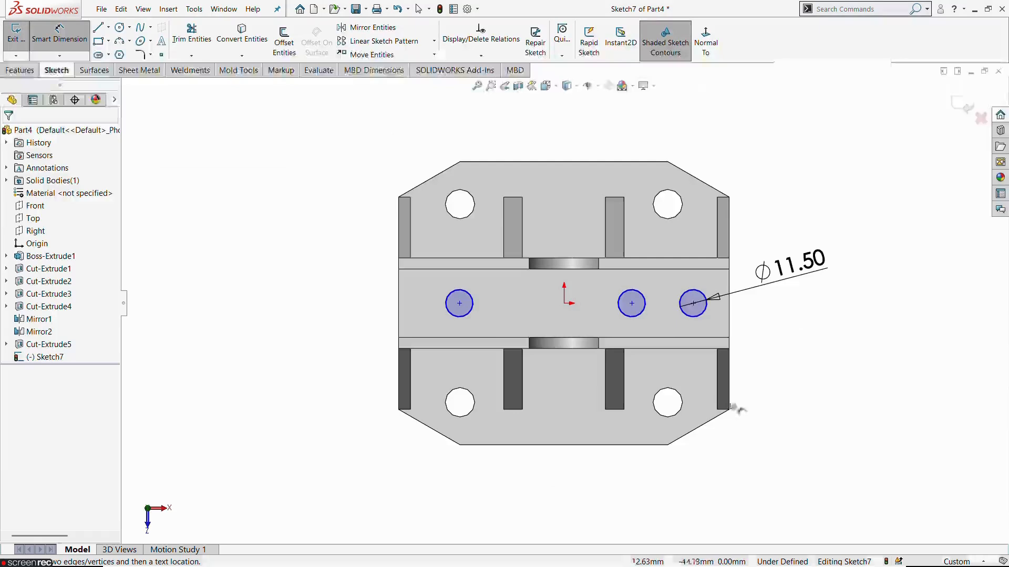
pyautogui.click(693, 303)
pyautogui.click(729, 313)
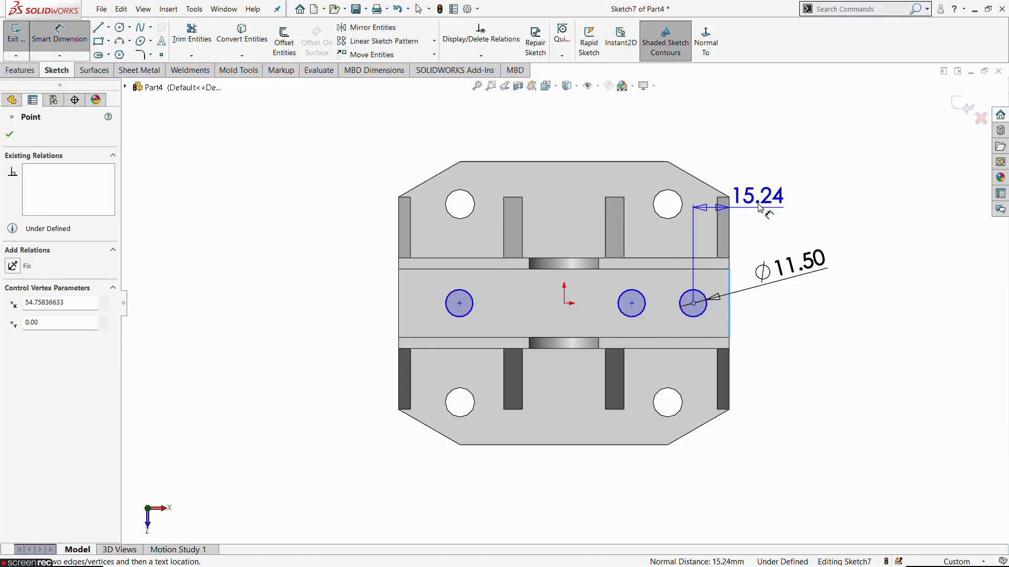
pyautogui.click(764, 161)
pyautogui.write('14.6')
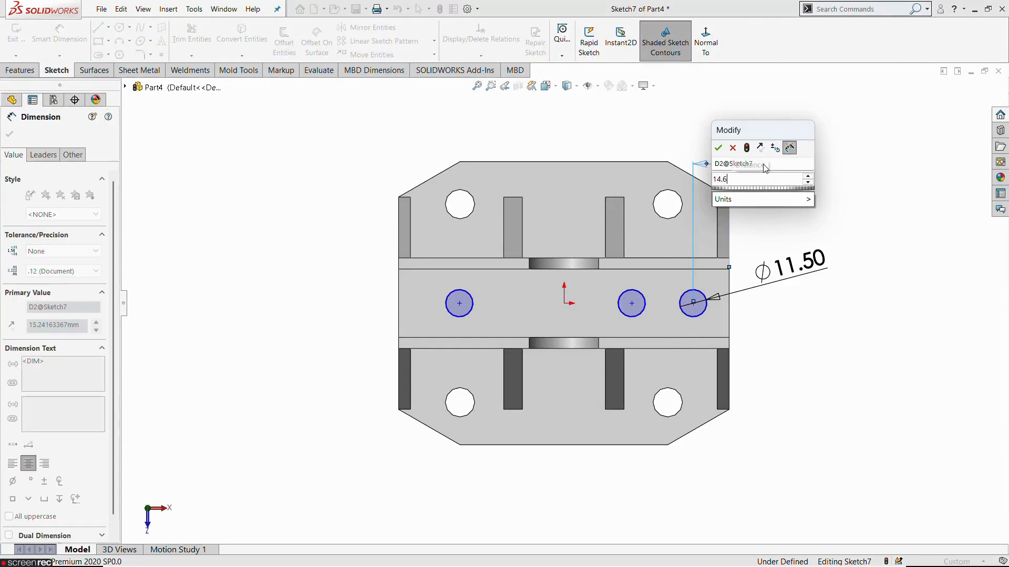
pyautogui.press('Return')
pyautogui.click(835, 353)
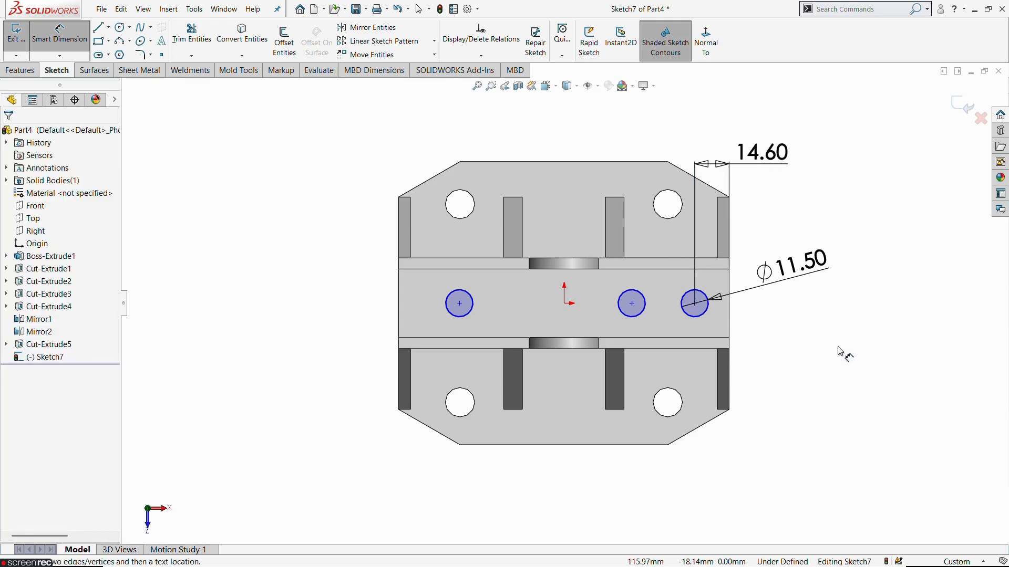
# Step: Dimension the spacing between the centres of the two right-hand circles as 35 mm, following the reference drawing
pyautogui.click(632, 303)
pyautogui.click(694, 303)
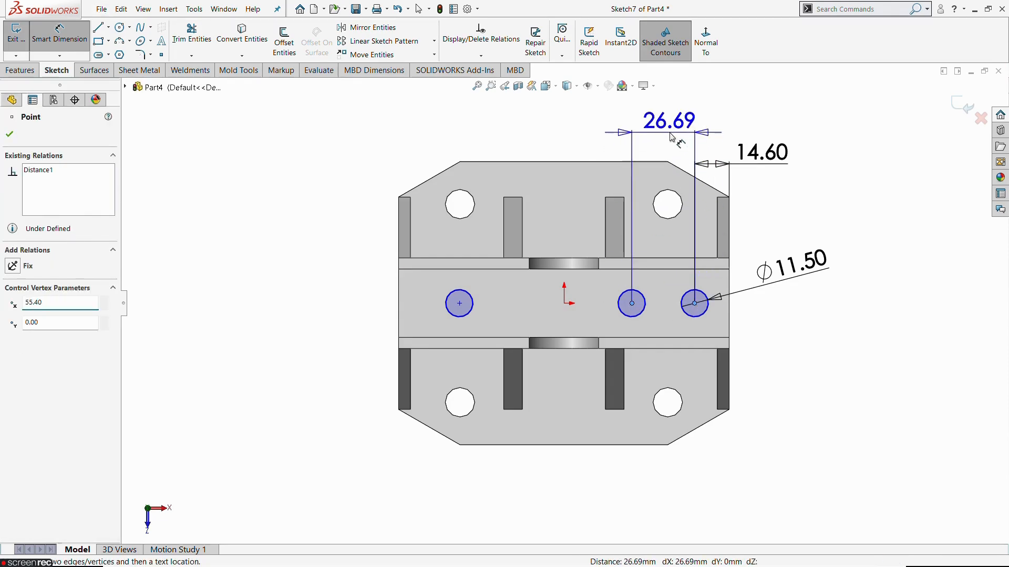
pyautogui.click(761, 98)
pyautogui.hotkey('alt', 'Tab')
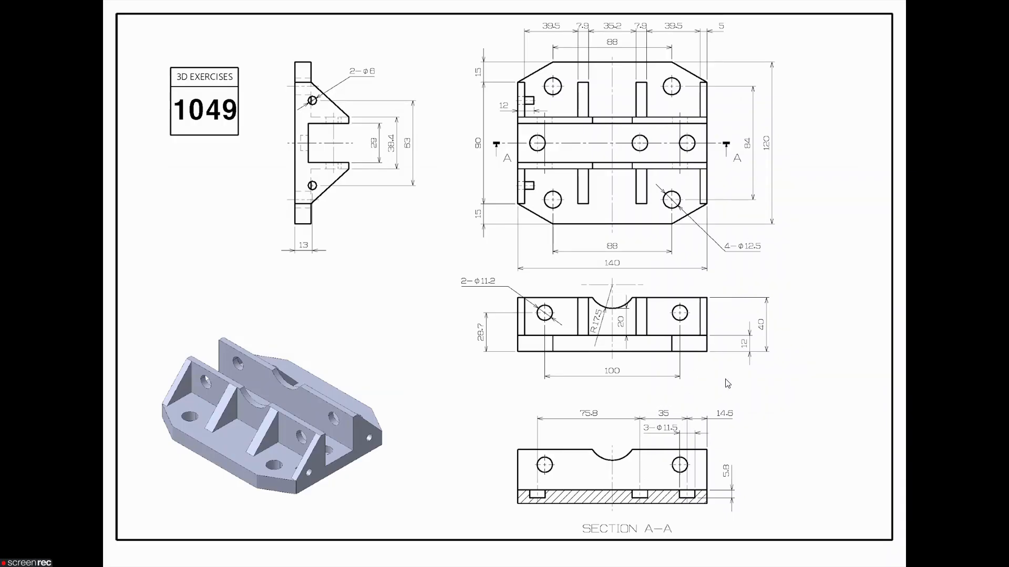
pyautogui.hotkey('alt', 'Tab')
pyautogui.write('35')
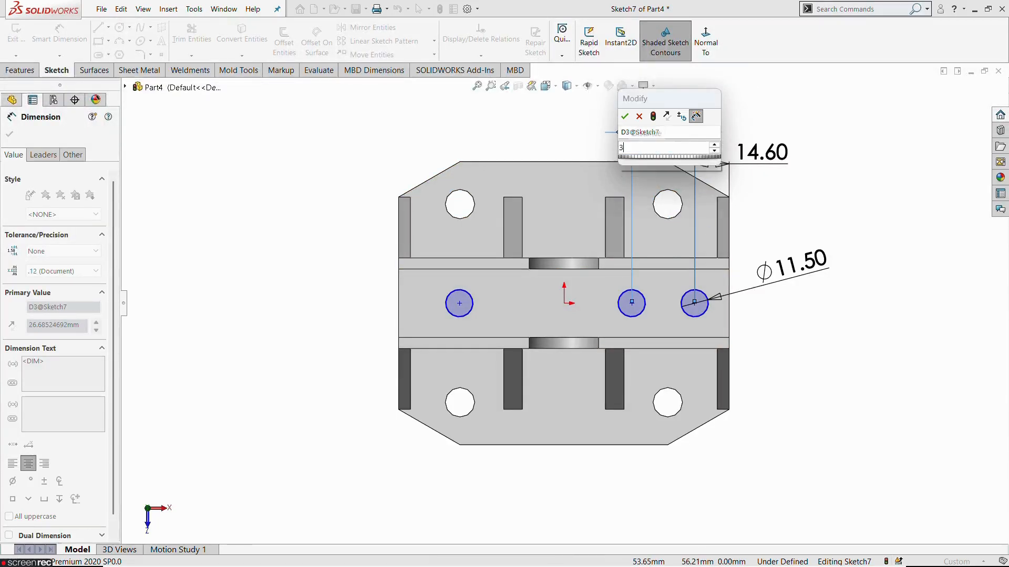
pyautogui.press('Return')
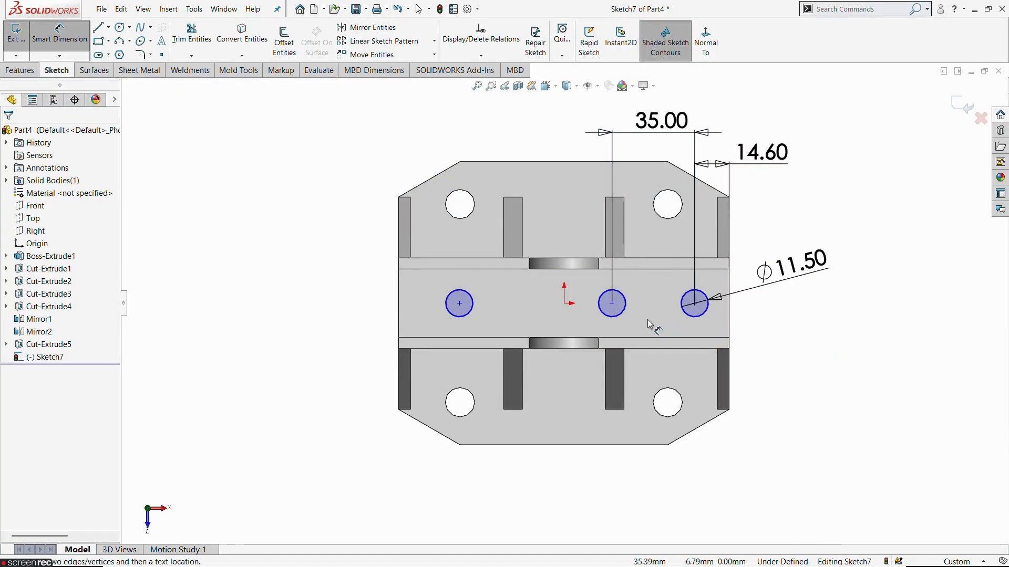
# Step: Dimension the spacing between the centres of the middle and leftmost circles as 75.8 mm, following the reference drawing
pyautogui.click(612, 304)
pyautogui.click(459, 304)
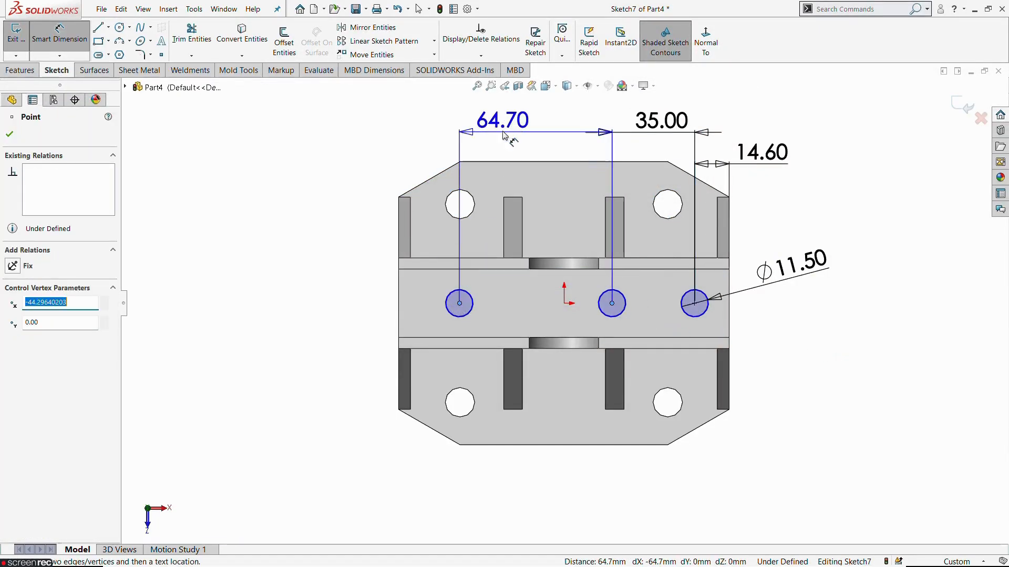
pyautogui.click(502, 113)
pyautogui.hotkey('alt', 'Tab')
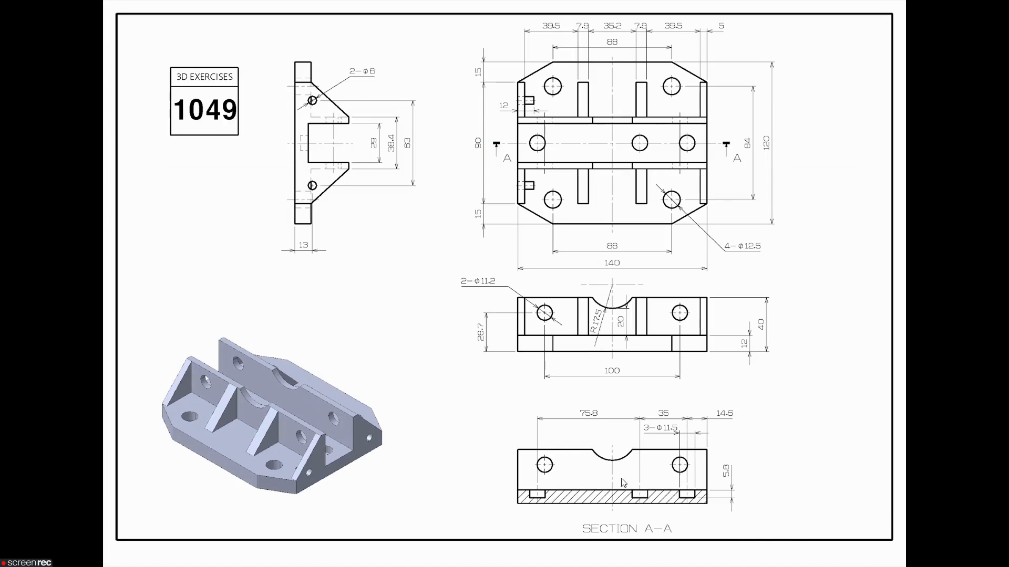
pyautogui.hotkey('alt', 'Tab')
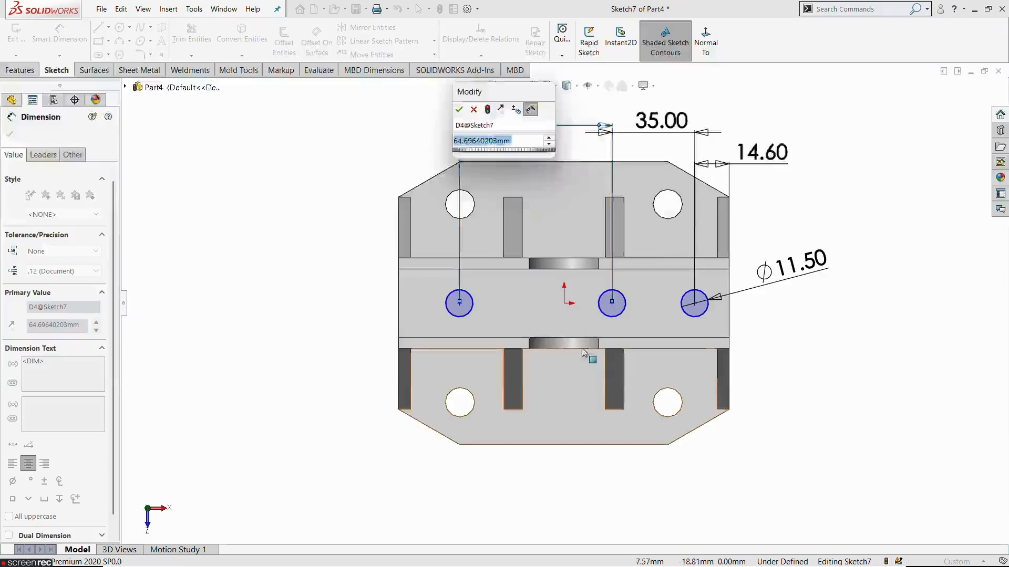
pyautogui.write('75.8')
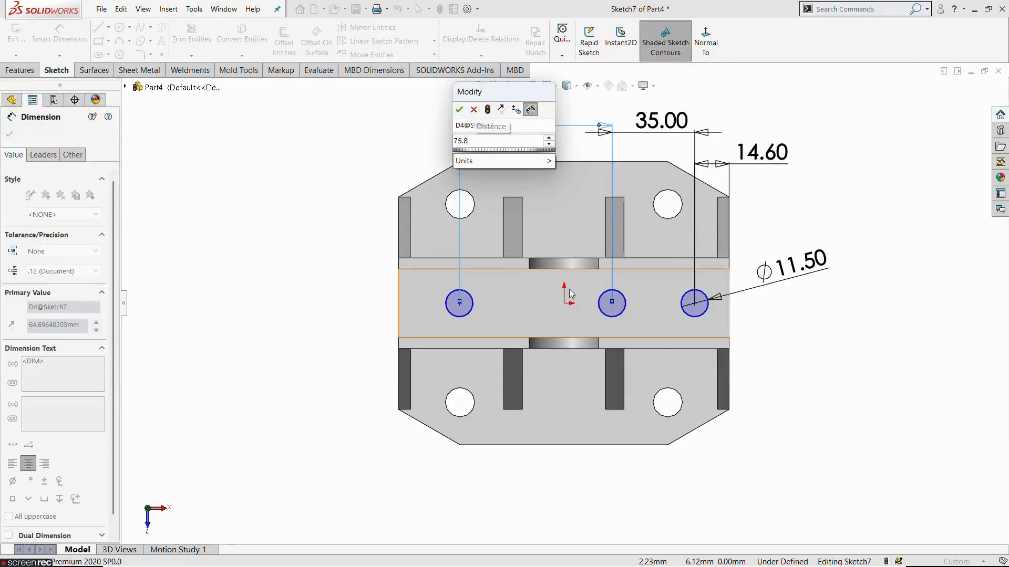